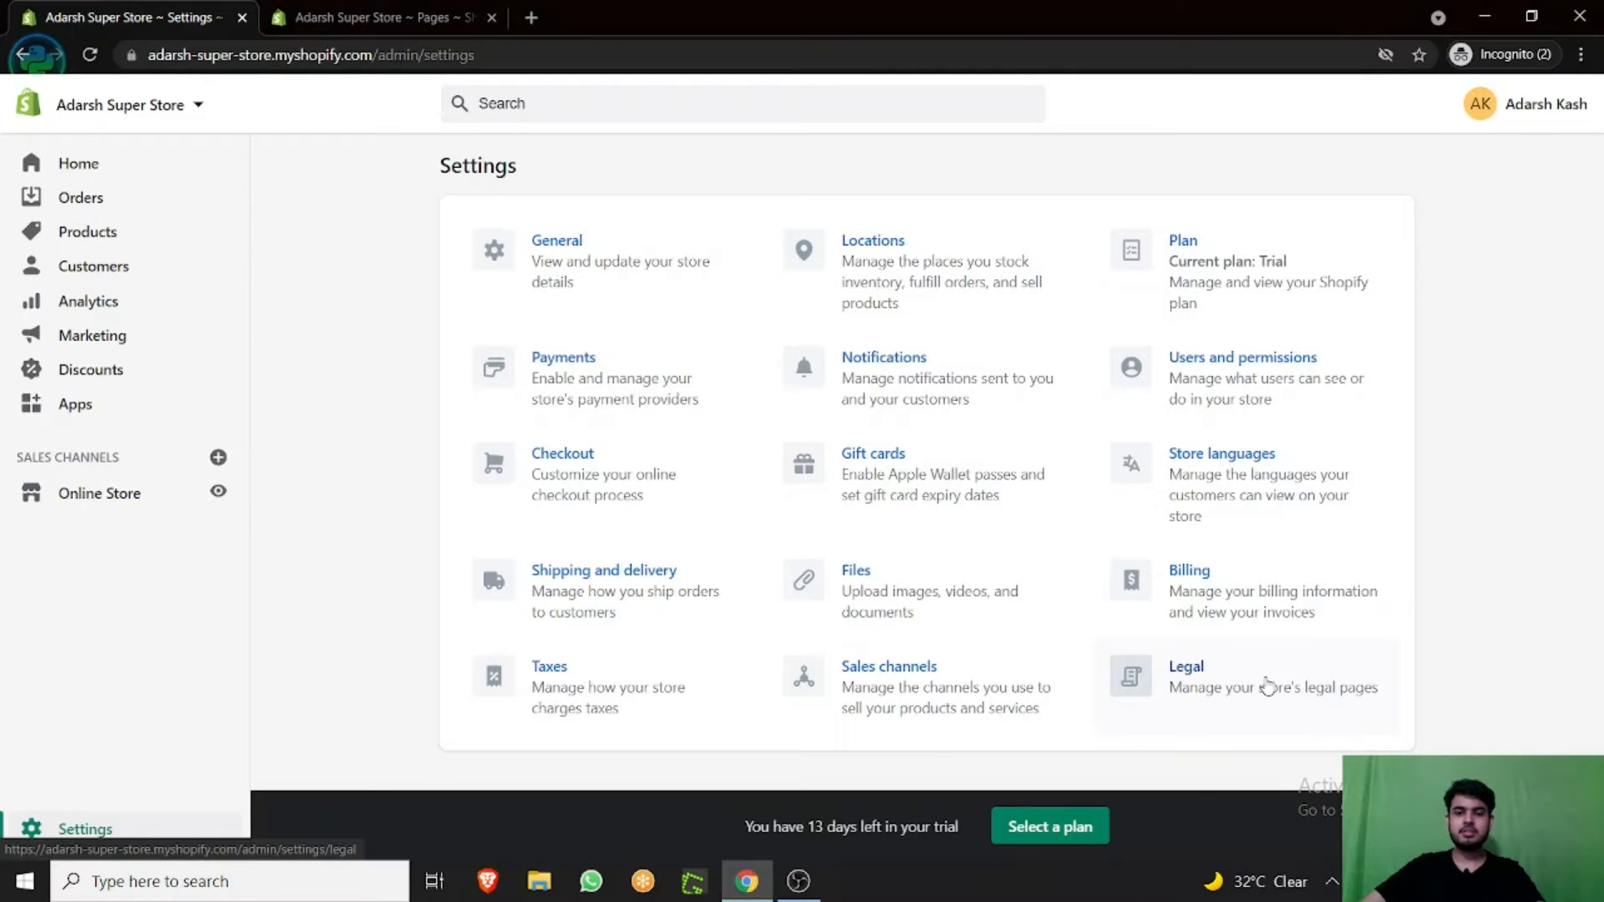
- Open the store's legal settings and look through the refund, privacy, terms of service and shipping policy sections
click(1267, 686)
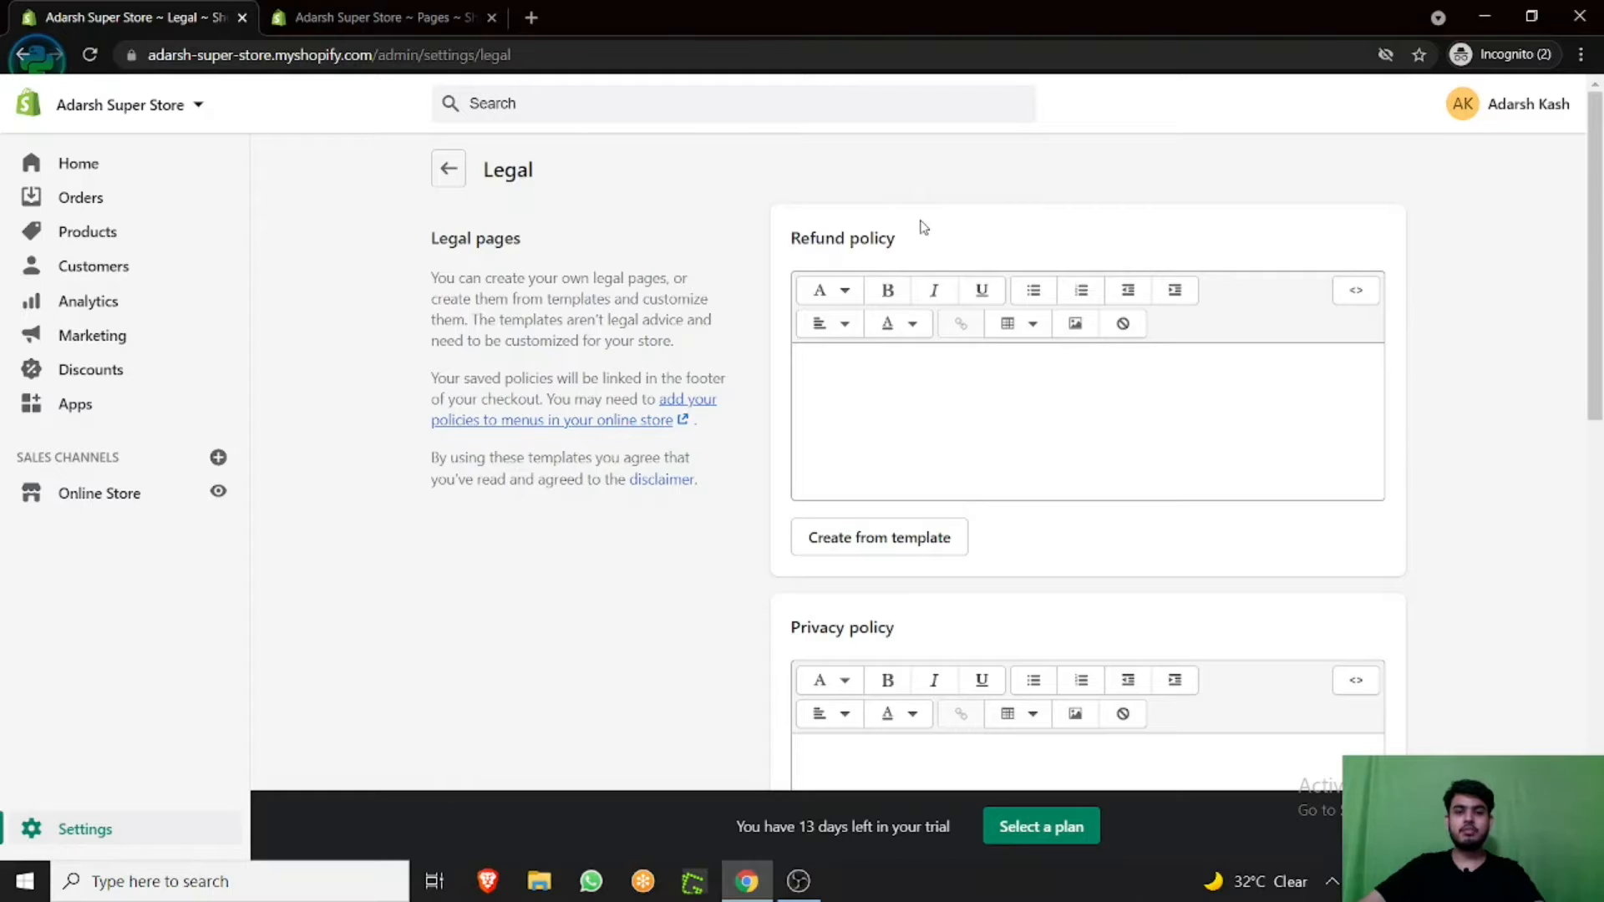
scroll(923, 227, down, 3)
scroll(945, 405, down, 5)
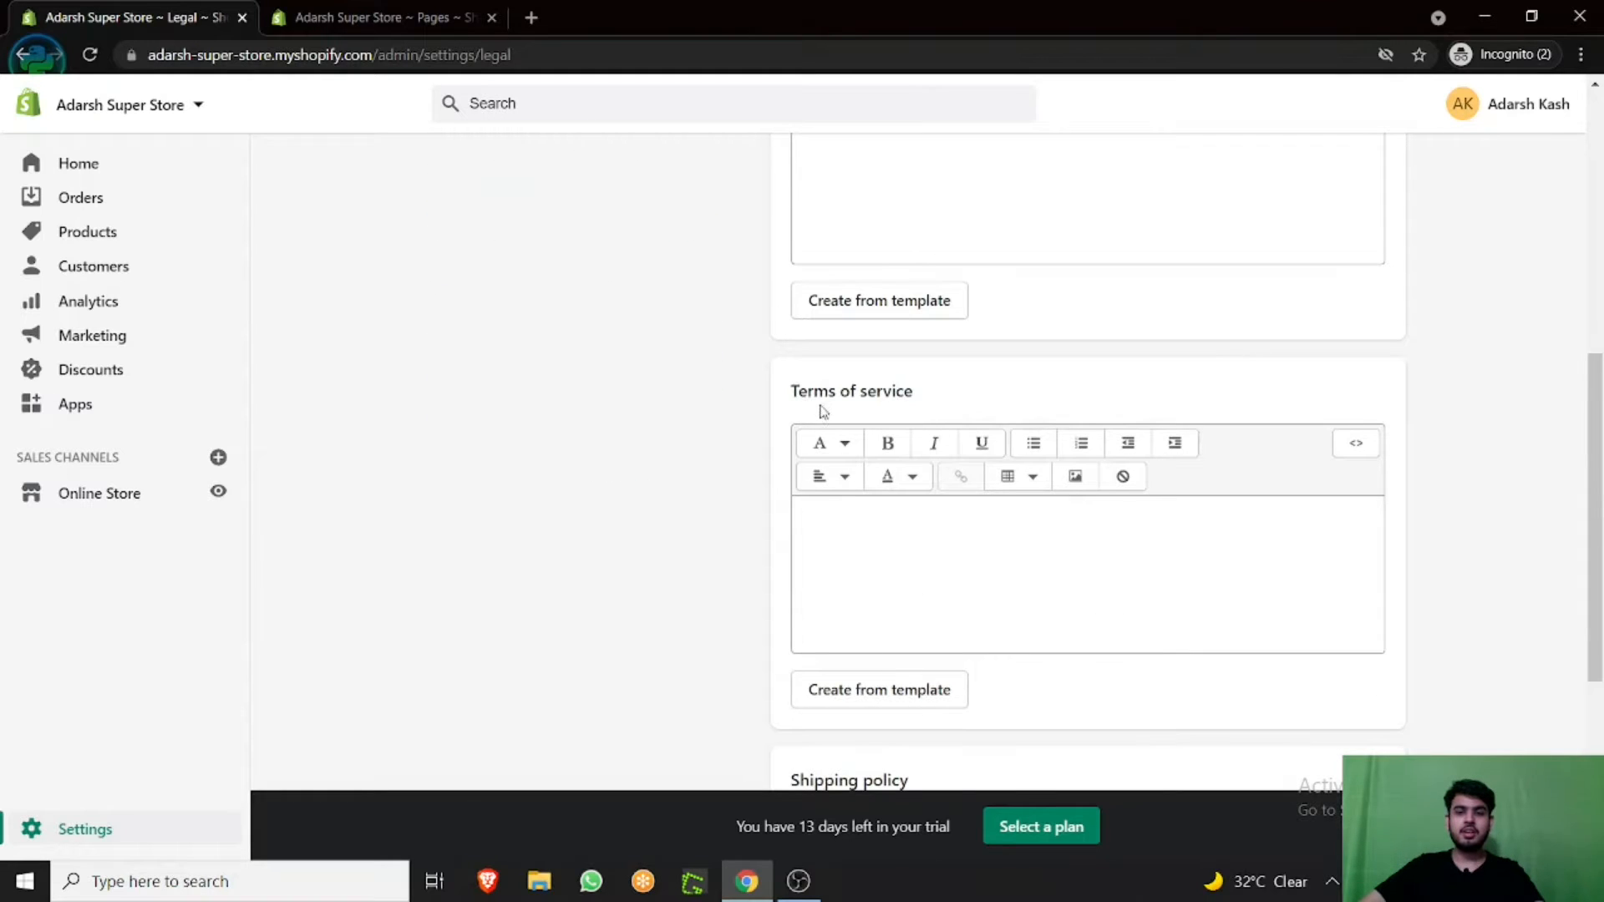
scroll(991, 358, down, 1)
scroll(991, 359, down, 5)
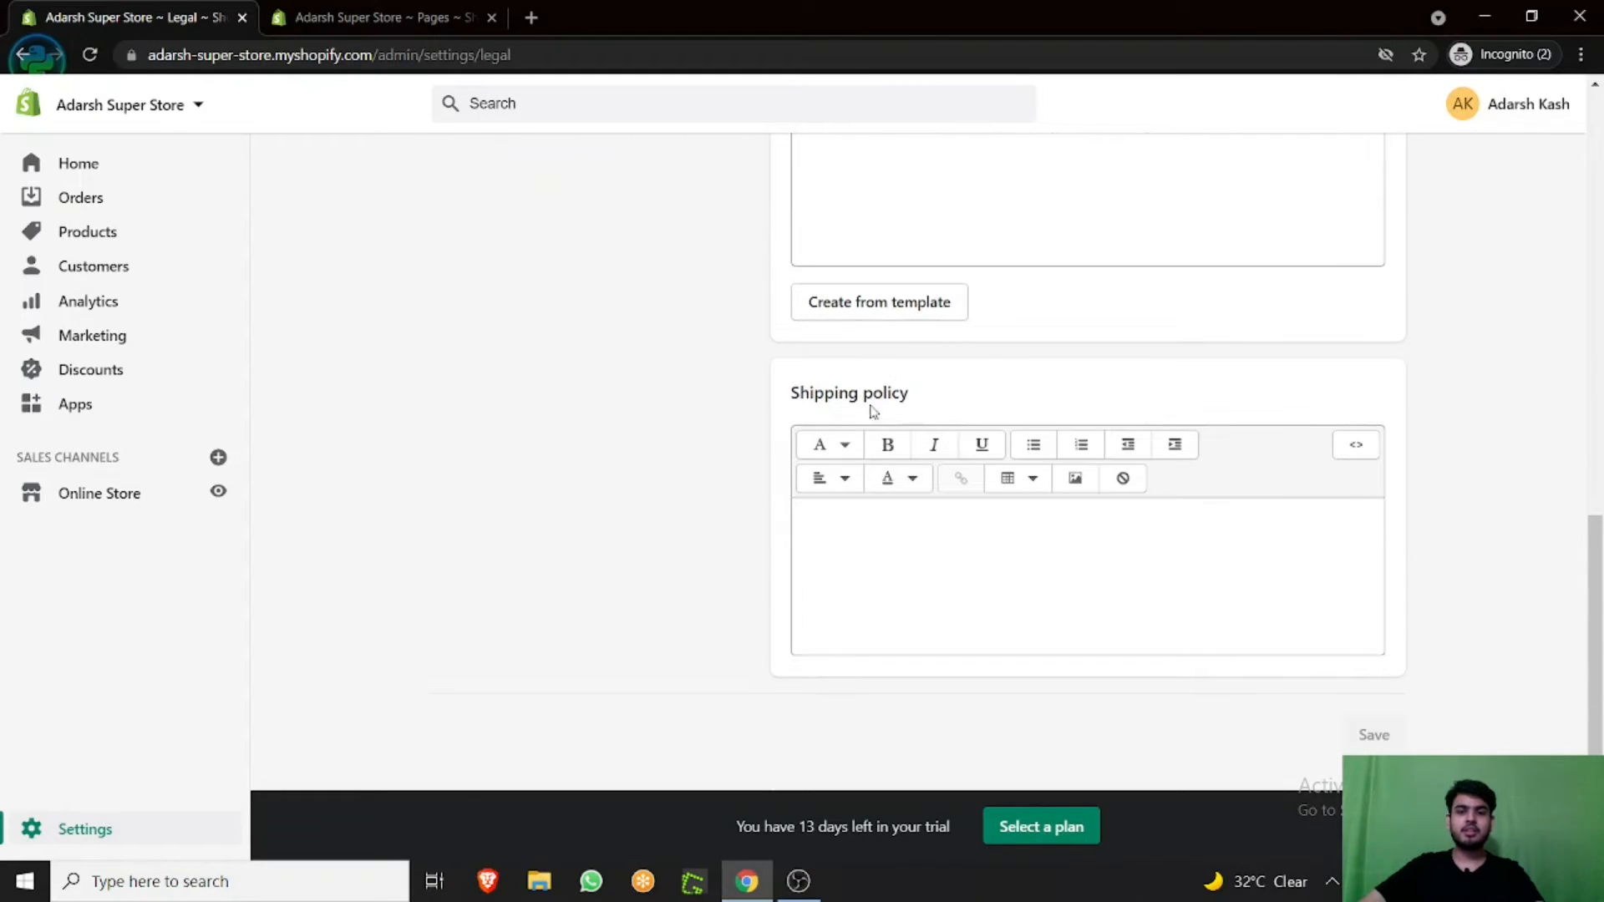
scroll(1071, 380, up, 15)
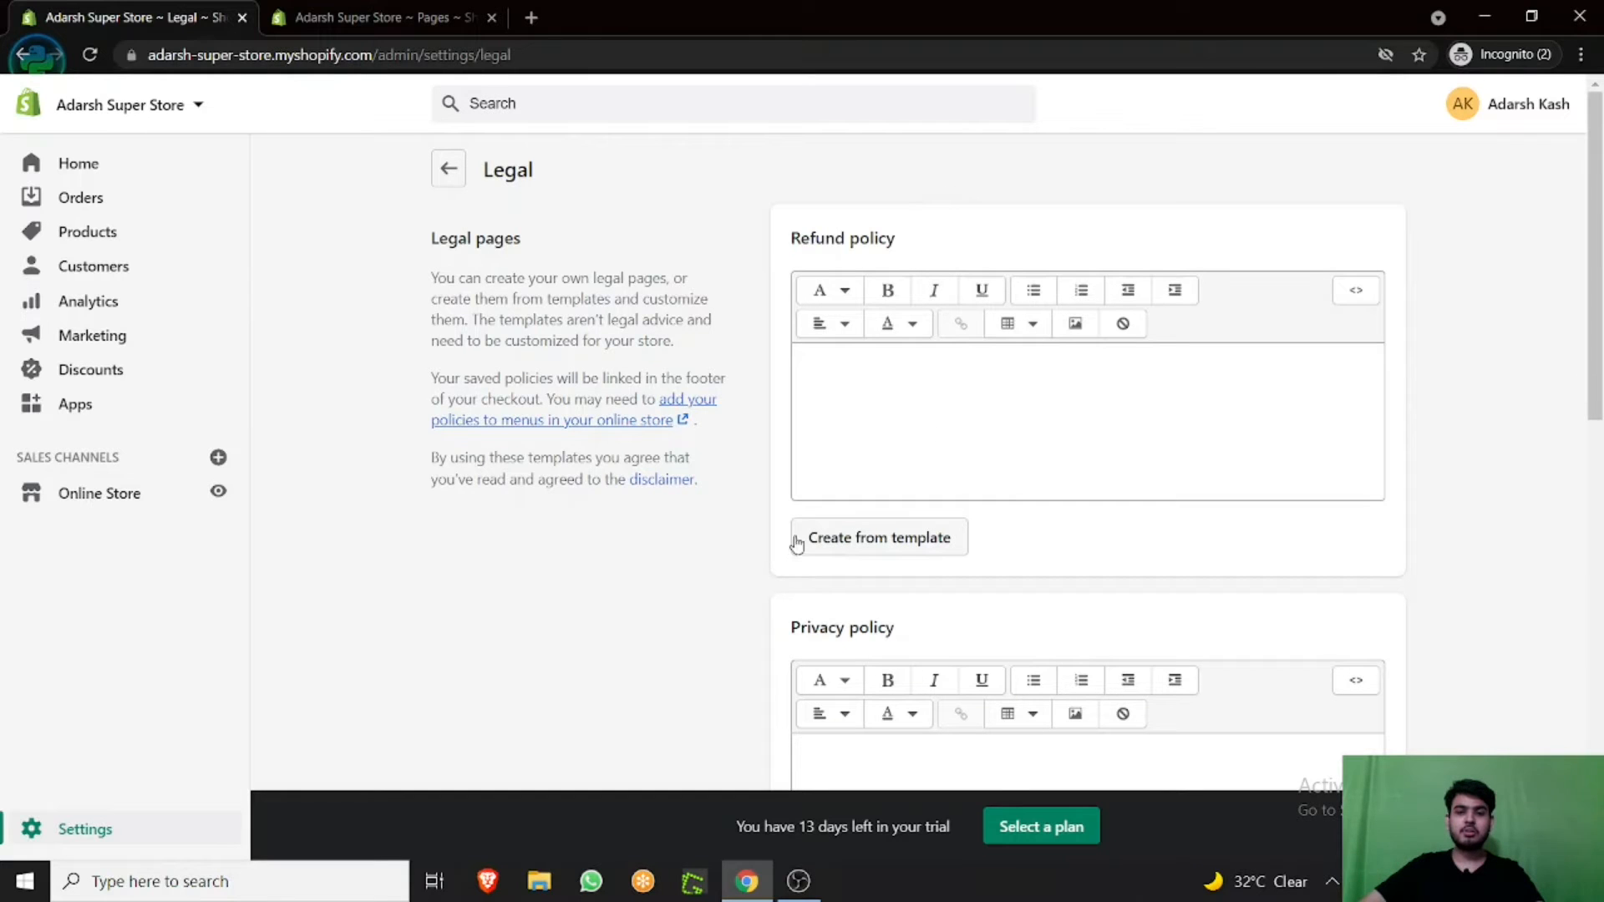
- Create the refund policy from the template and review its return, exchange and refund wording
click(910, 545)
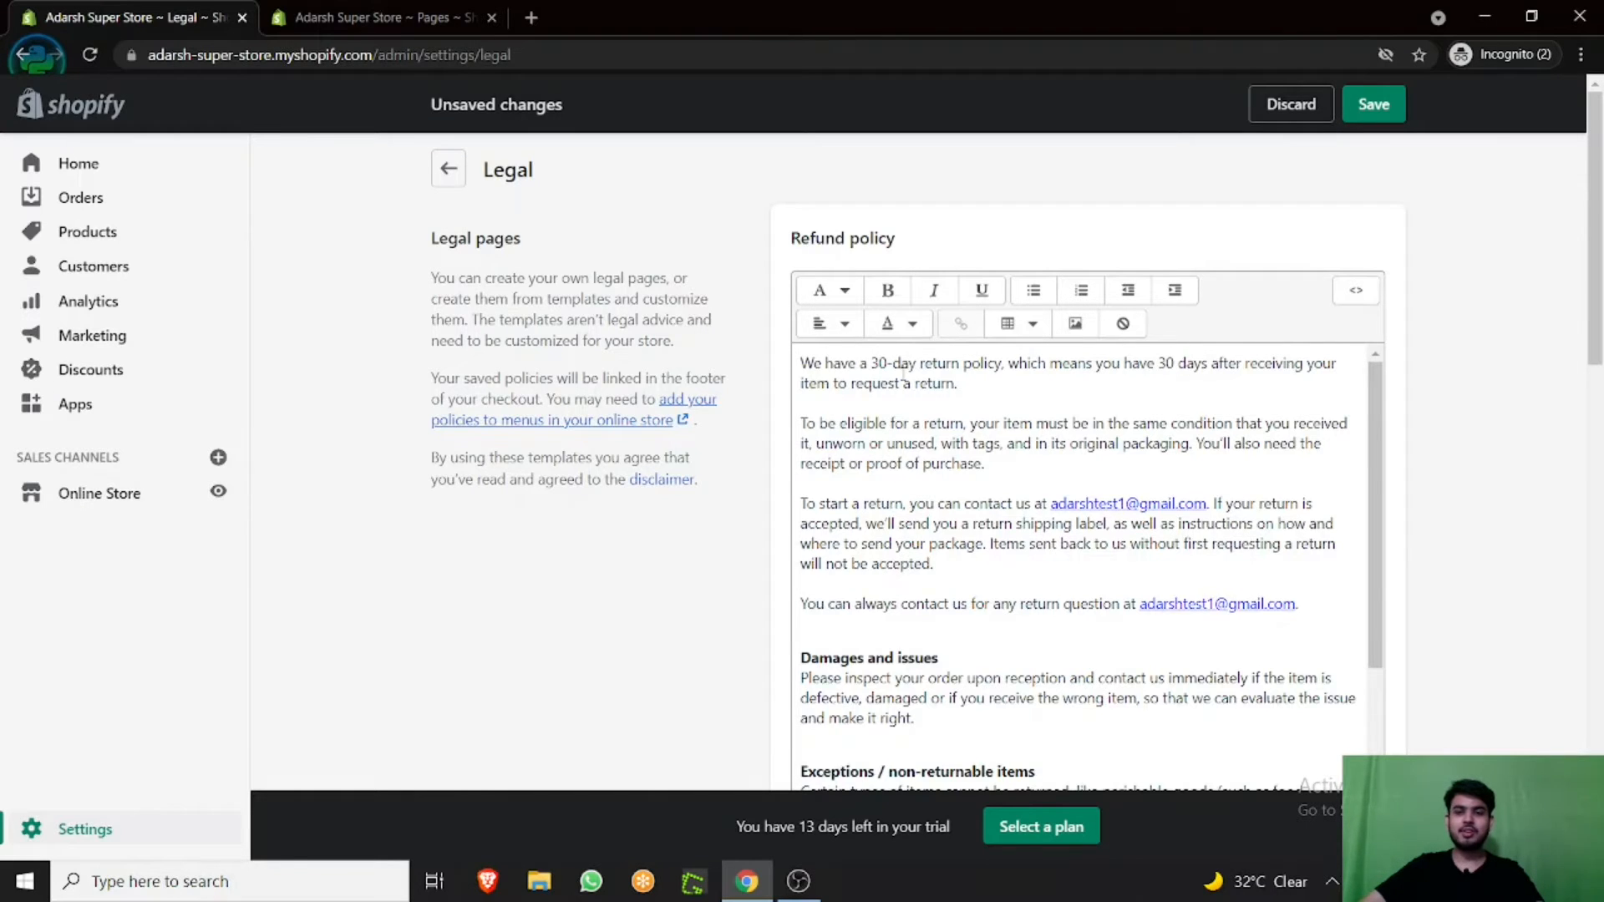
scroll(903, 378, down, 1)
click(1045, 399)
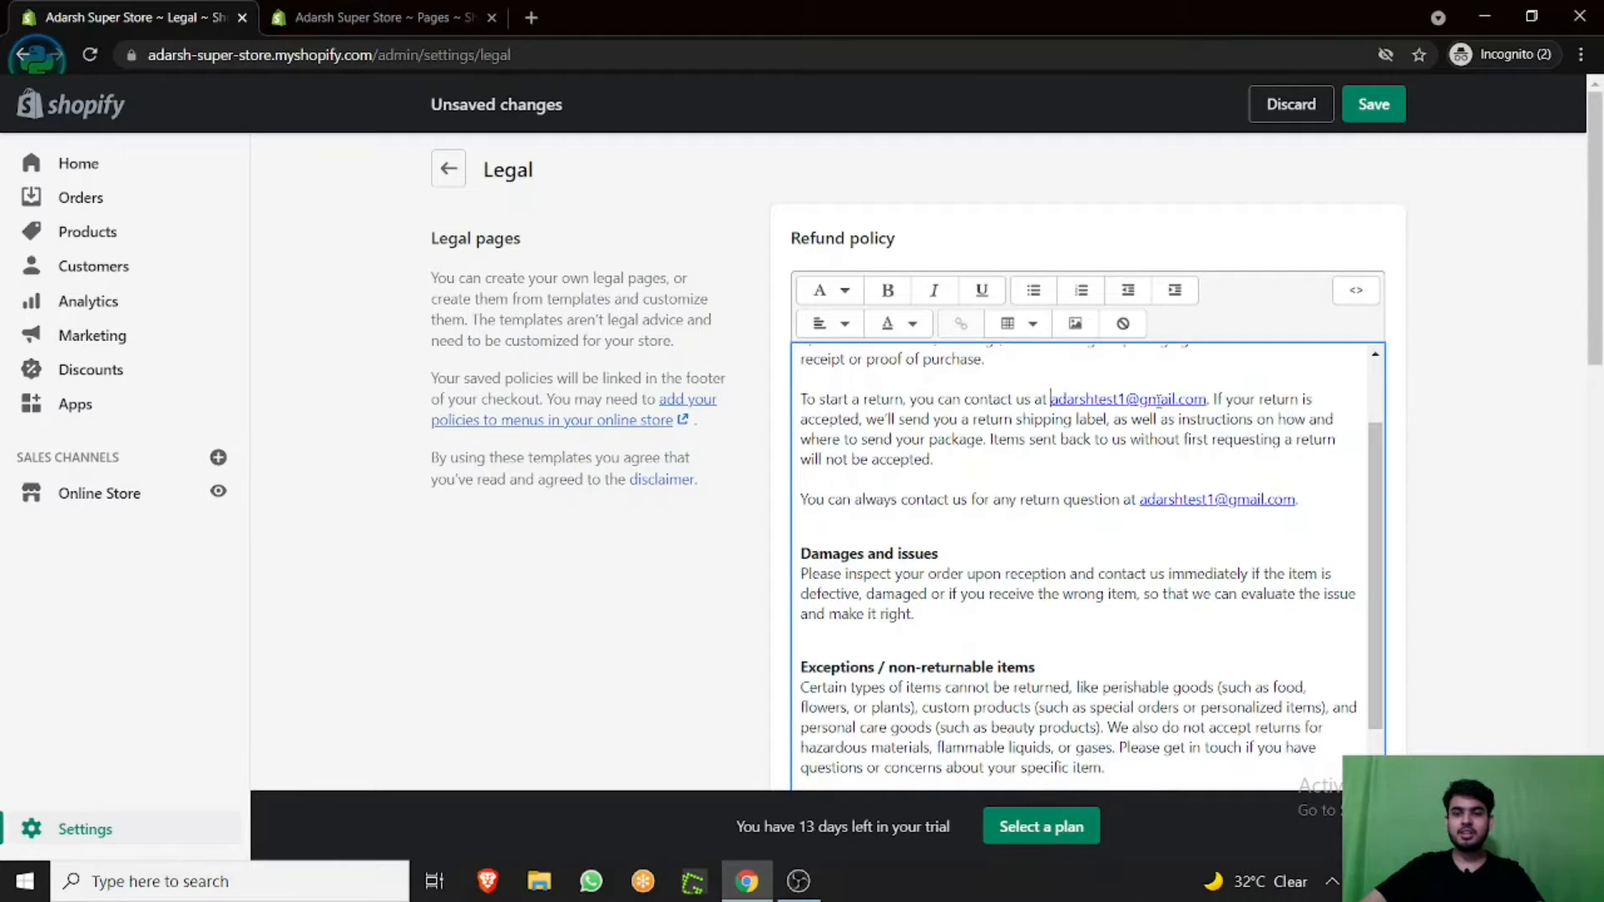
scroll(1217, 399, down, 7)
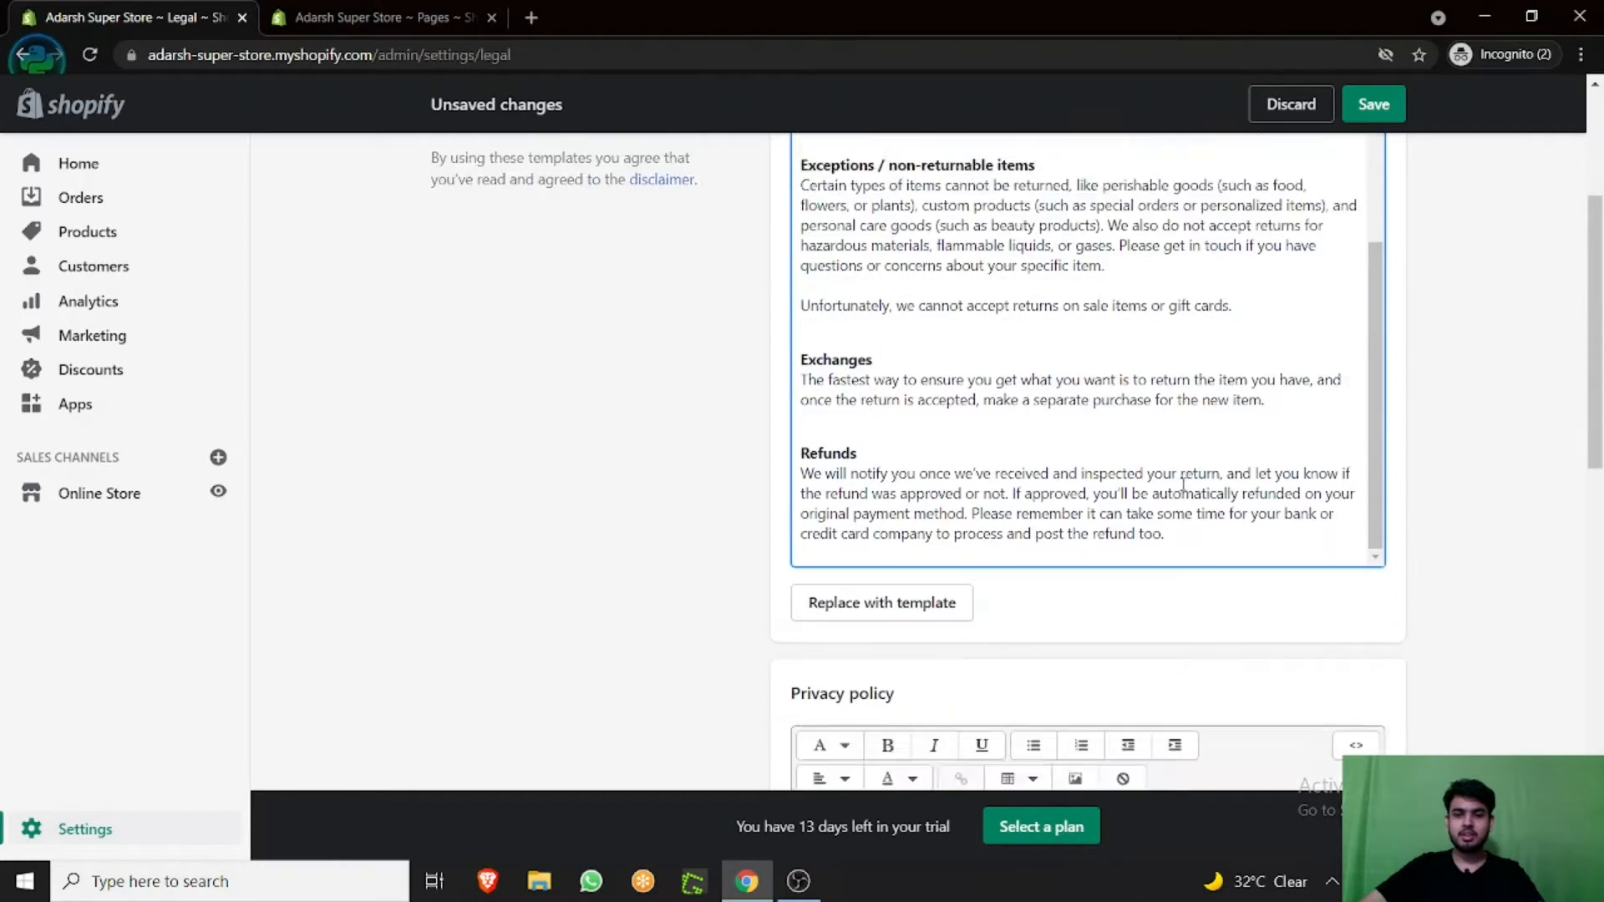
- Create the privacy policy from the template and review its text through to the contact section
scroll(883, 386, down, 5)
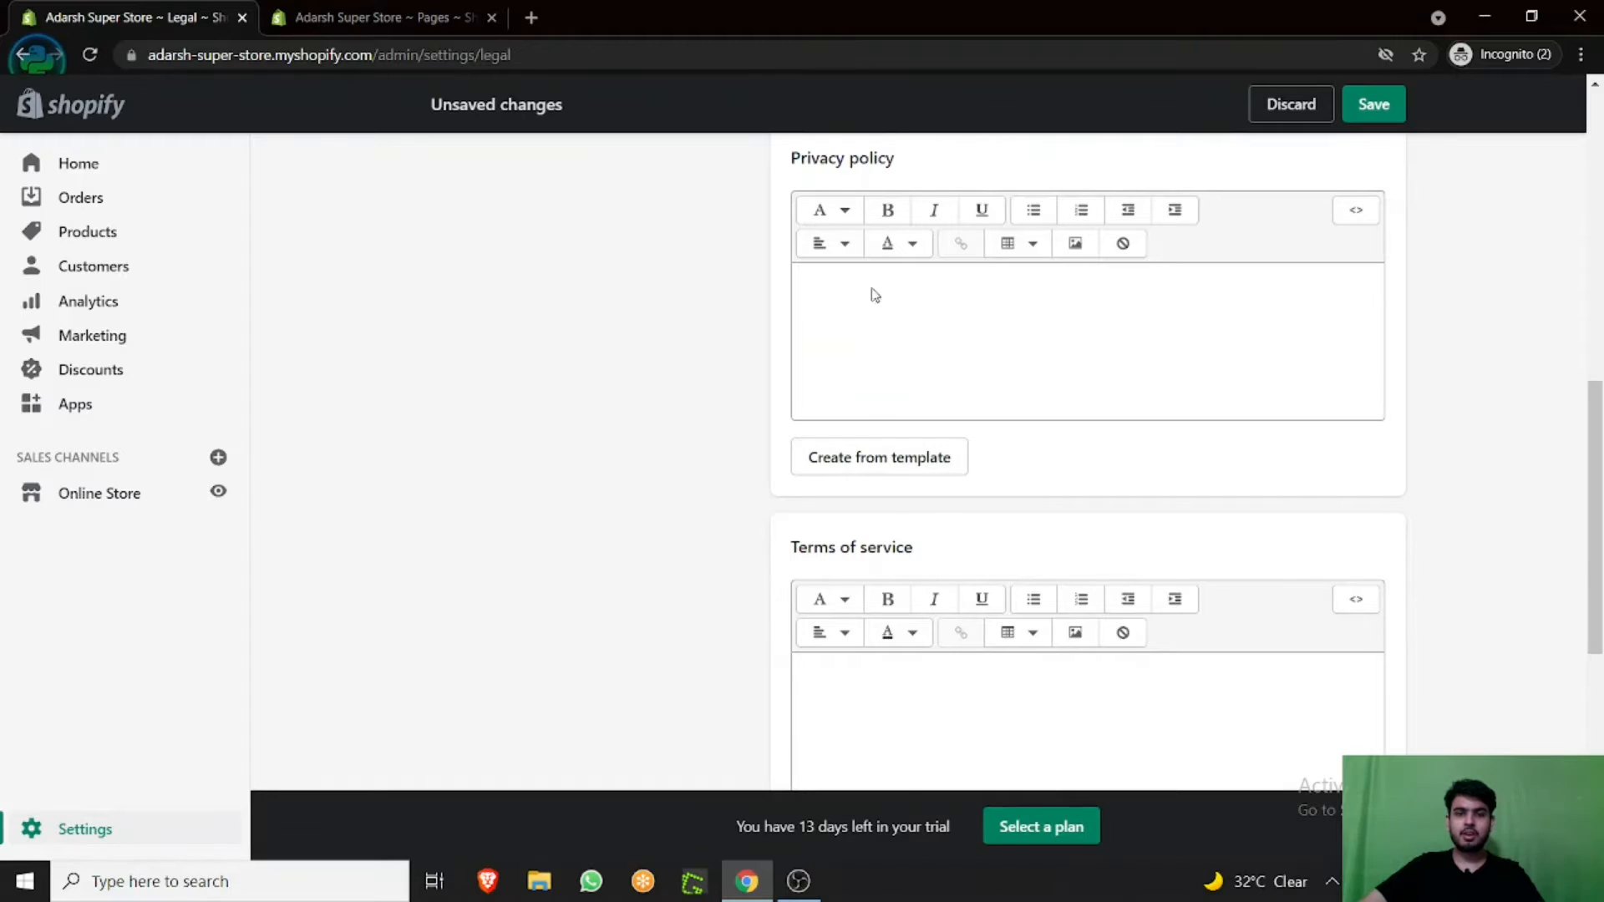
click(878, 458)
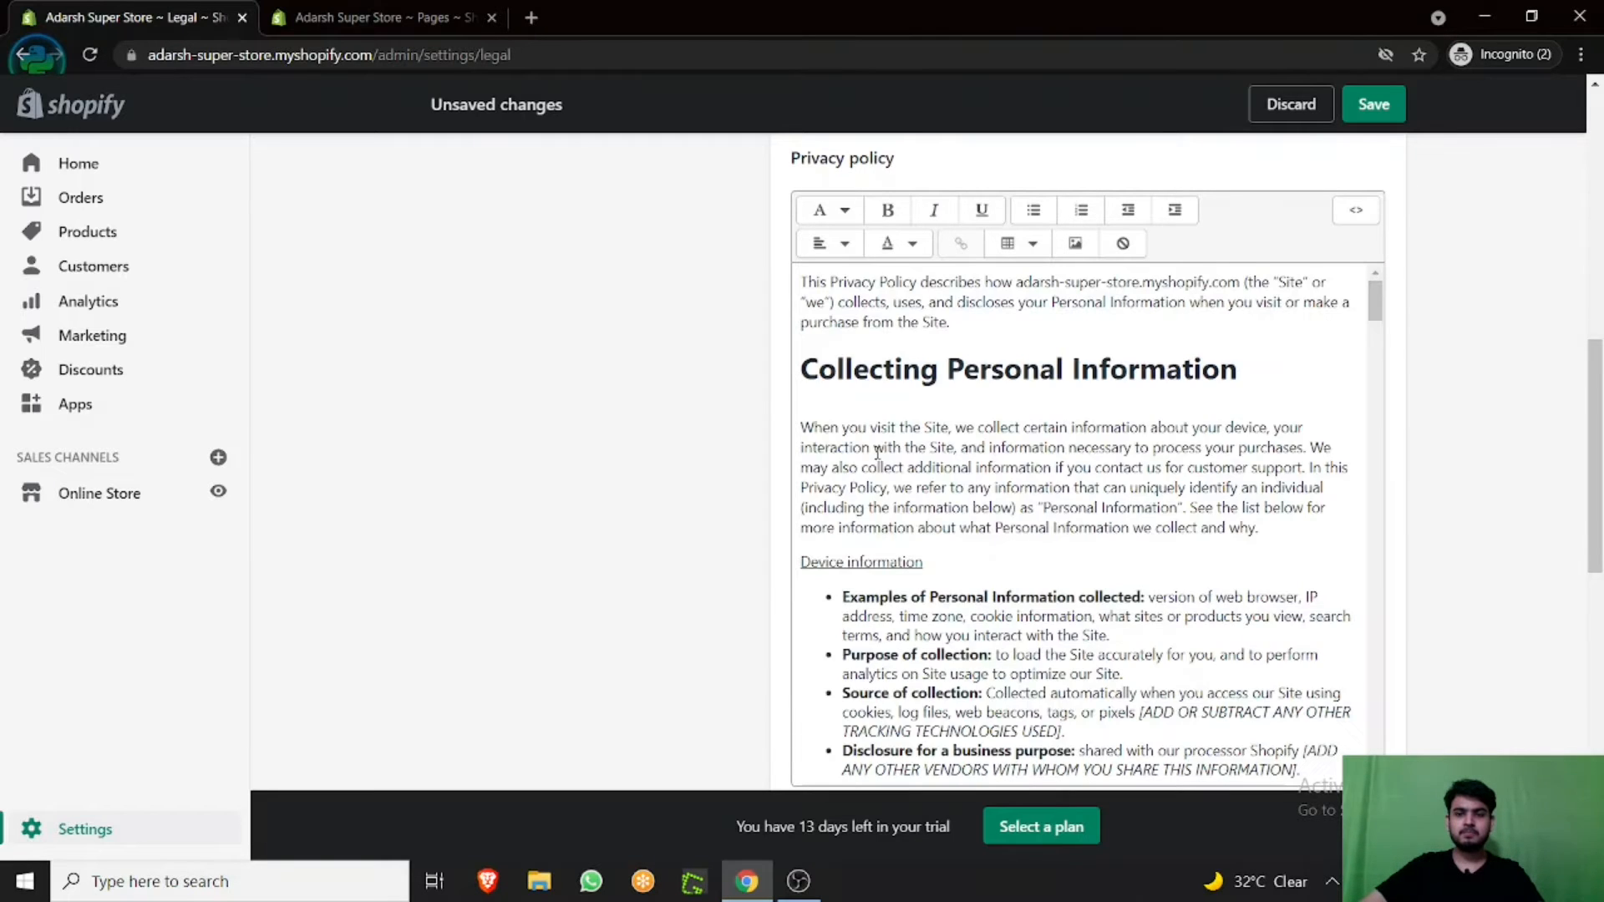
scroll(1031, 422, down, 6)
scroll(1032, 422, down, 6)
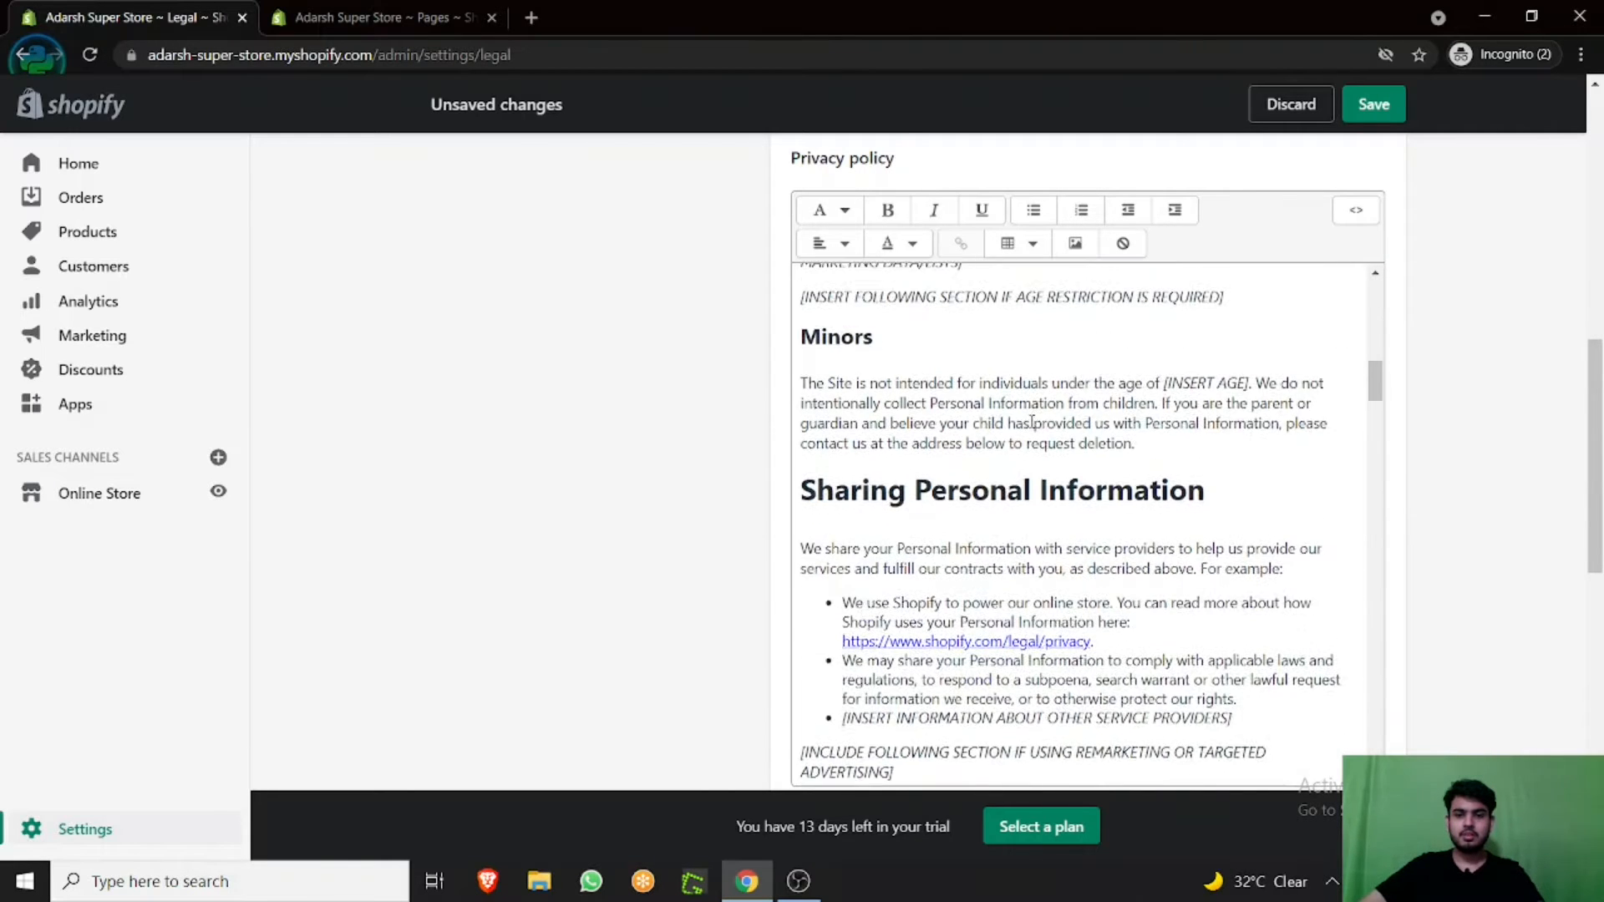
scroll(947, 343, down, 8)
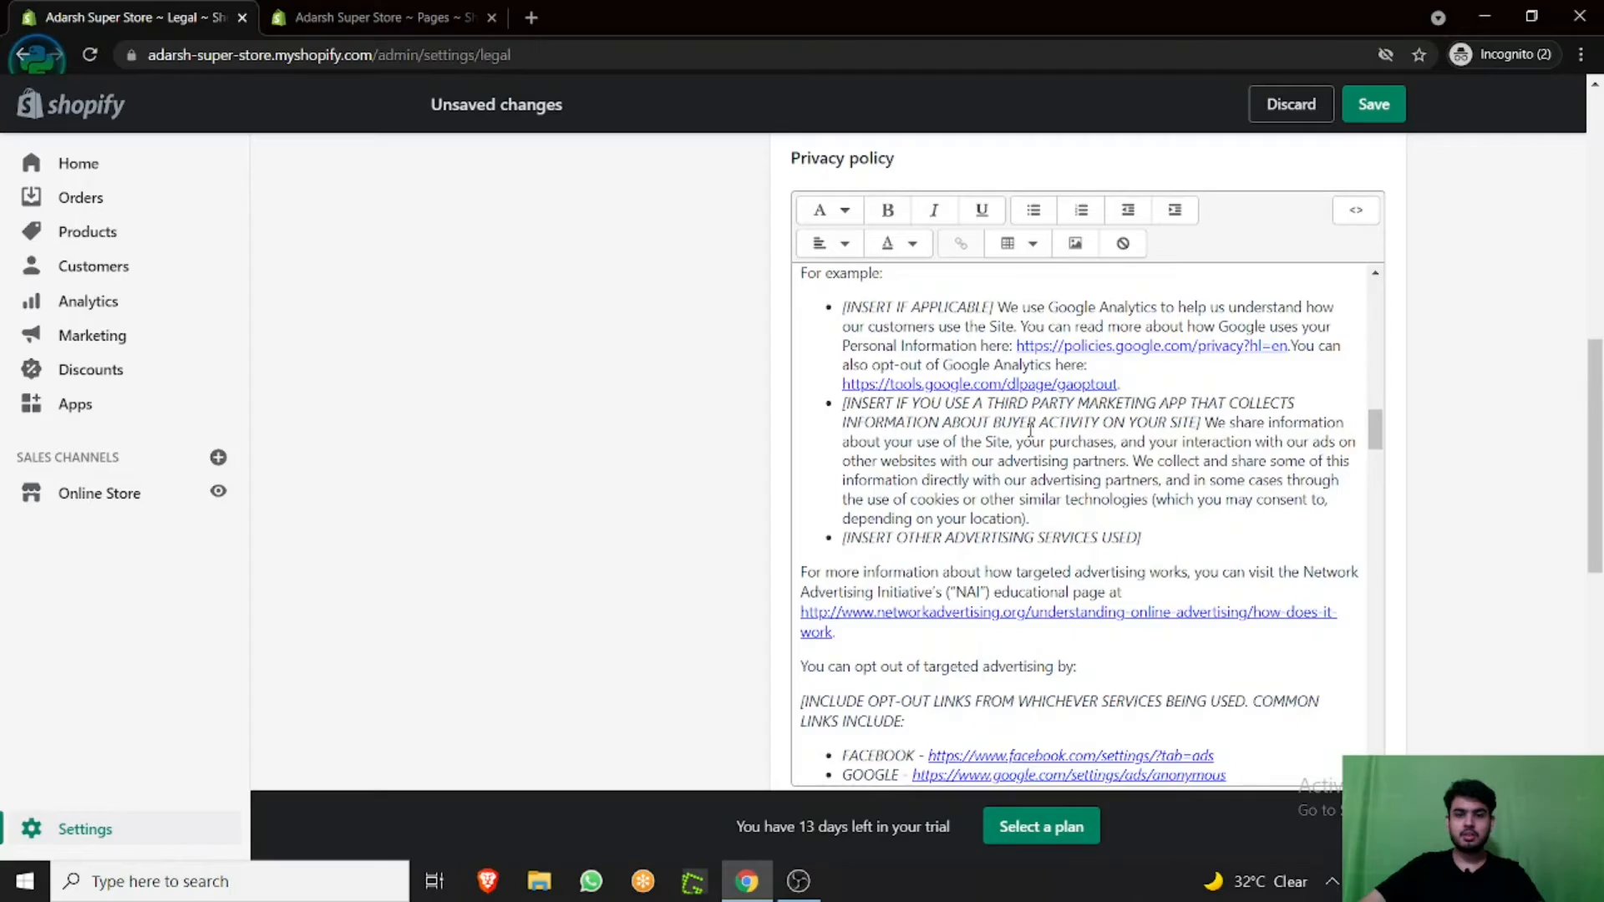
scroll(1030, 430, down, 1)
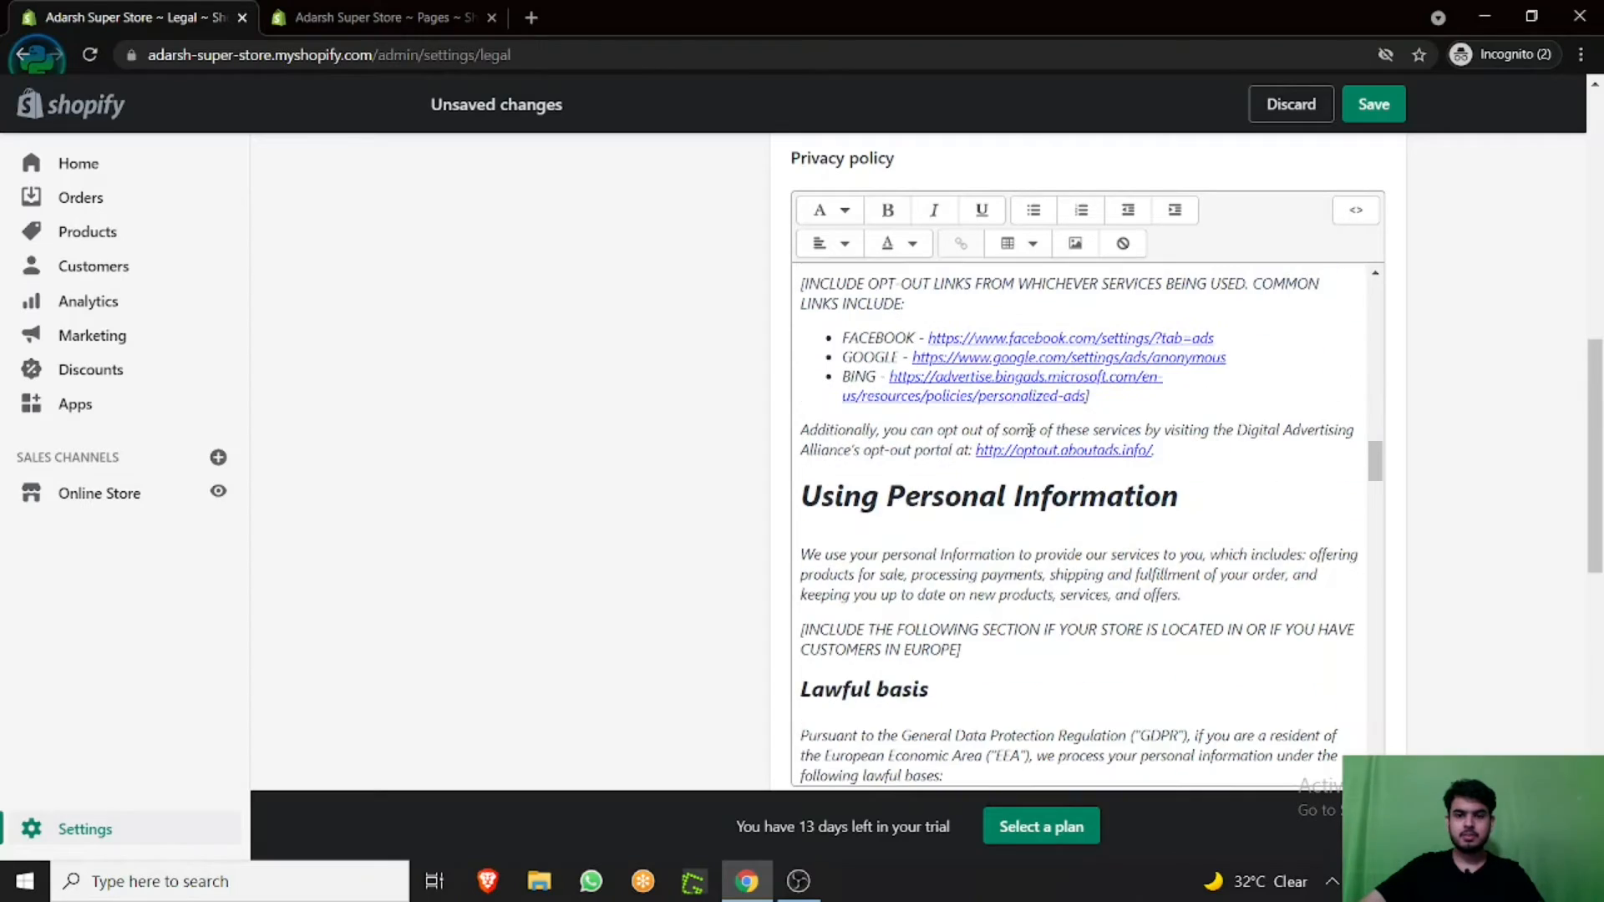
scroll(1037, 355, down, 15)
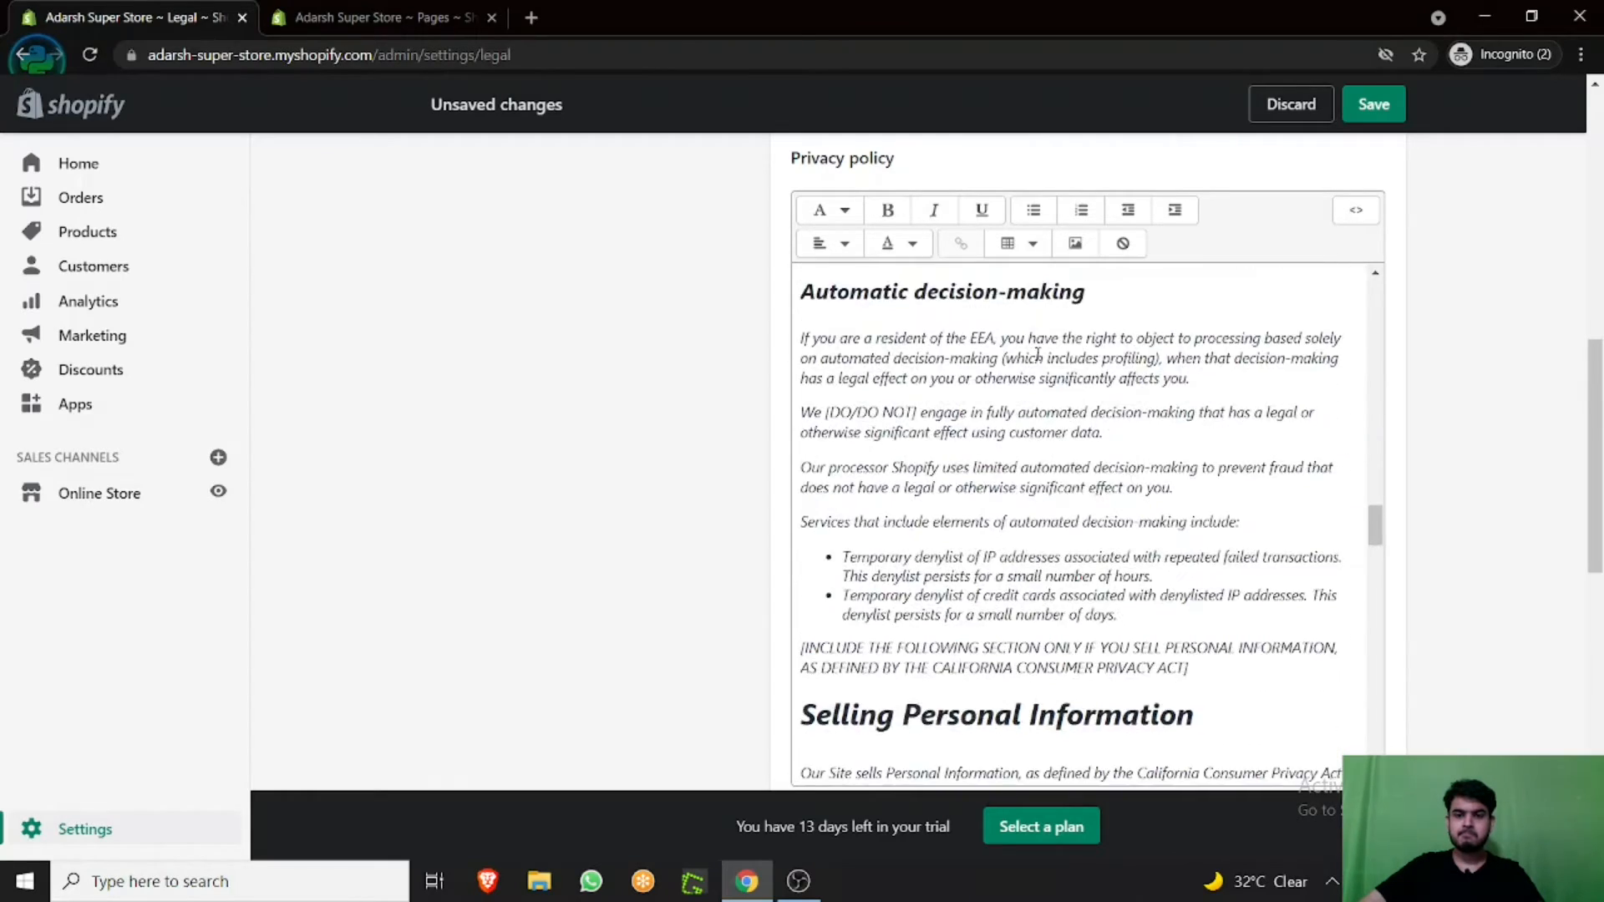
scroll(1037, 355, down, 9)
scroll(1036, 355, up, 6)
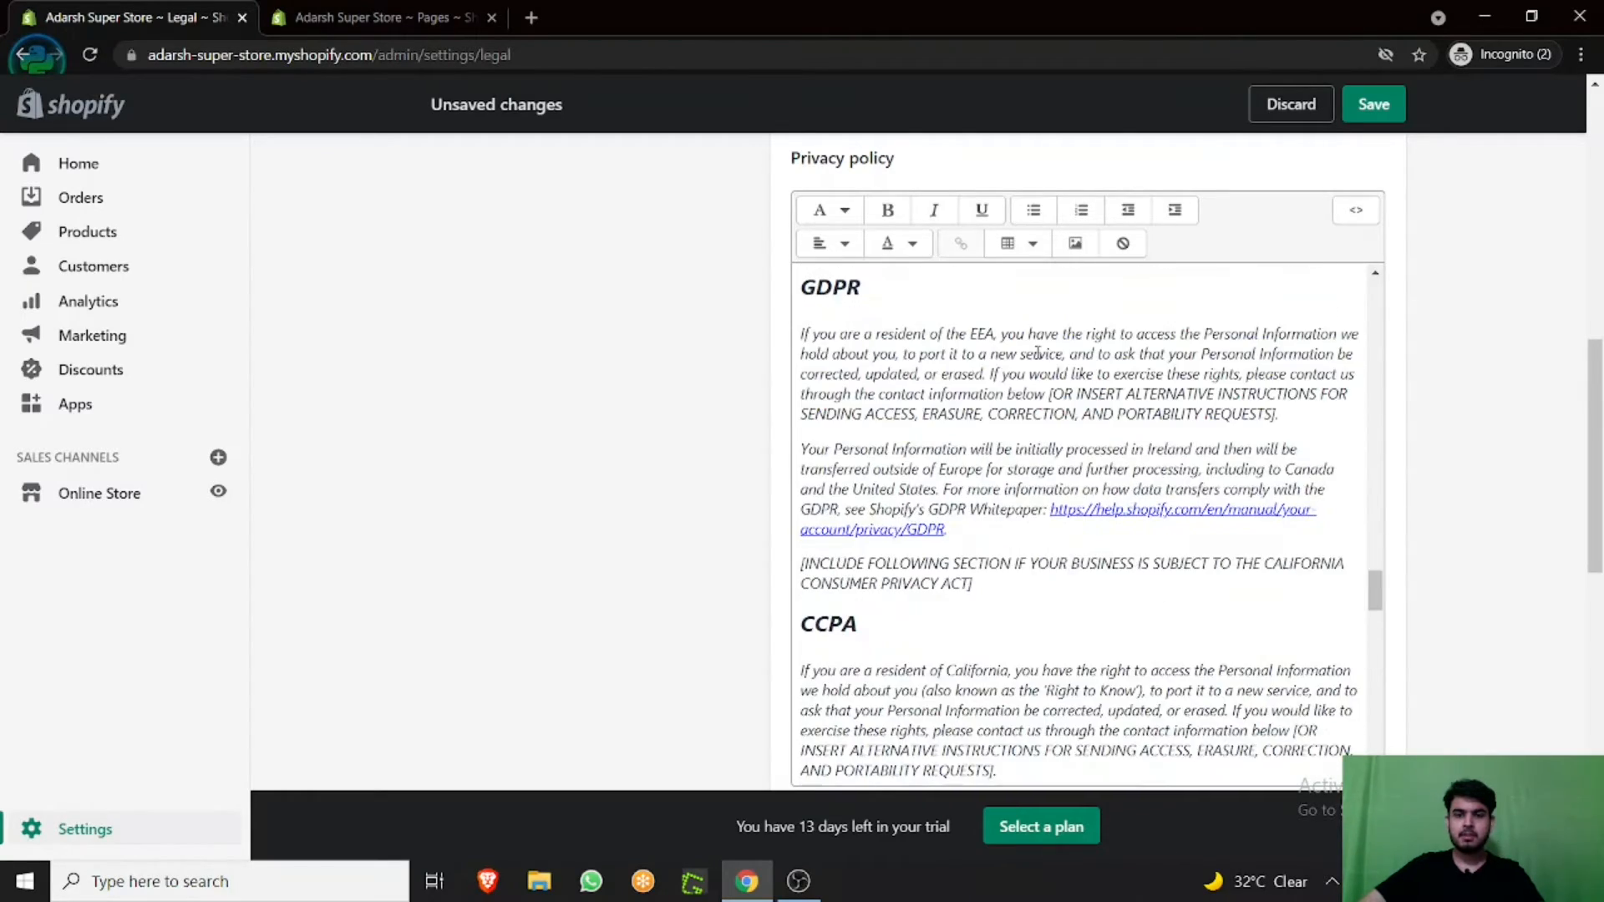
scroll(1037, 353, down, 15)
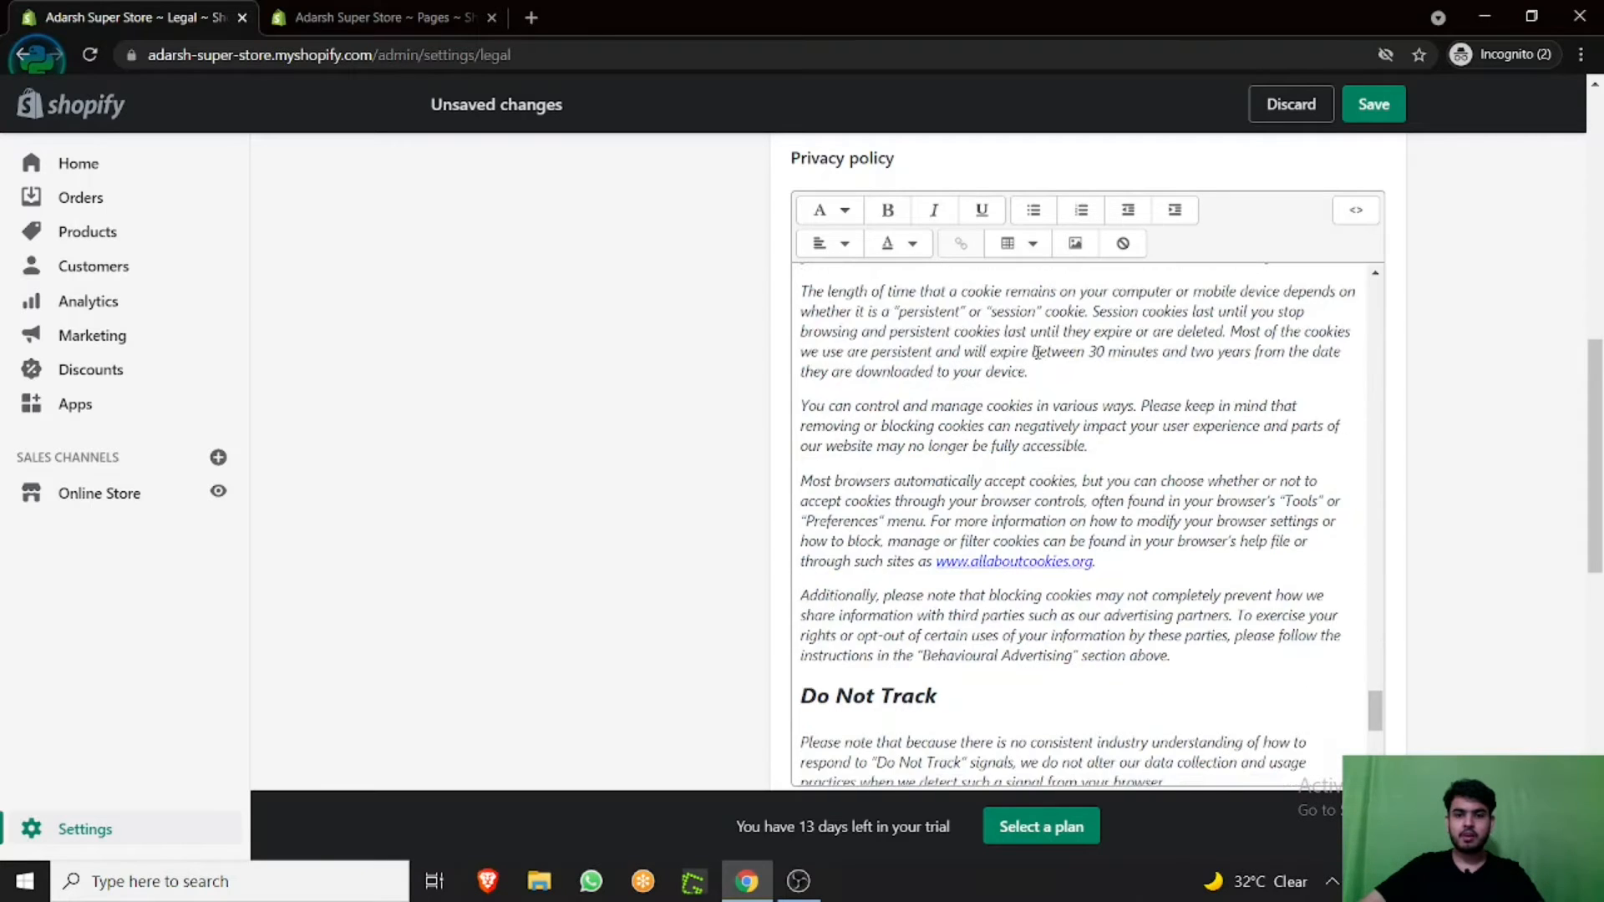
scroll(1037, 354, down, 4)
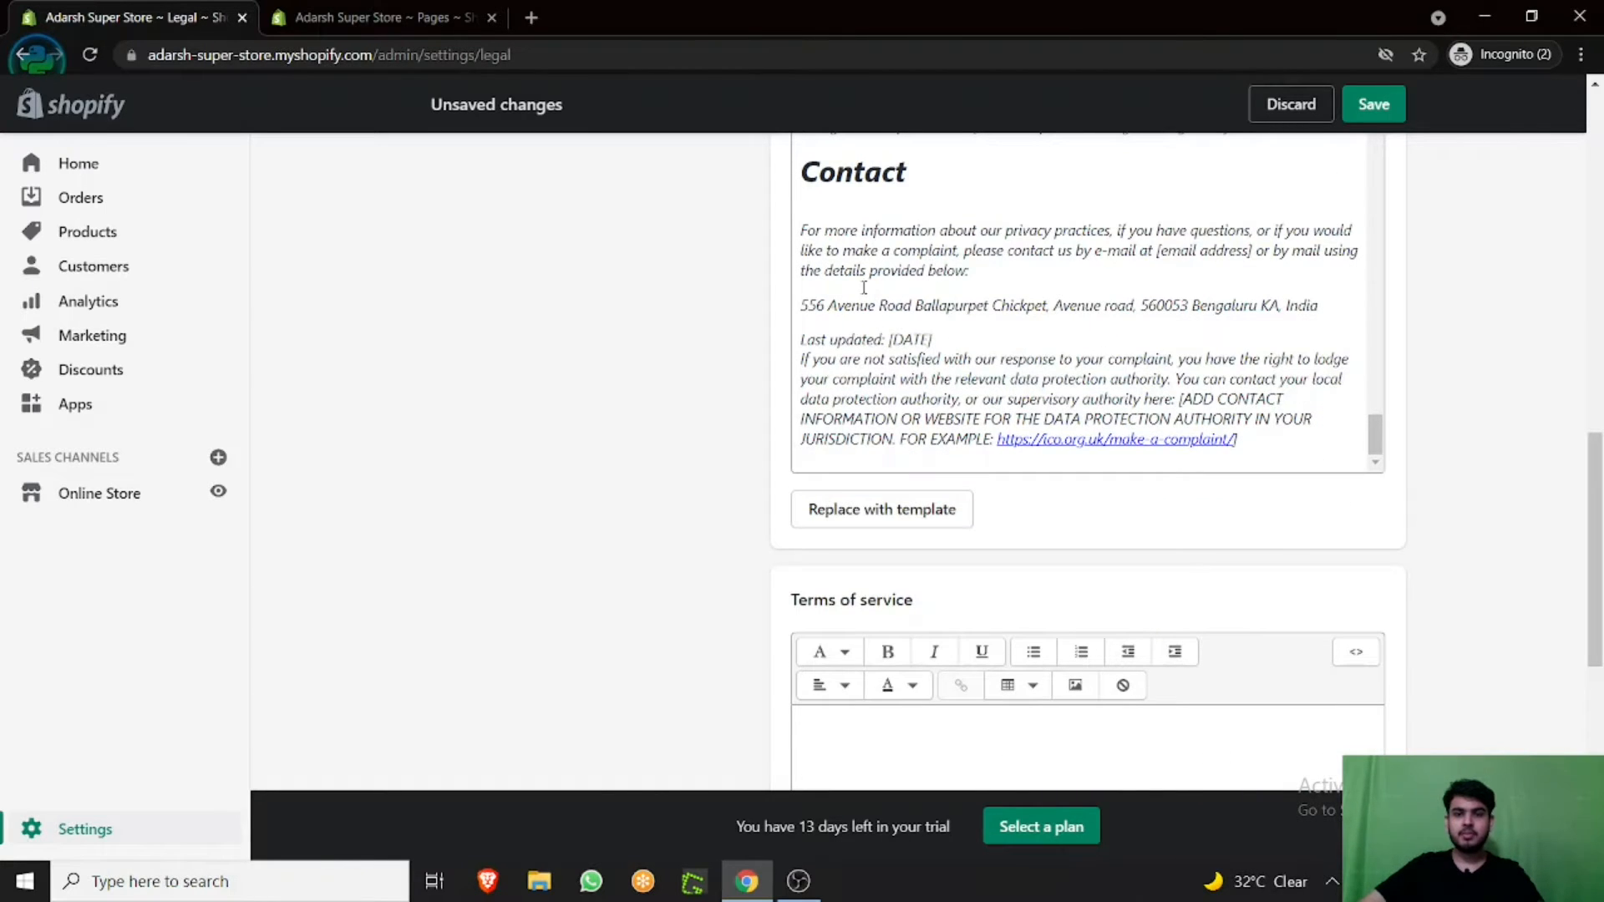
click(1091, 311)
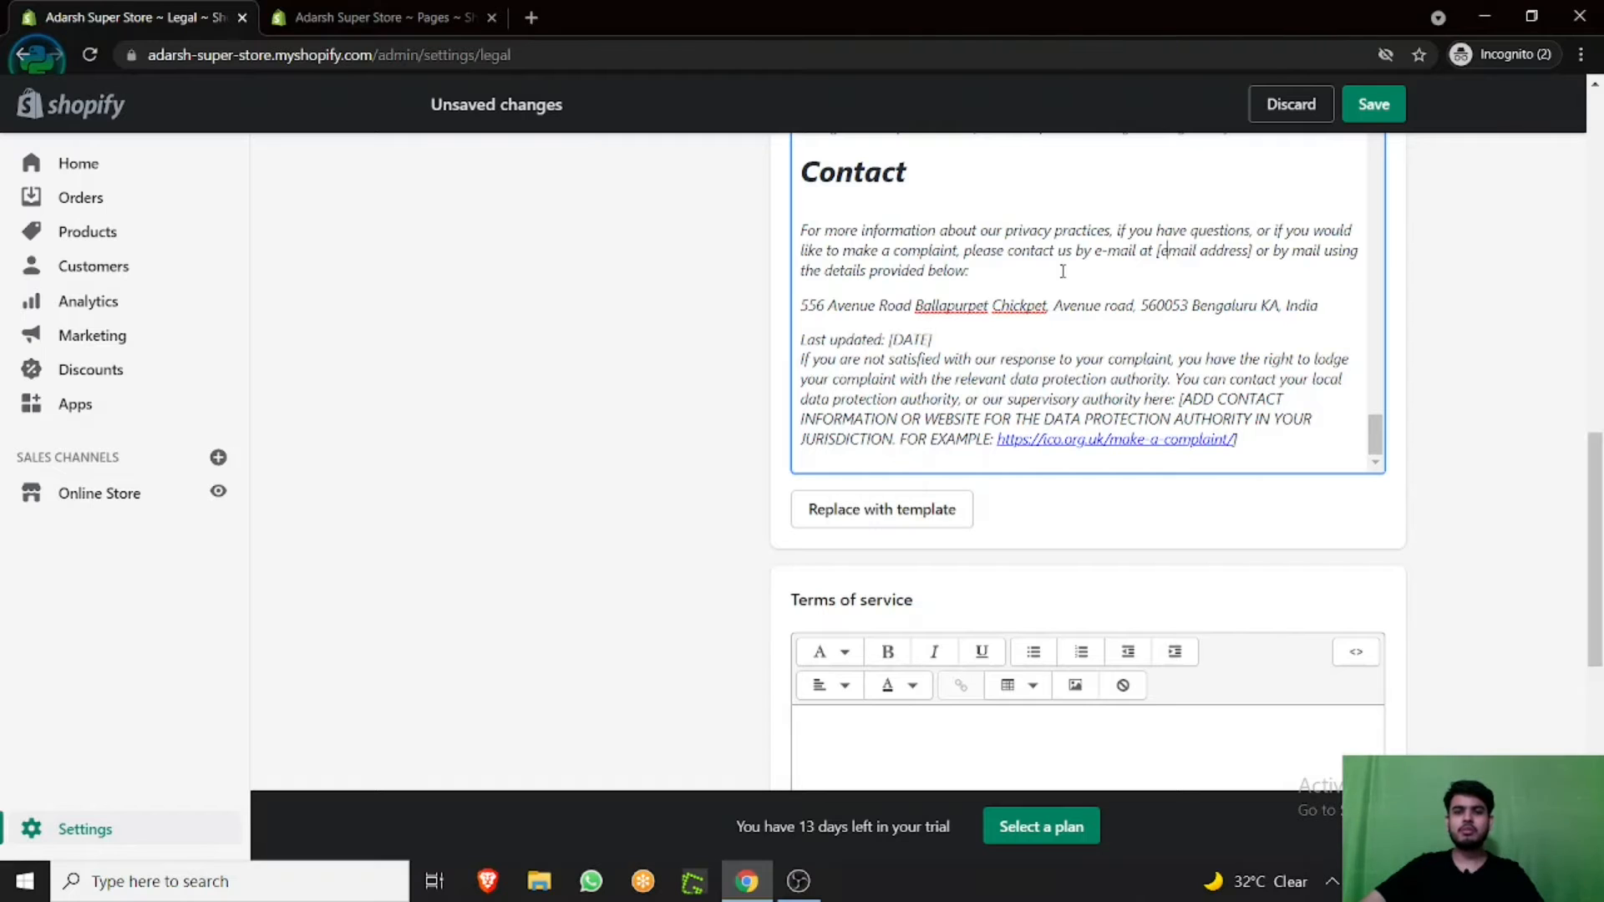
- Look over the generated refund and privacy policies, and create the terms of service from the template
scroll(1062, 271, up, 2)
scroll(767, 292, up, 8)
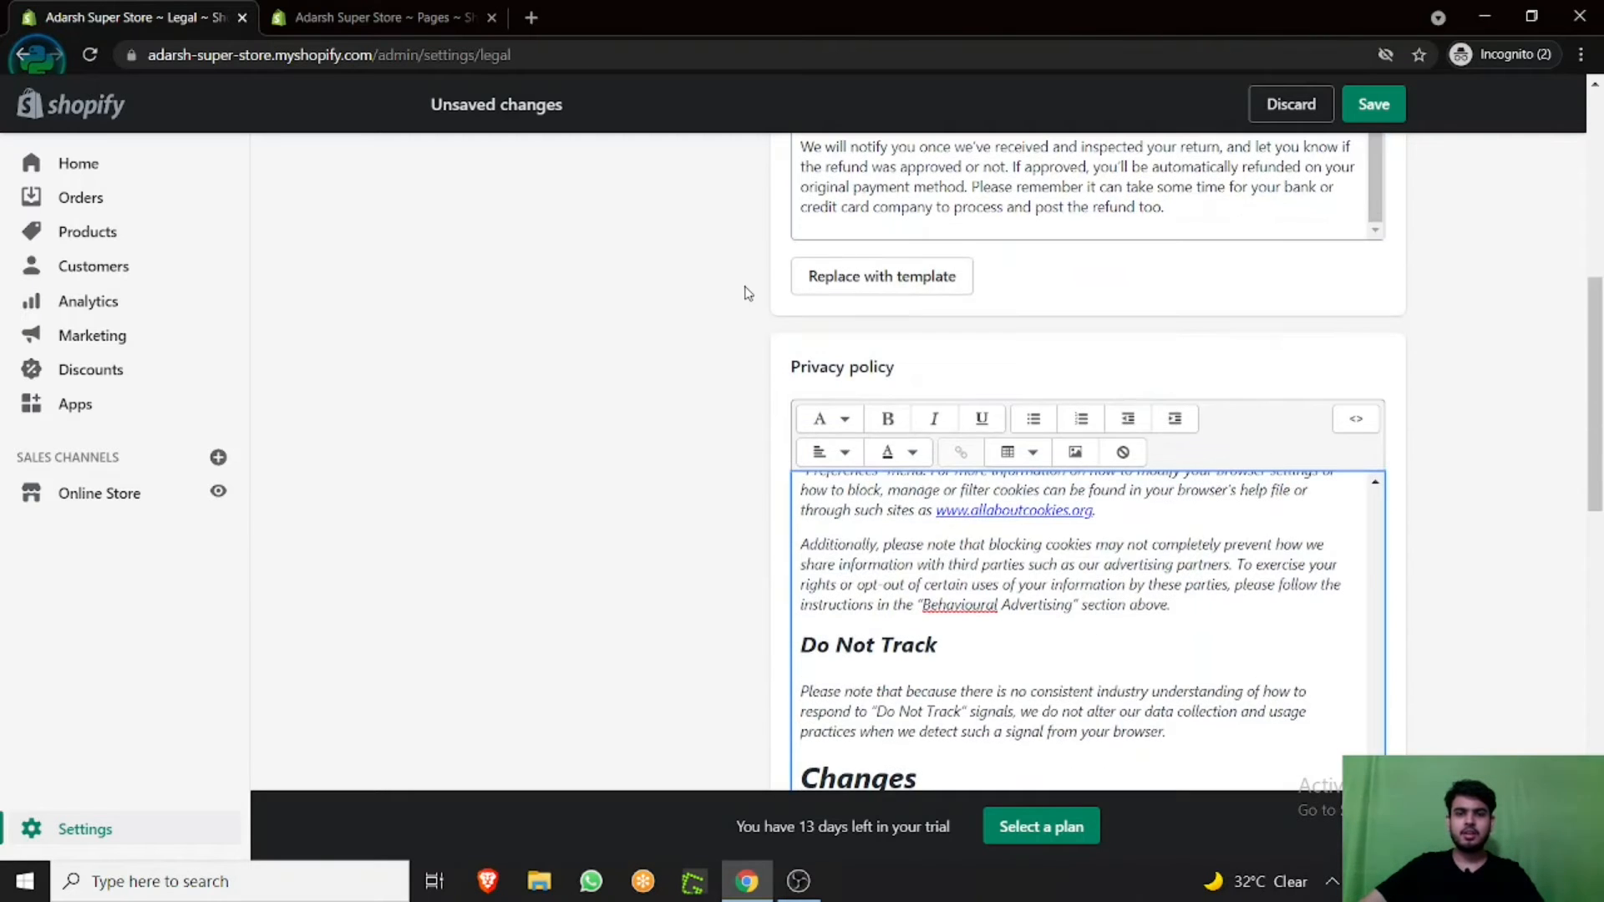
scroll(746, 292, up, 3)
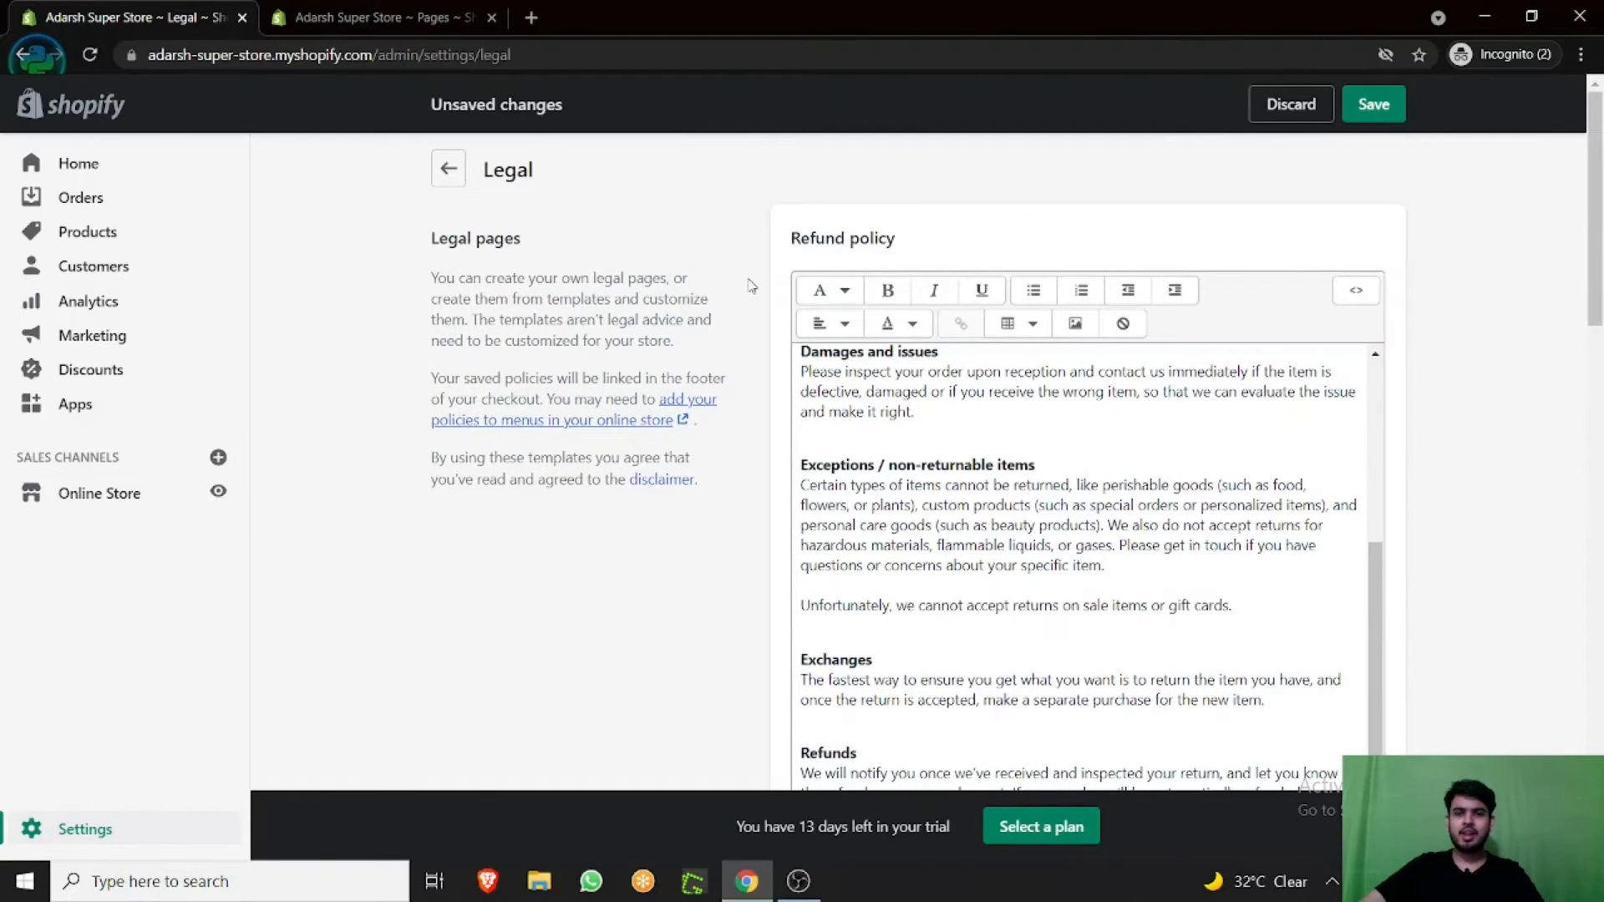
scroll(735, 277, down, 4)
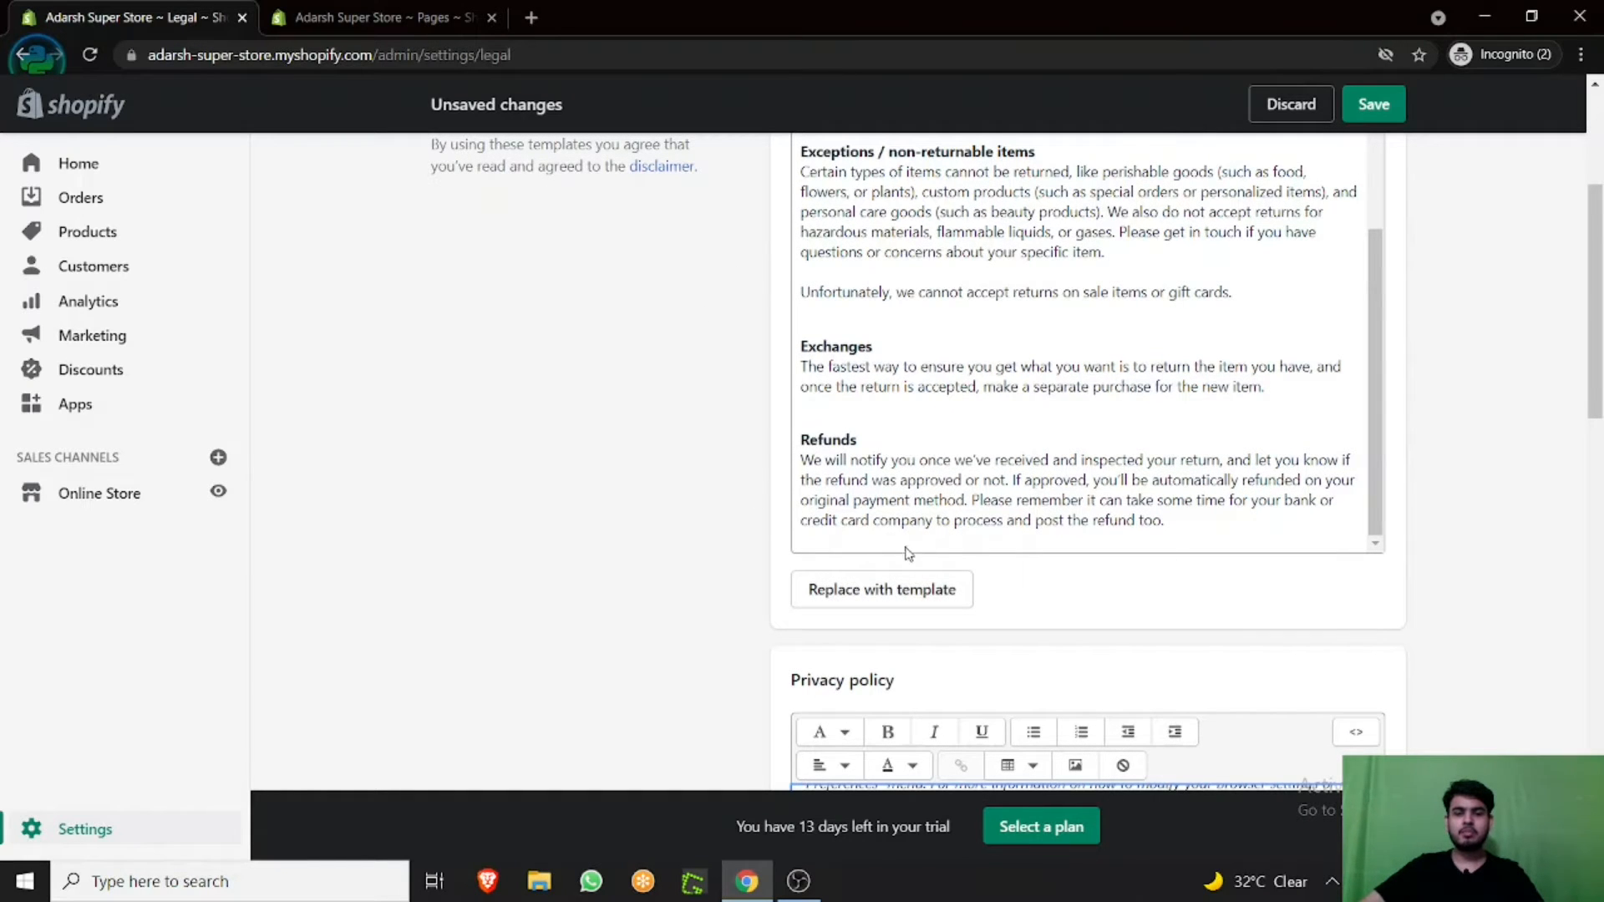
scroll(612, 334, down, 3)
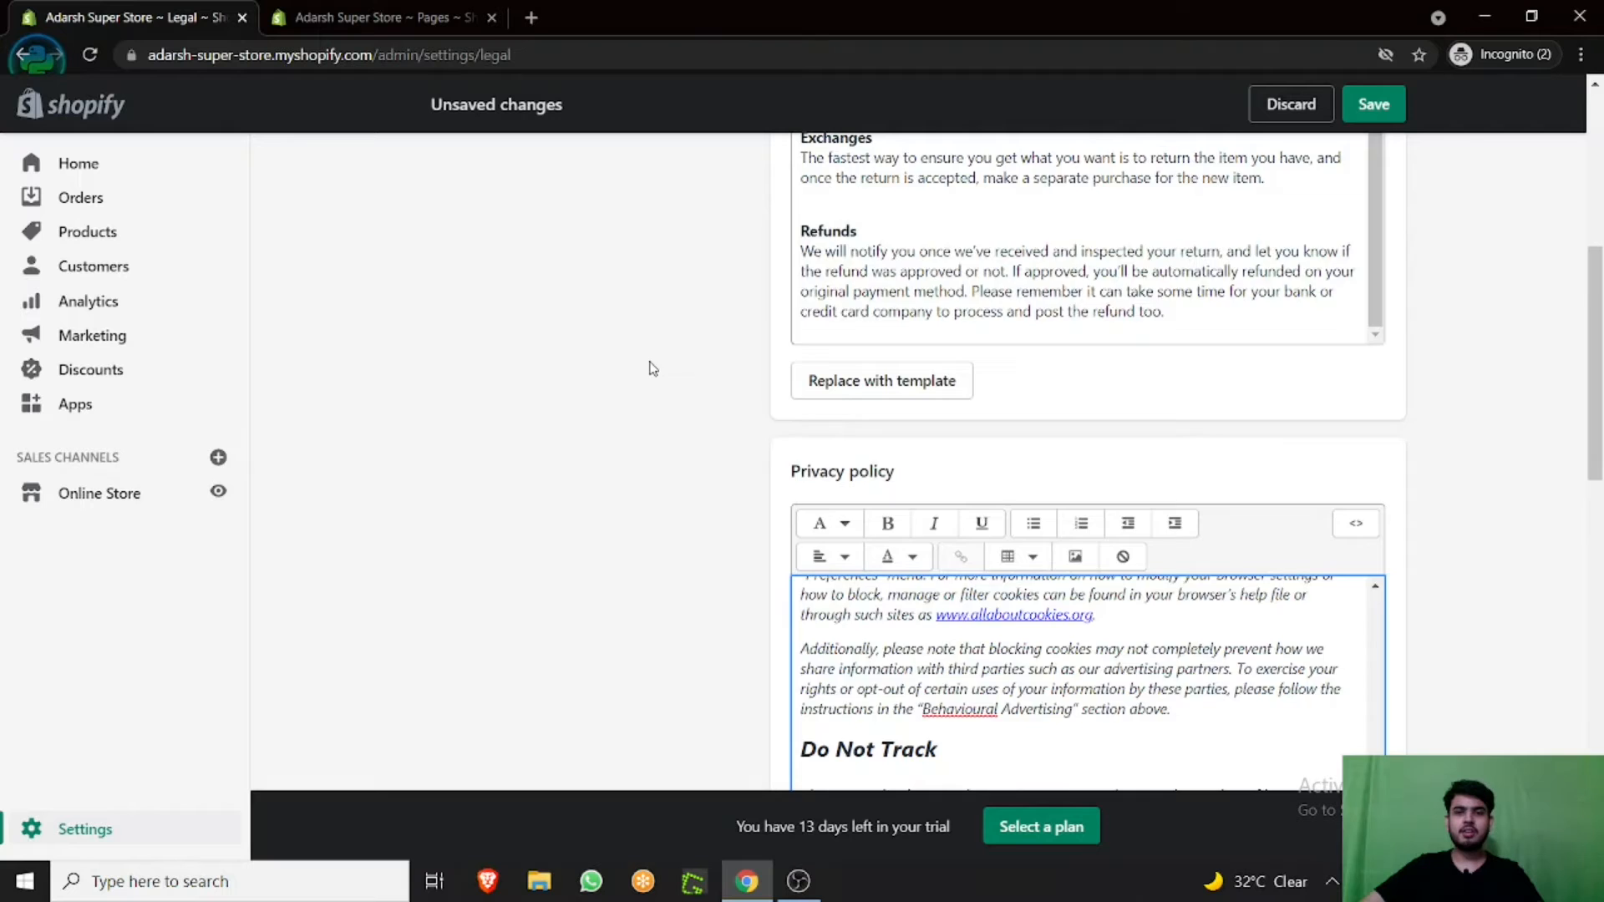
scroll(653, 368, up, 7)
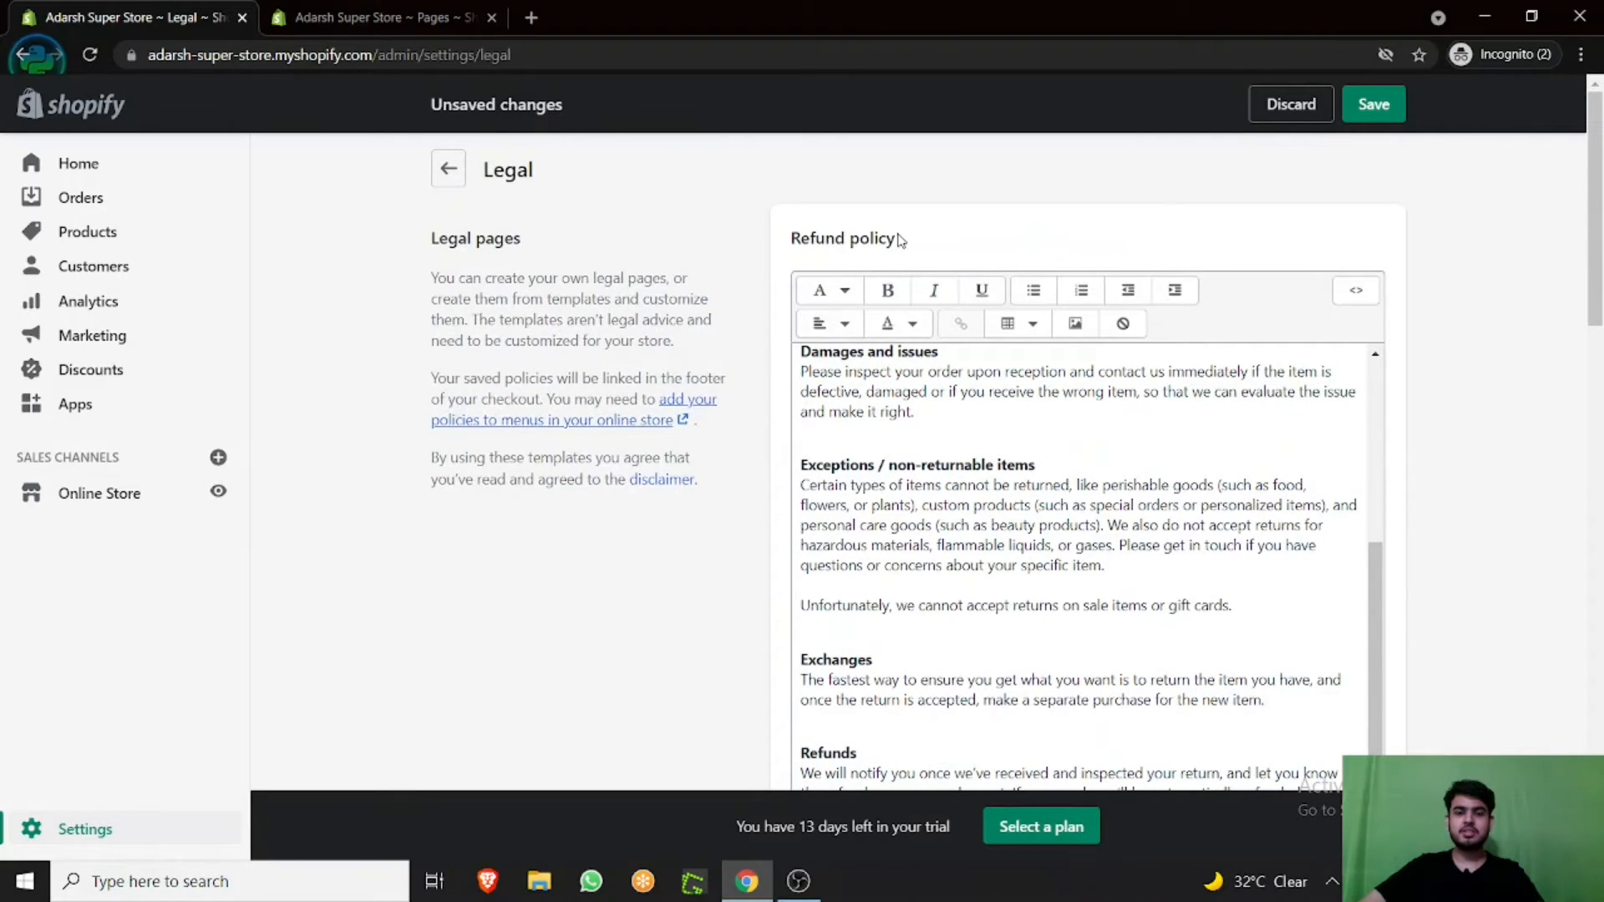
scroll(739, 250, down, 20)
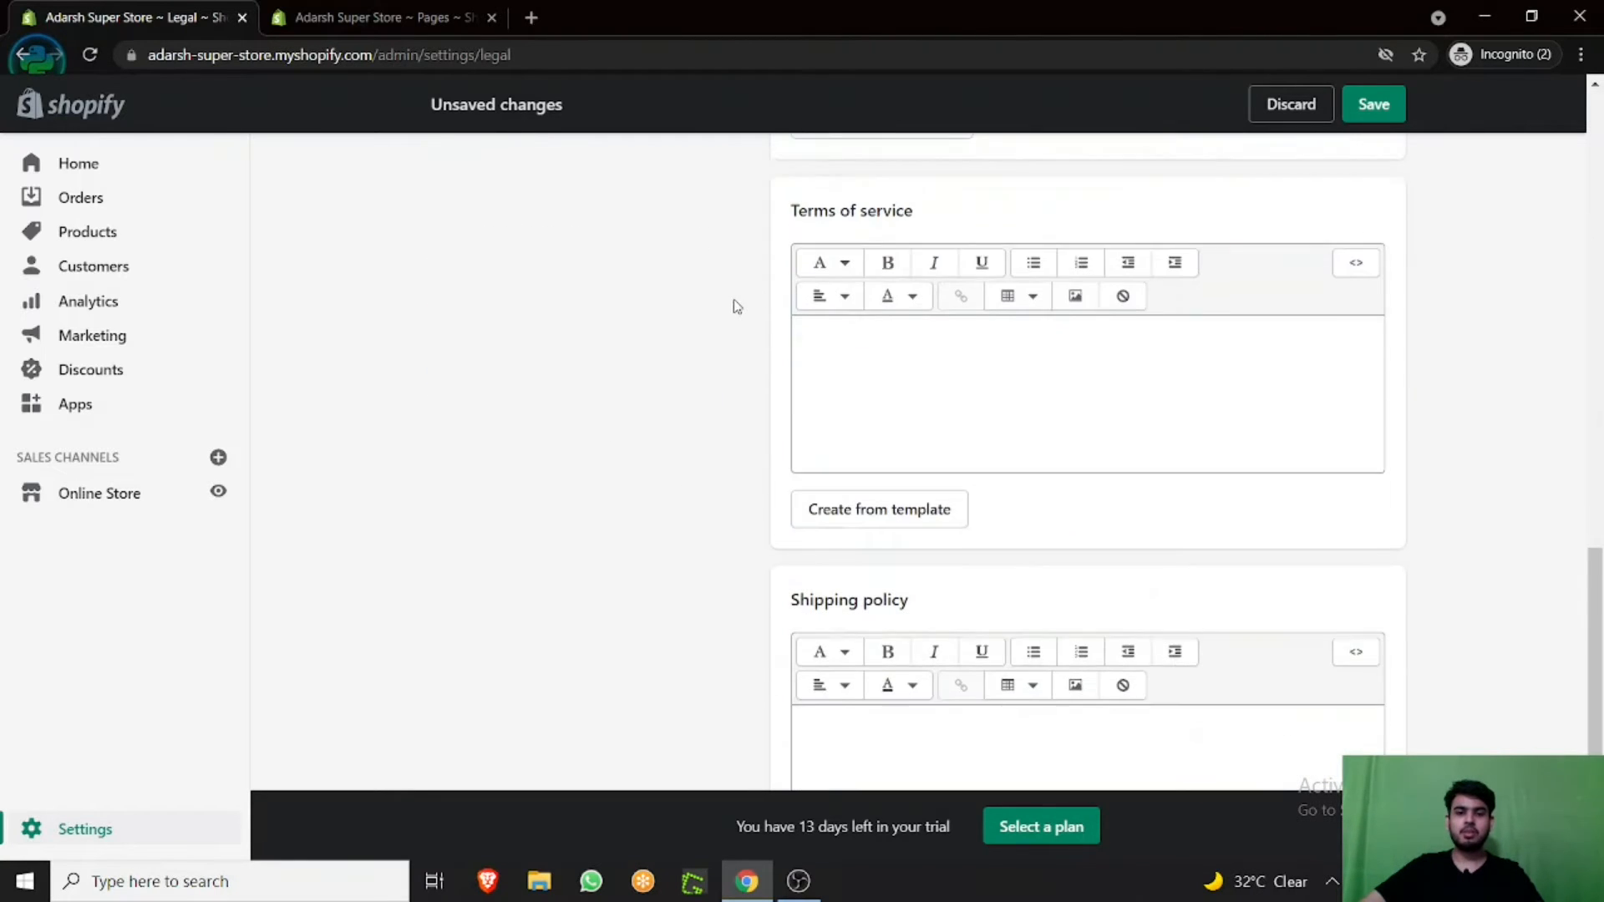
click(892, 482)
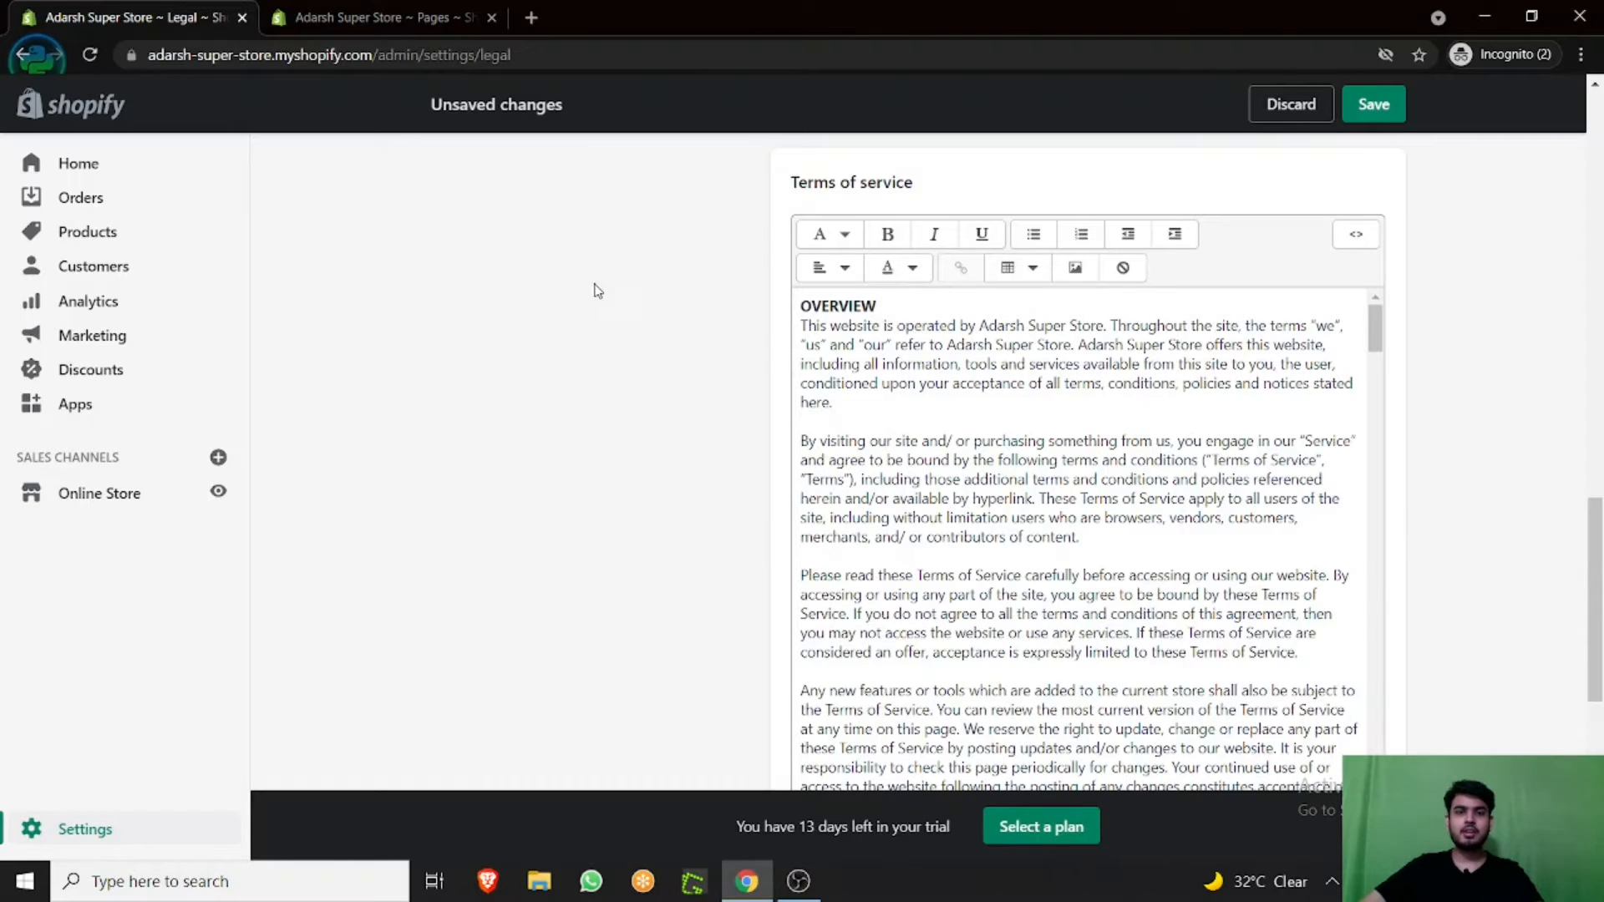
- Open the online store's Pages section in a separate browser tab
click(93, 503)
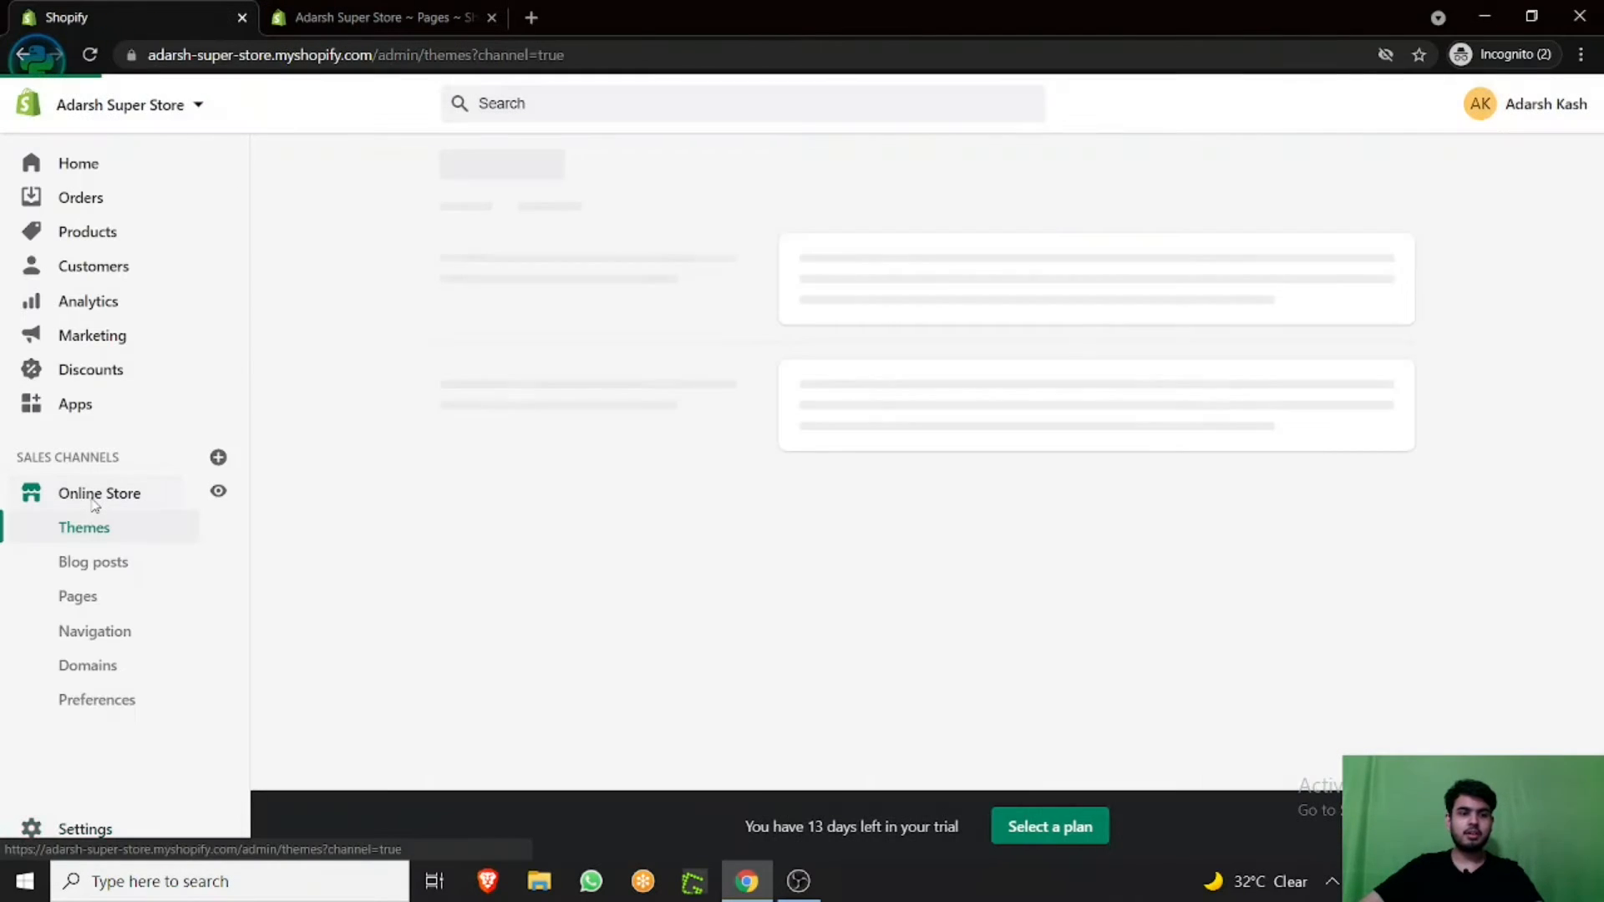
right_click(83, 598)
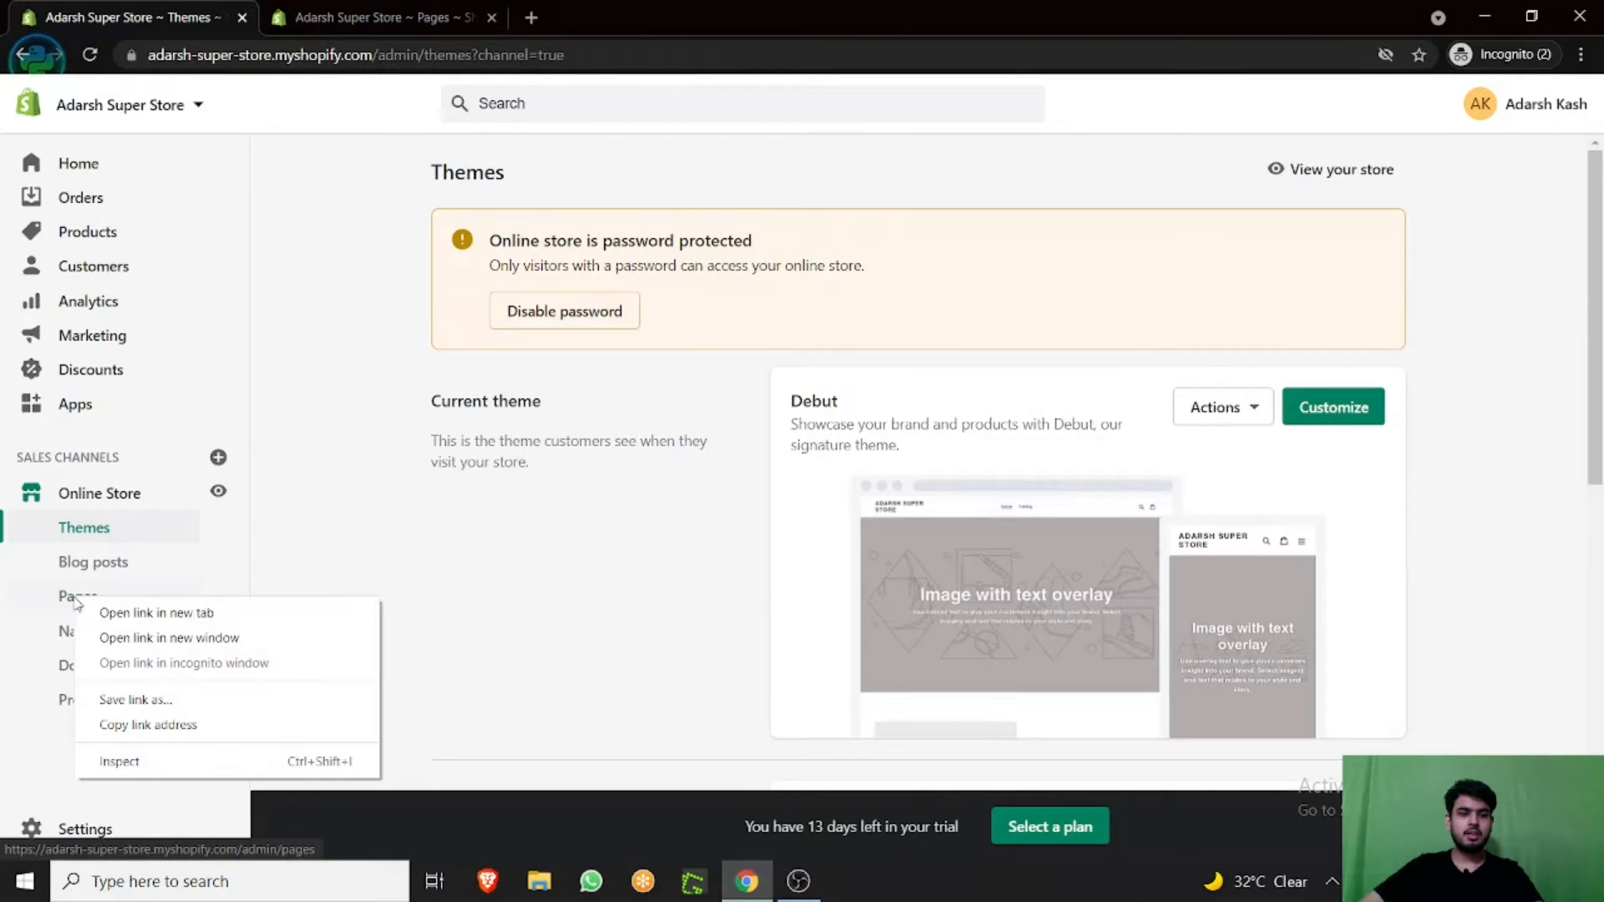
click(167, 612)
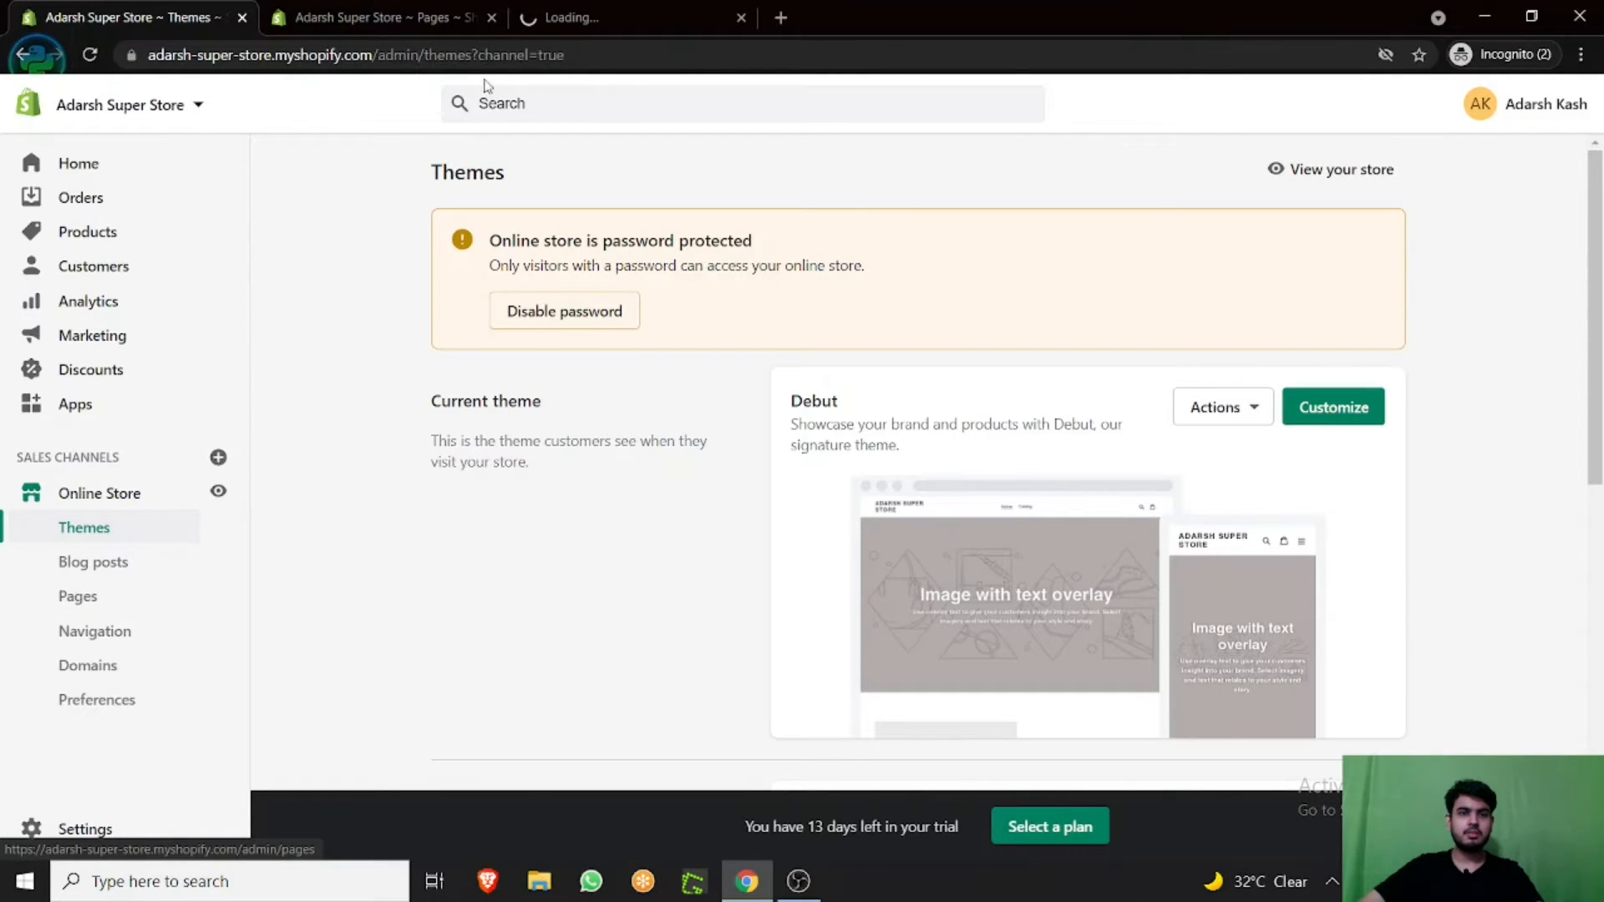
- Return to the store's legal settings and create the refund policy from the template again
click(75, 831)
click(1283, 685)
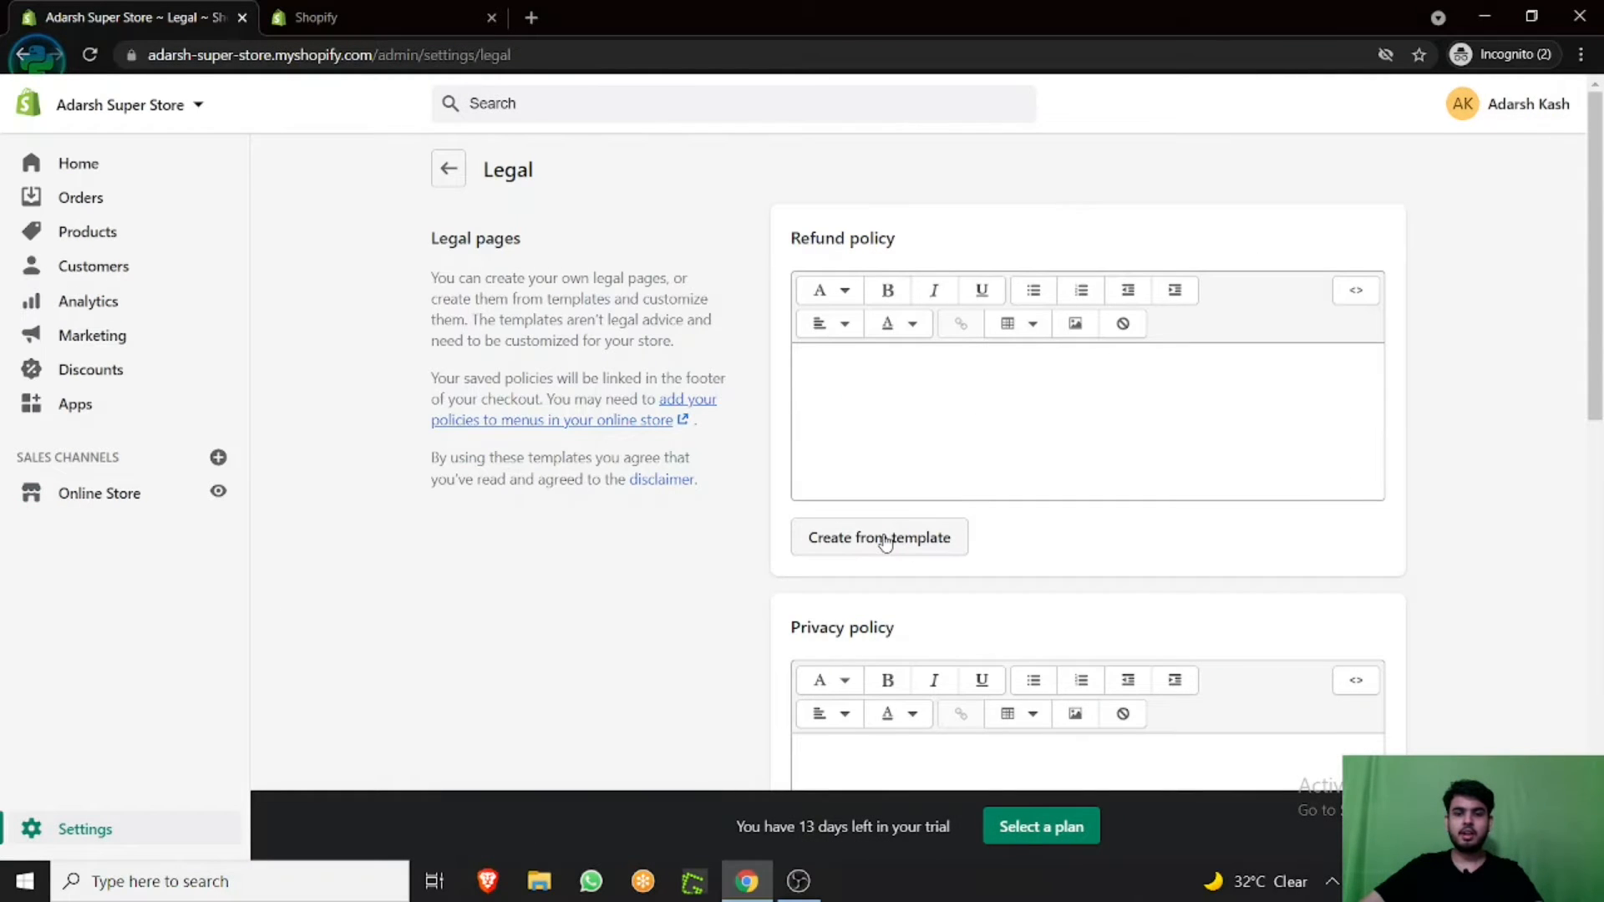
click(885, 539)
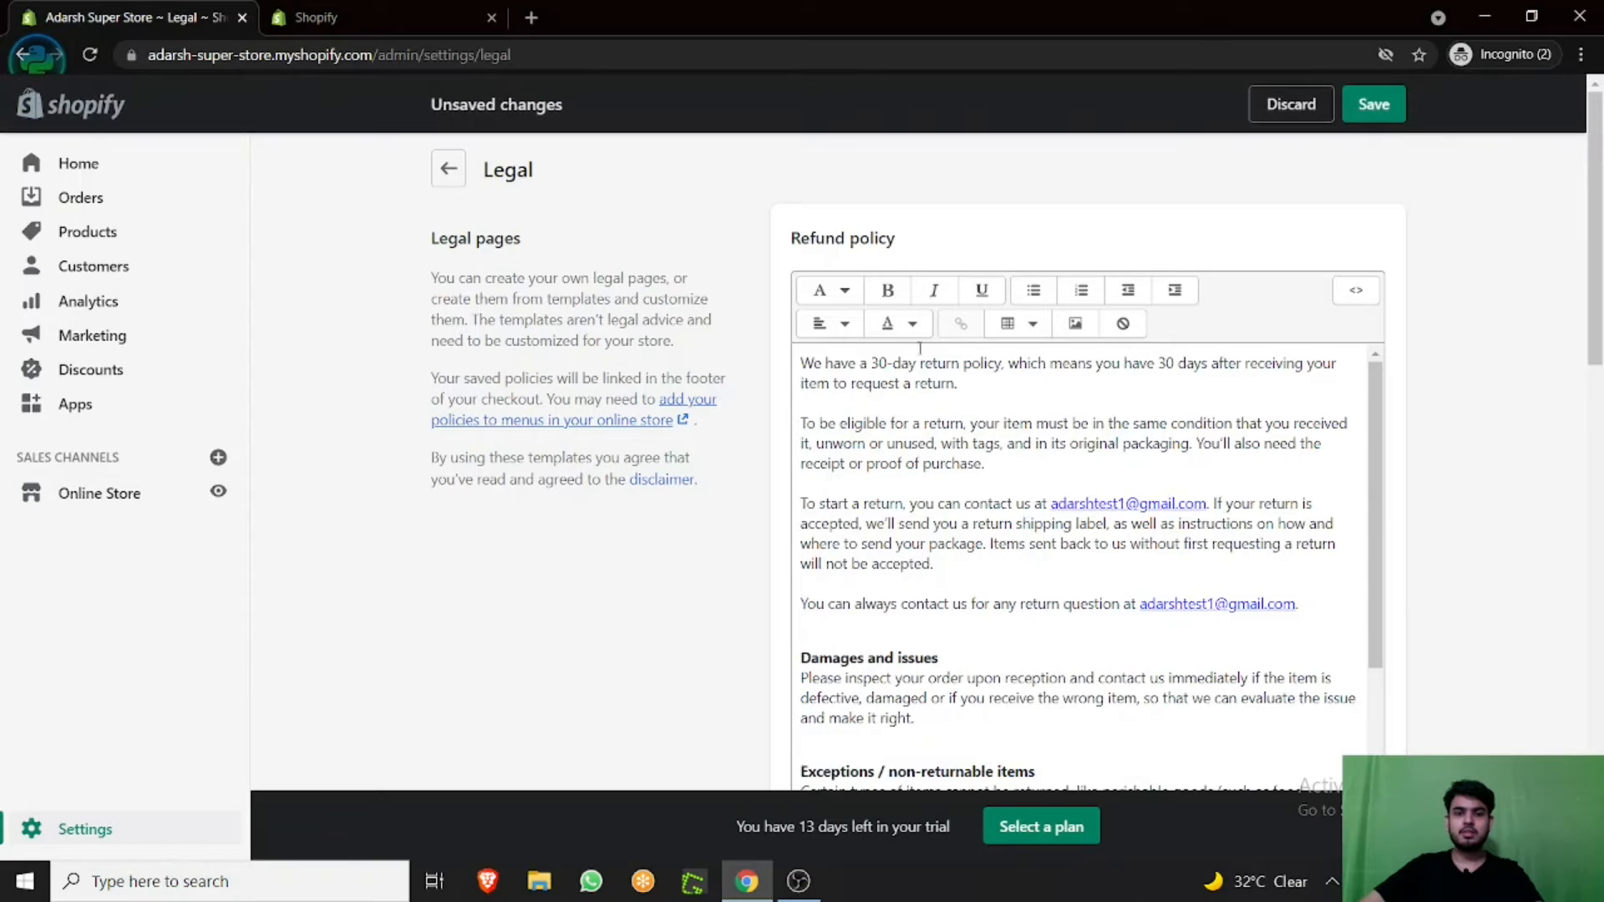
right_click(884, 362)
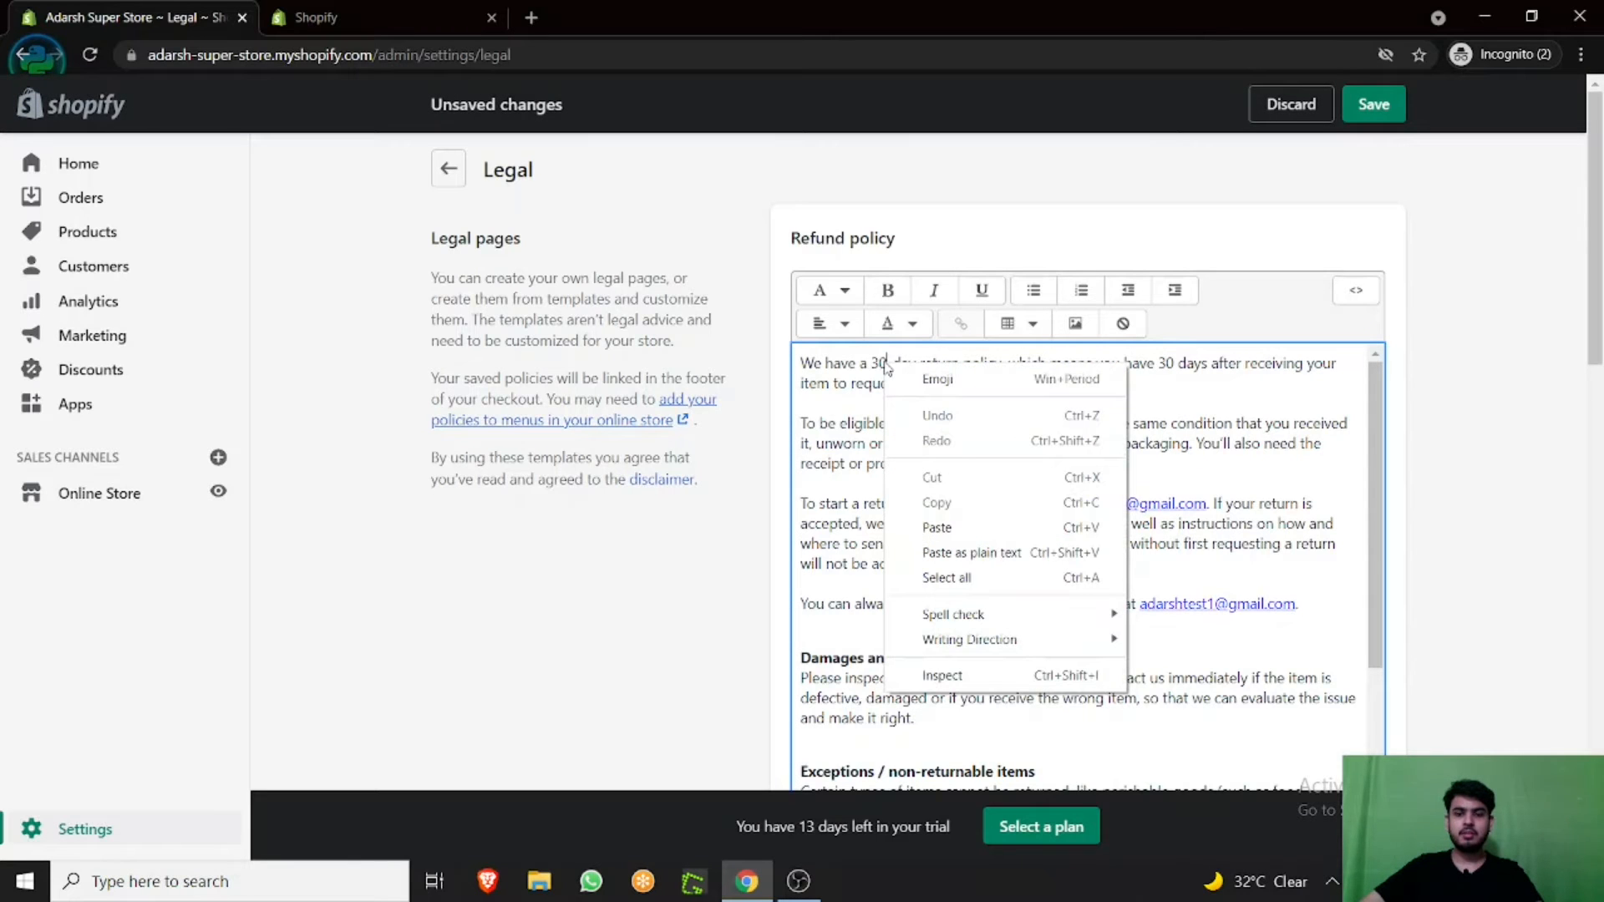
click(838, 404)
click(781, 359)
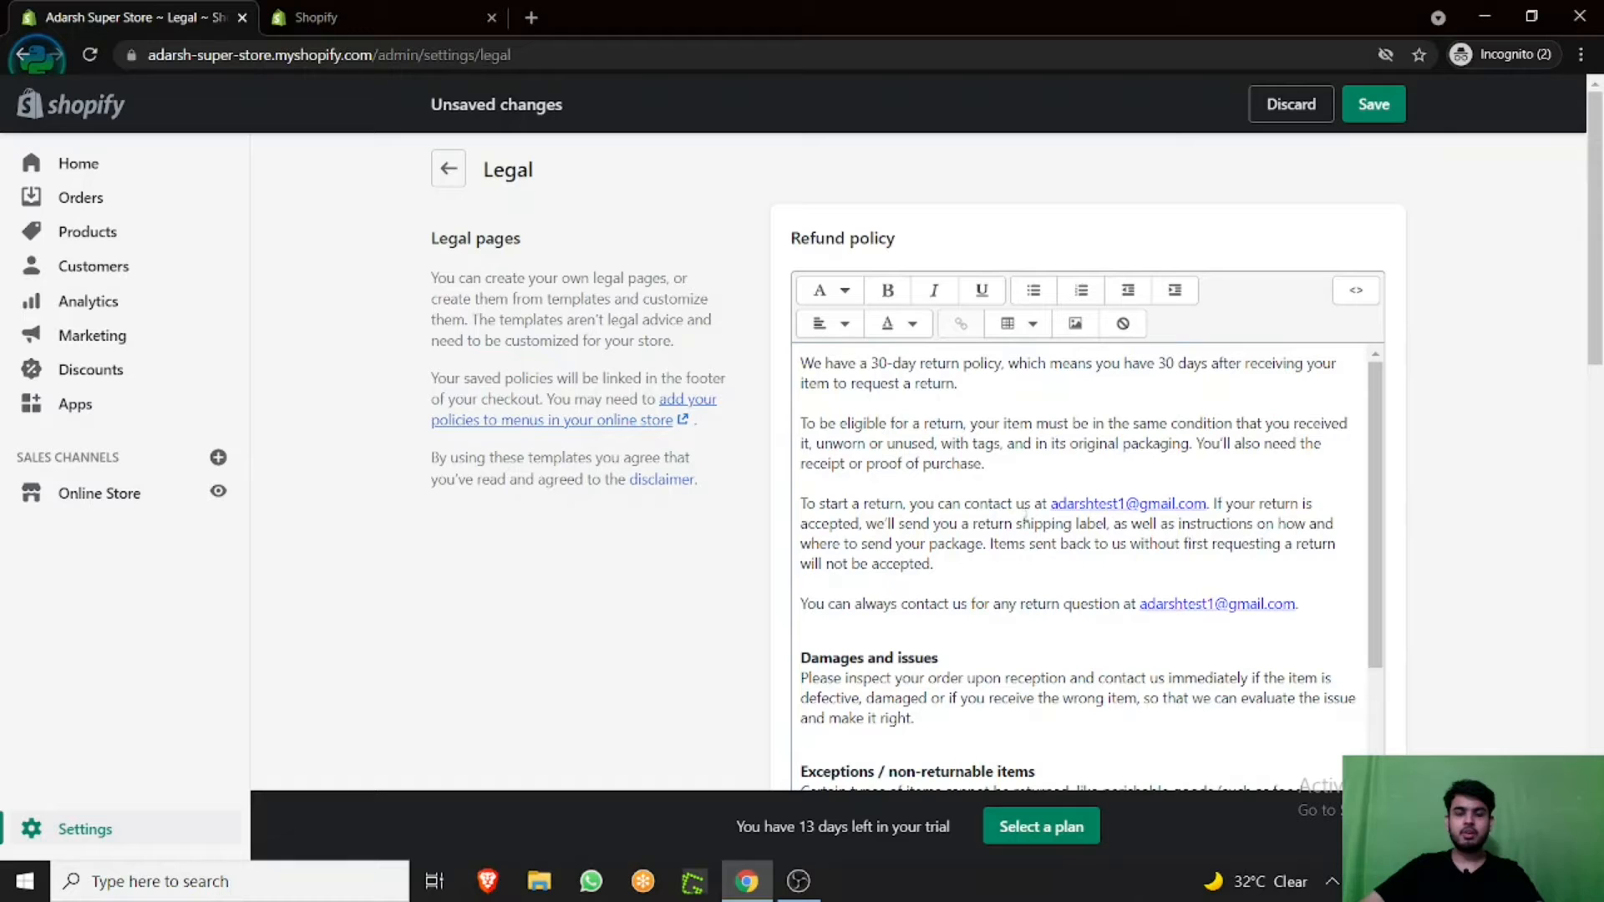
- Select the entire refund policy text, from the 30-day return paragraph through the Refunds section, and copy it
click(899, 396)
drag(802, 362, 1165, 619)
scroll(1168, 466, down, 3)
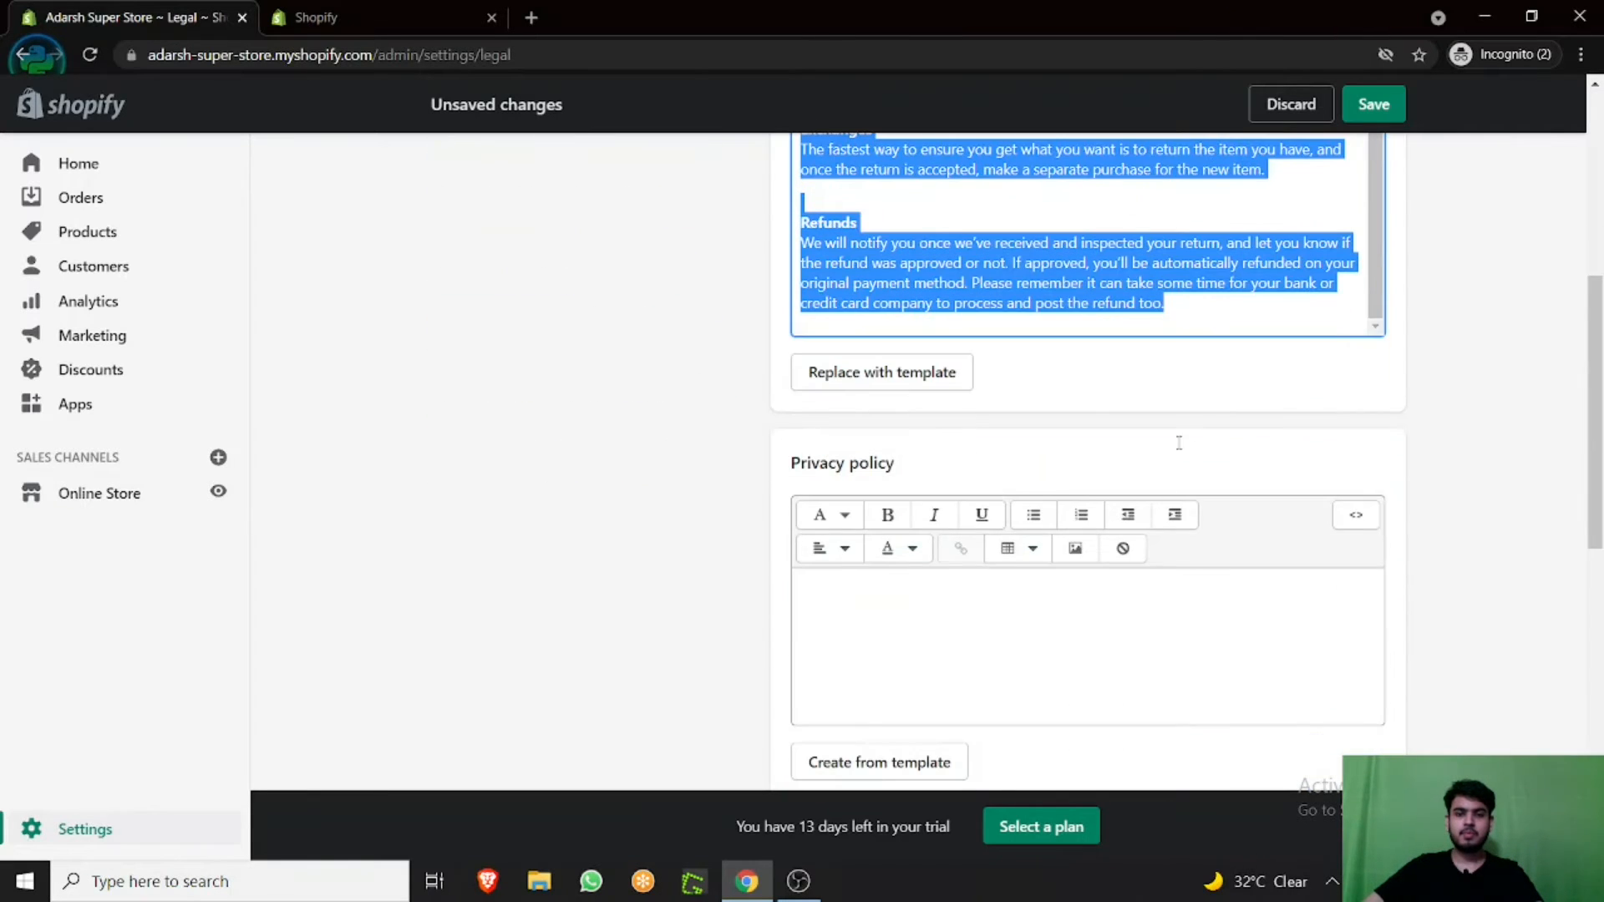
right_click(1131, 299)
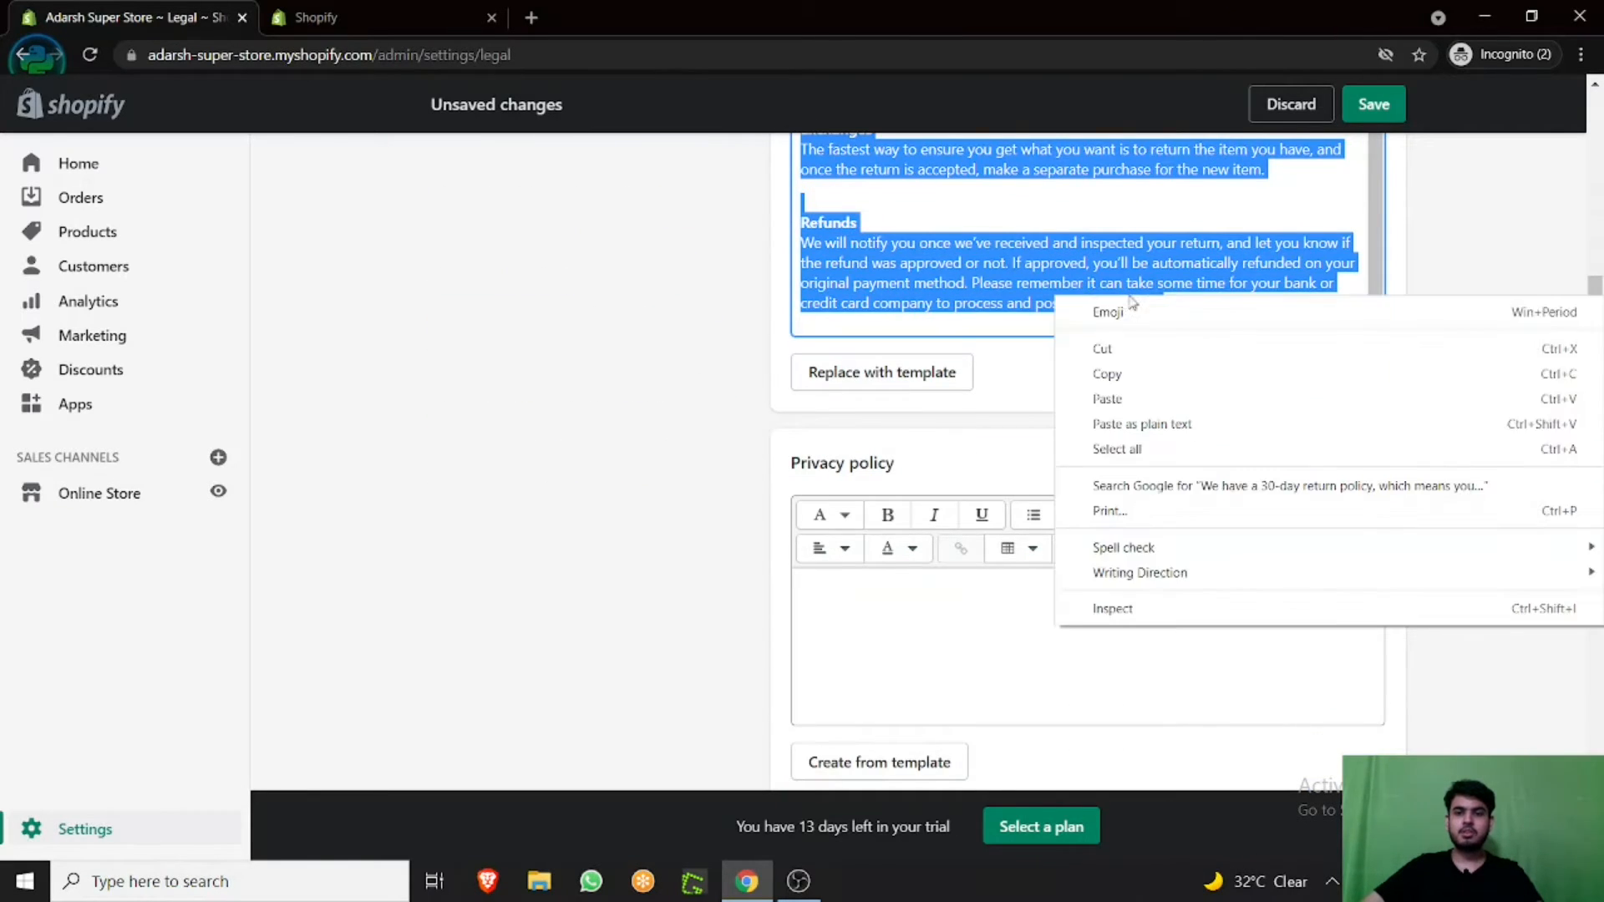
click(1145, 374)
- Switch to the online store's Pages list and add a new page titled "Refund Policy"
click(359, 8)
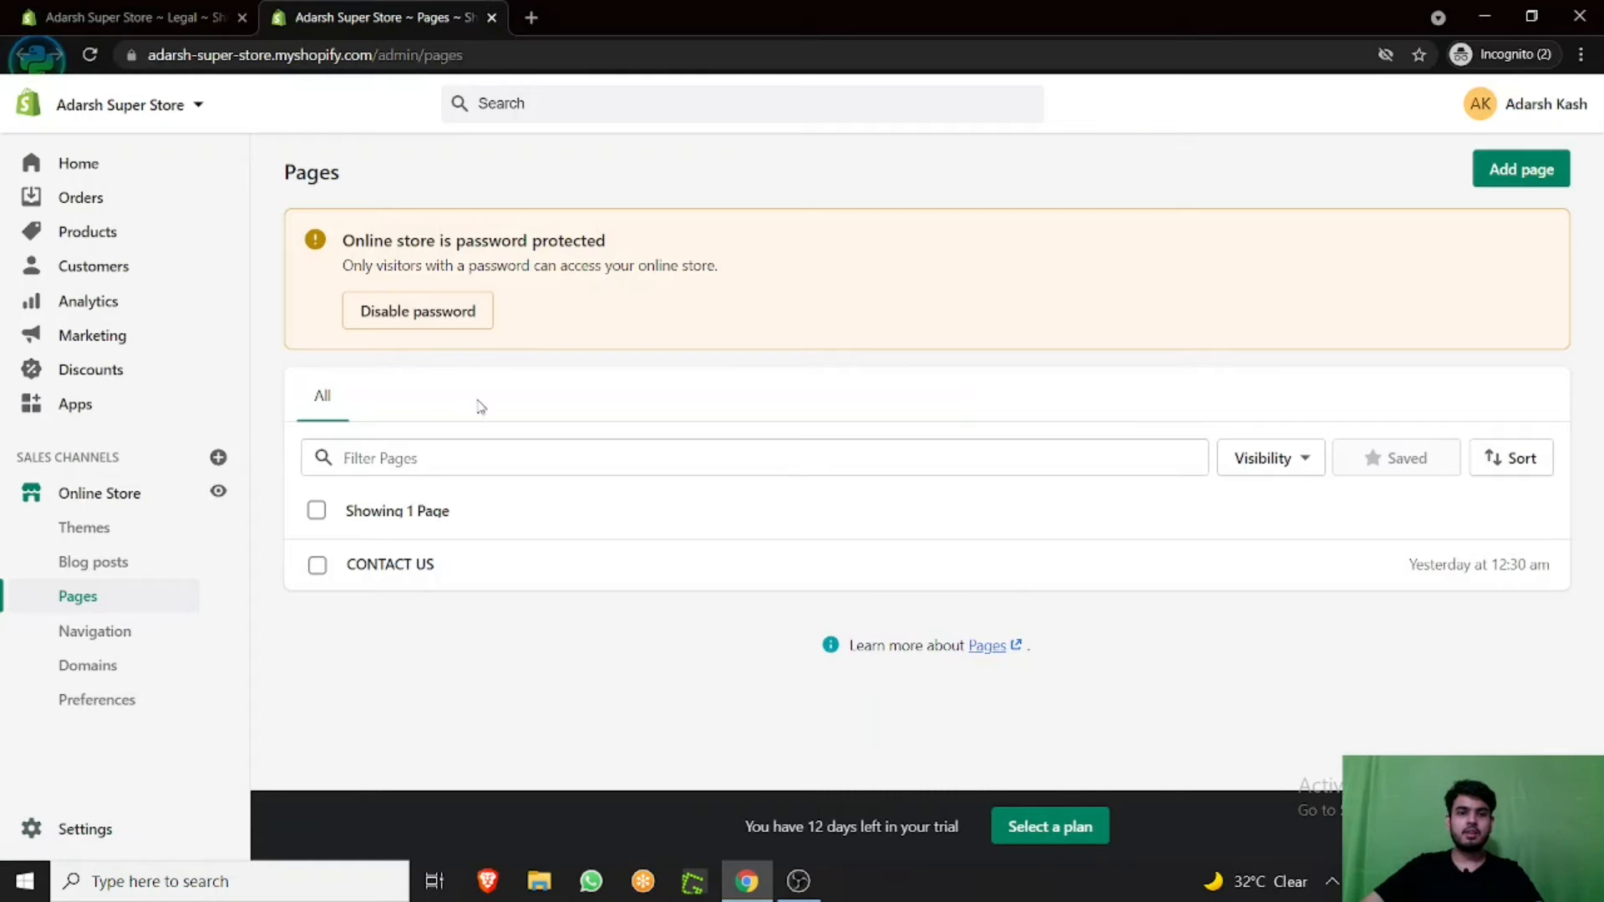
click(1539, 173)
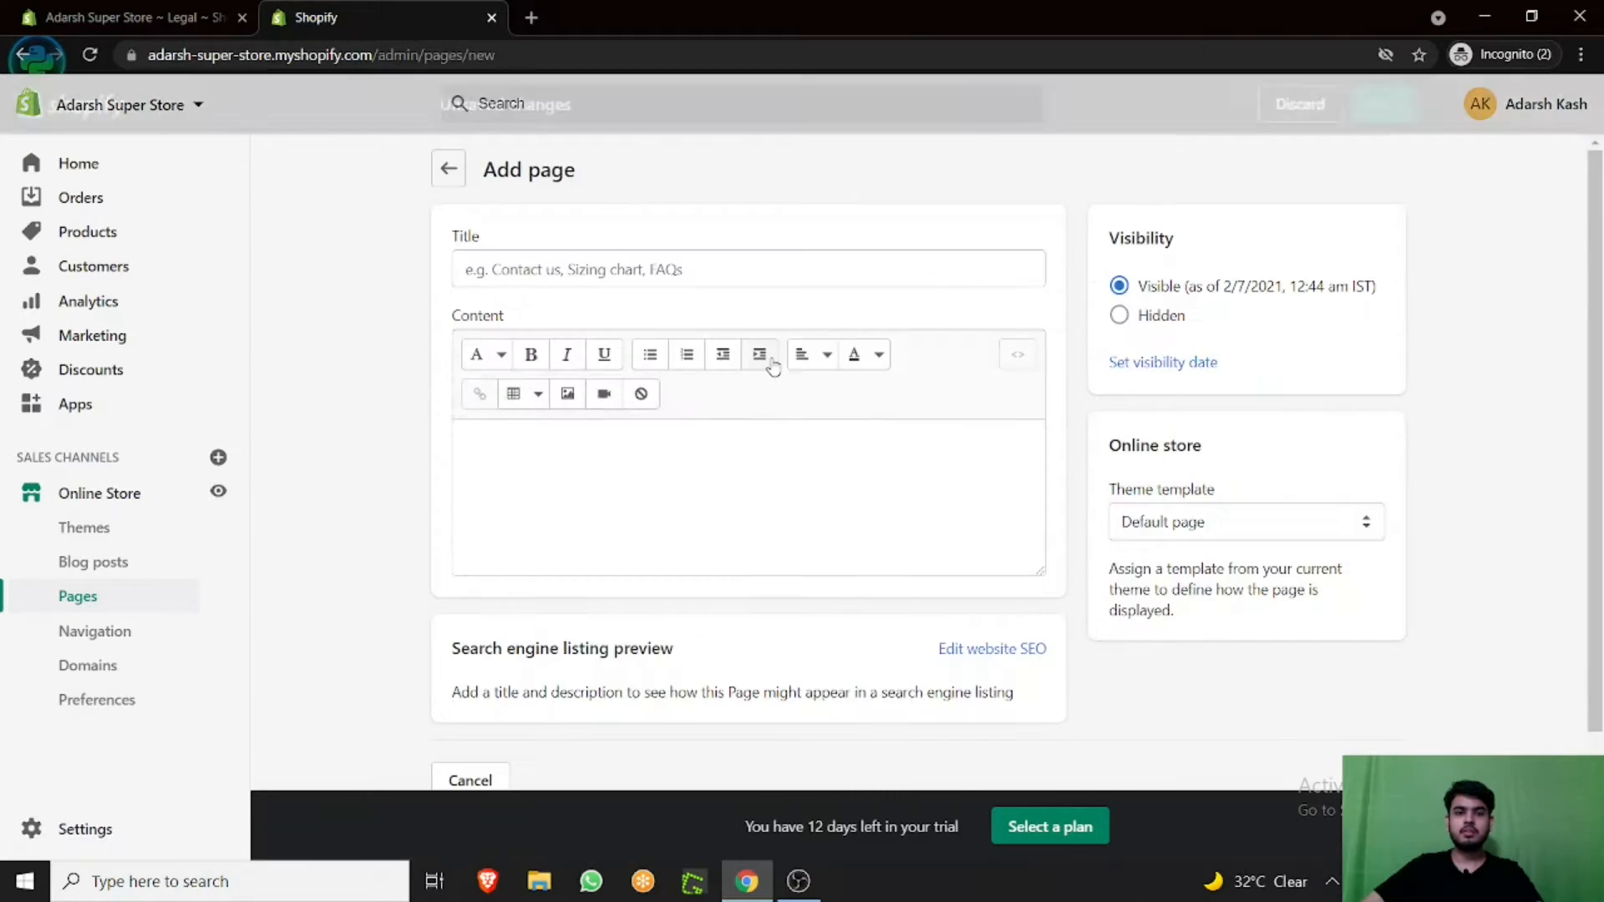
click(622, 269)
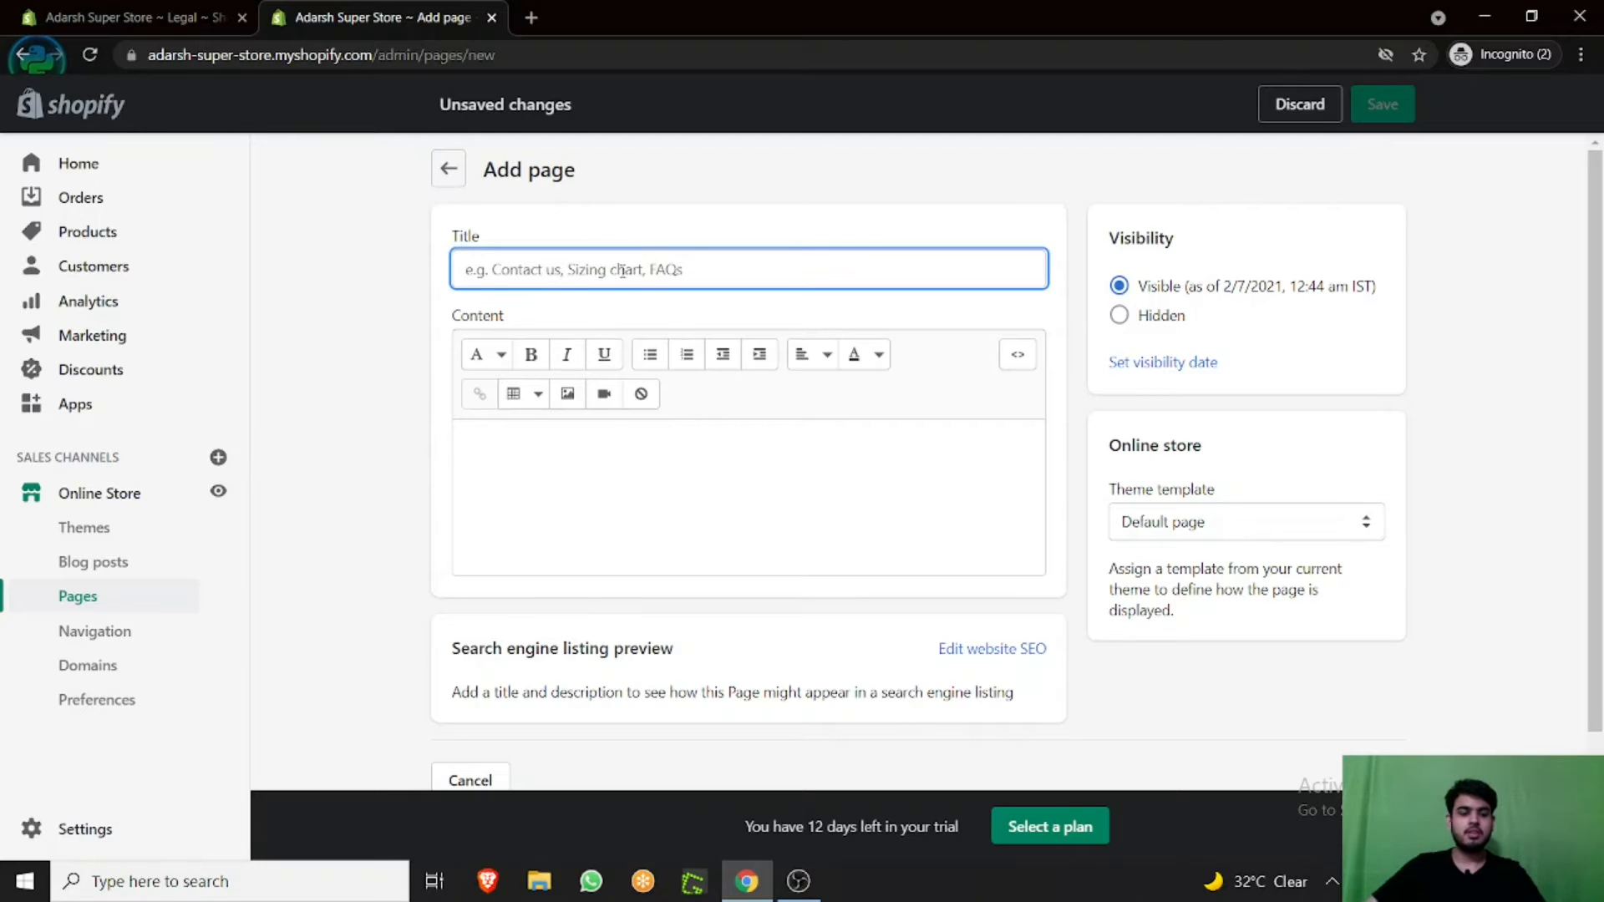
text(Refund Policy)
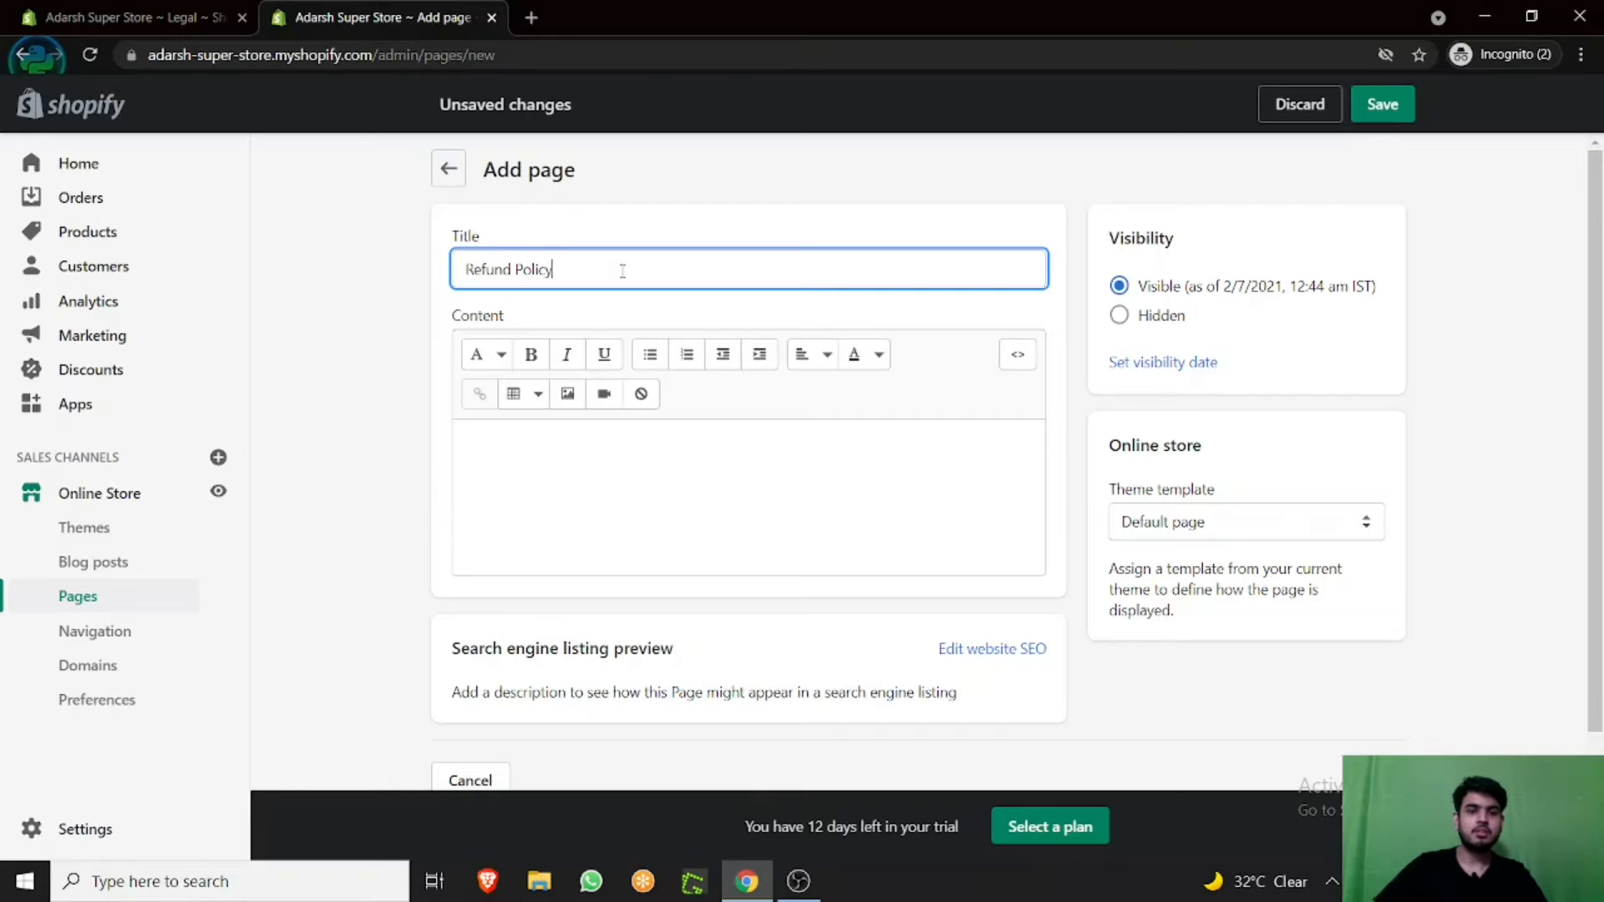
- Paste the copied refund policy text into the page content, check the search engine listing preview, and save the page
click(573, 448)
right_click(573, 448)
click(626, 619)
scroll(372, 388, down, 5)
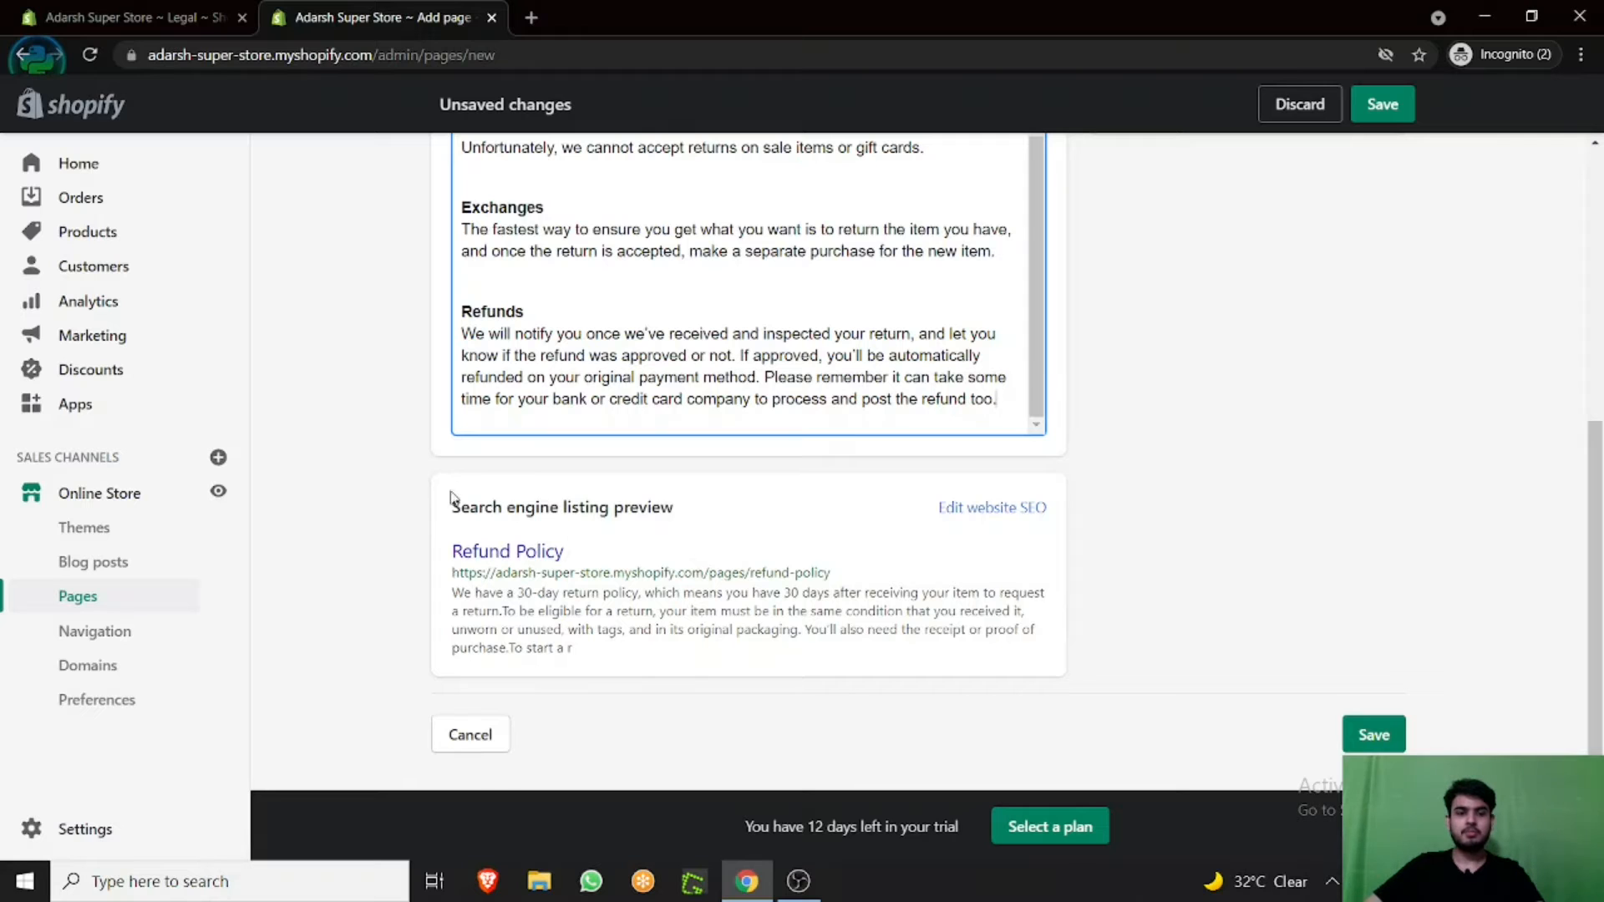
drag(452, 507, 567, 496)
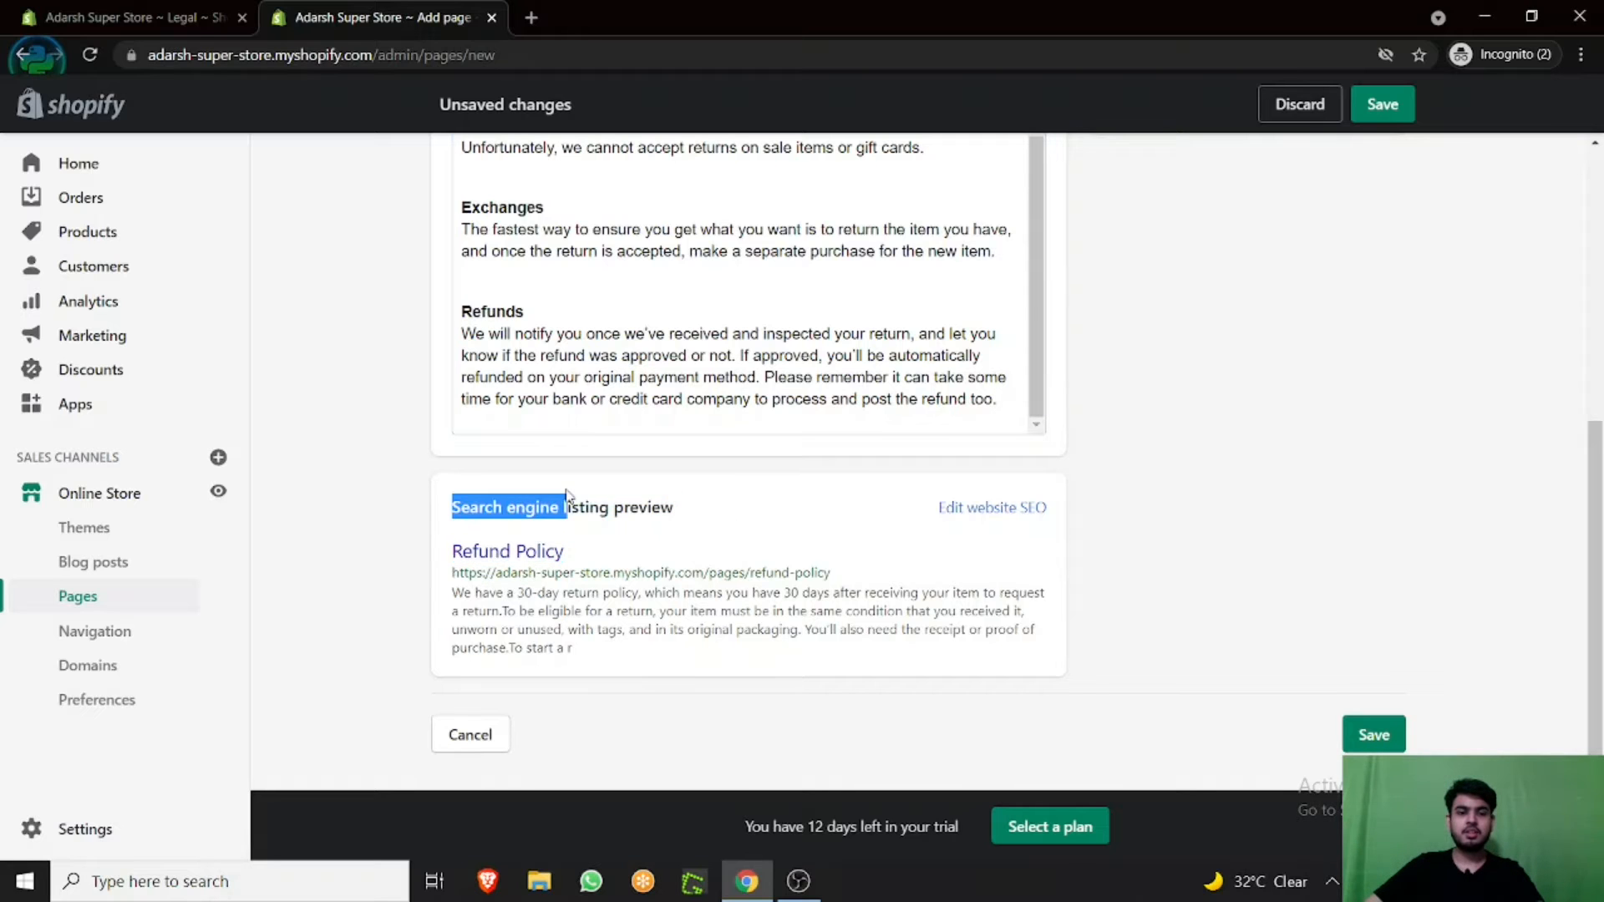
click(387, 536)
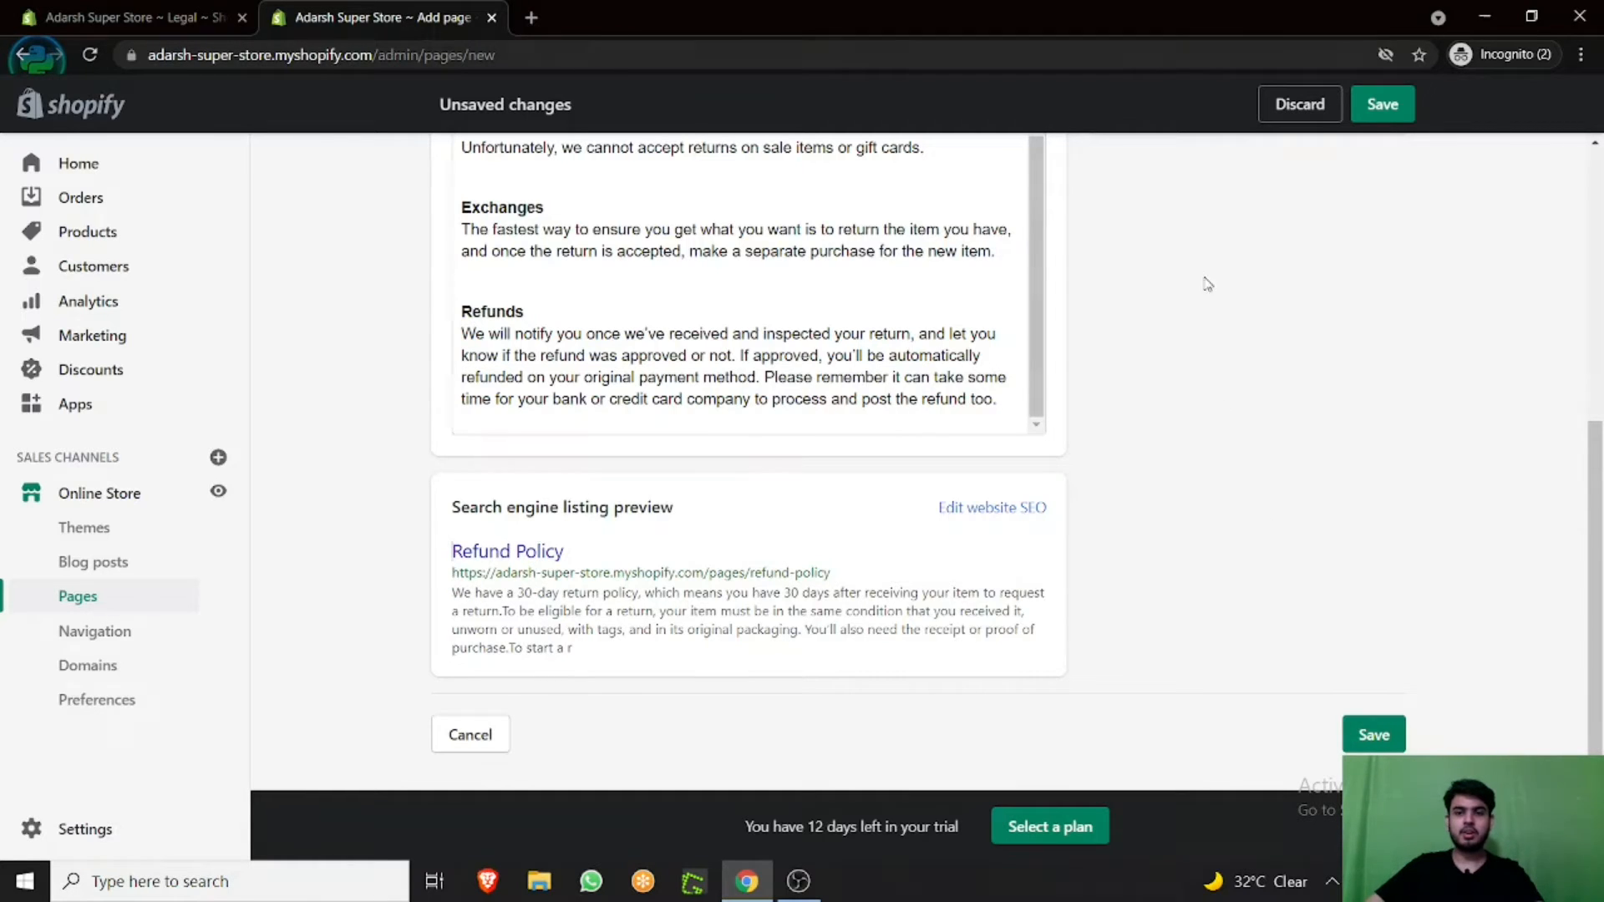
click(1388, 106)
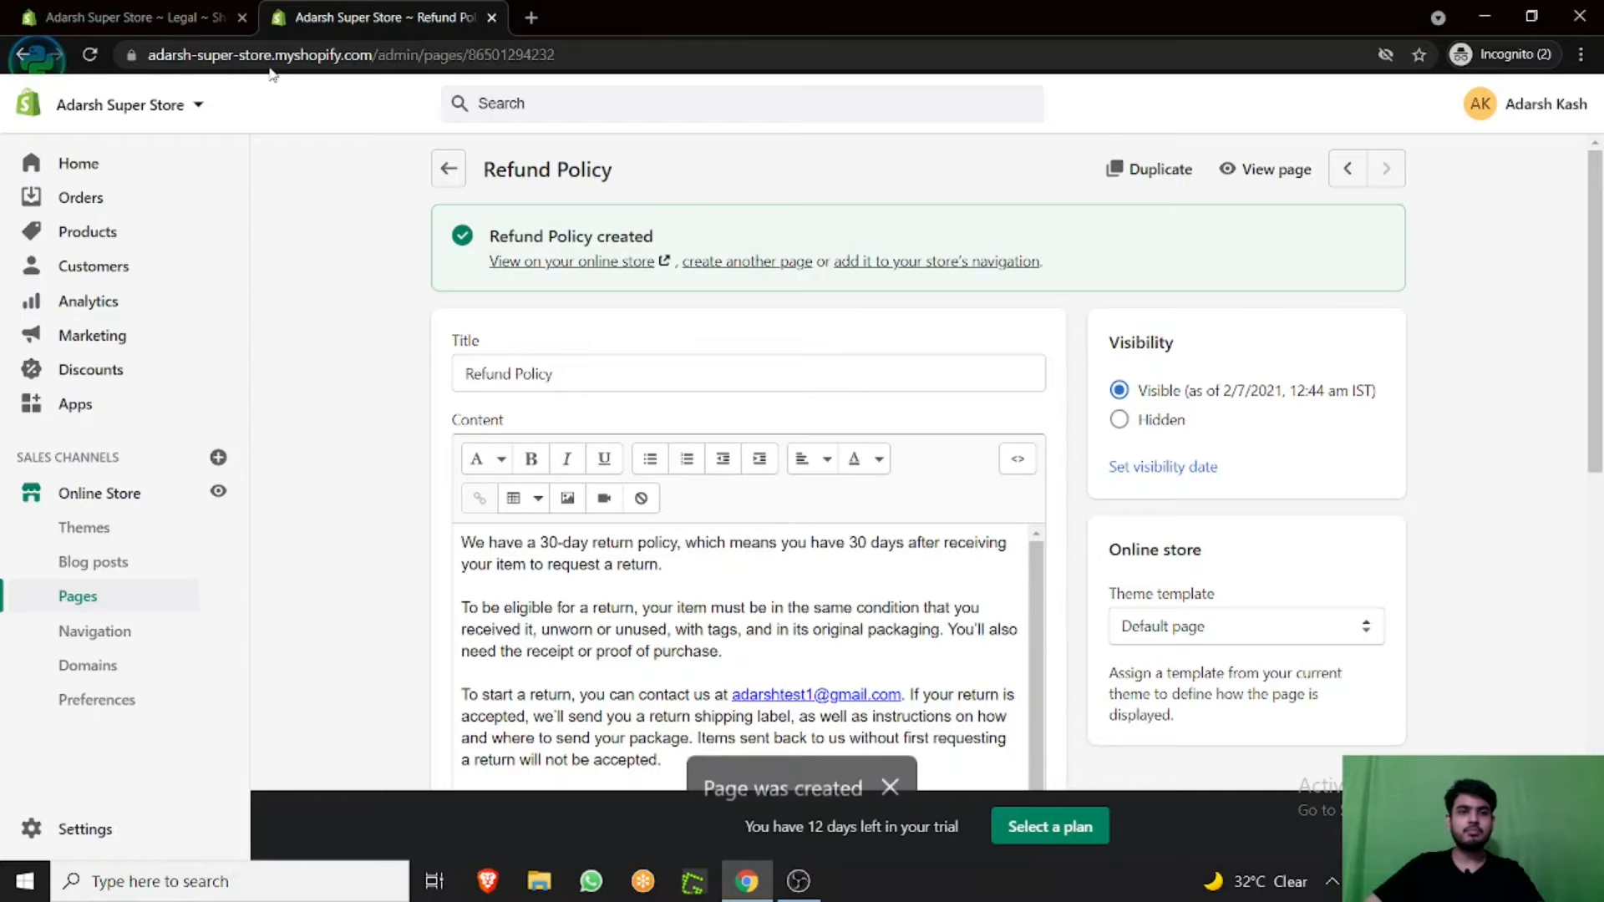
- Return to the Pages list and add another page titled "Privacy Policy"
click(77, 597)
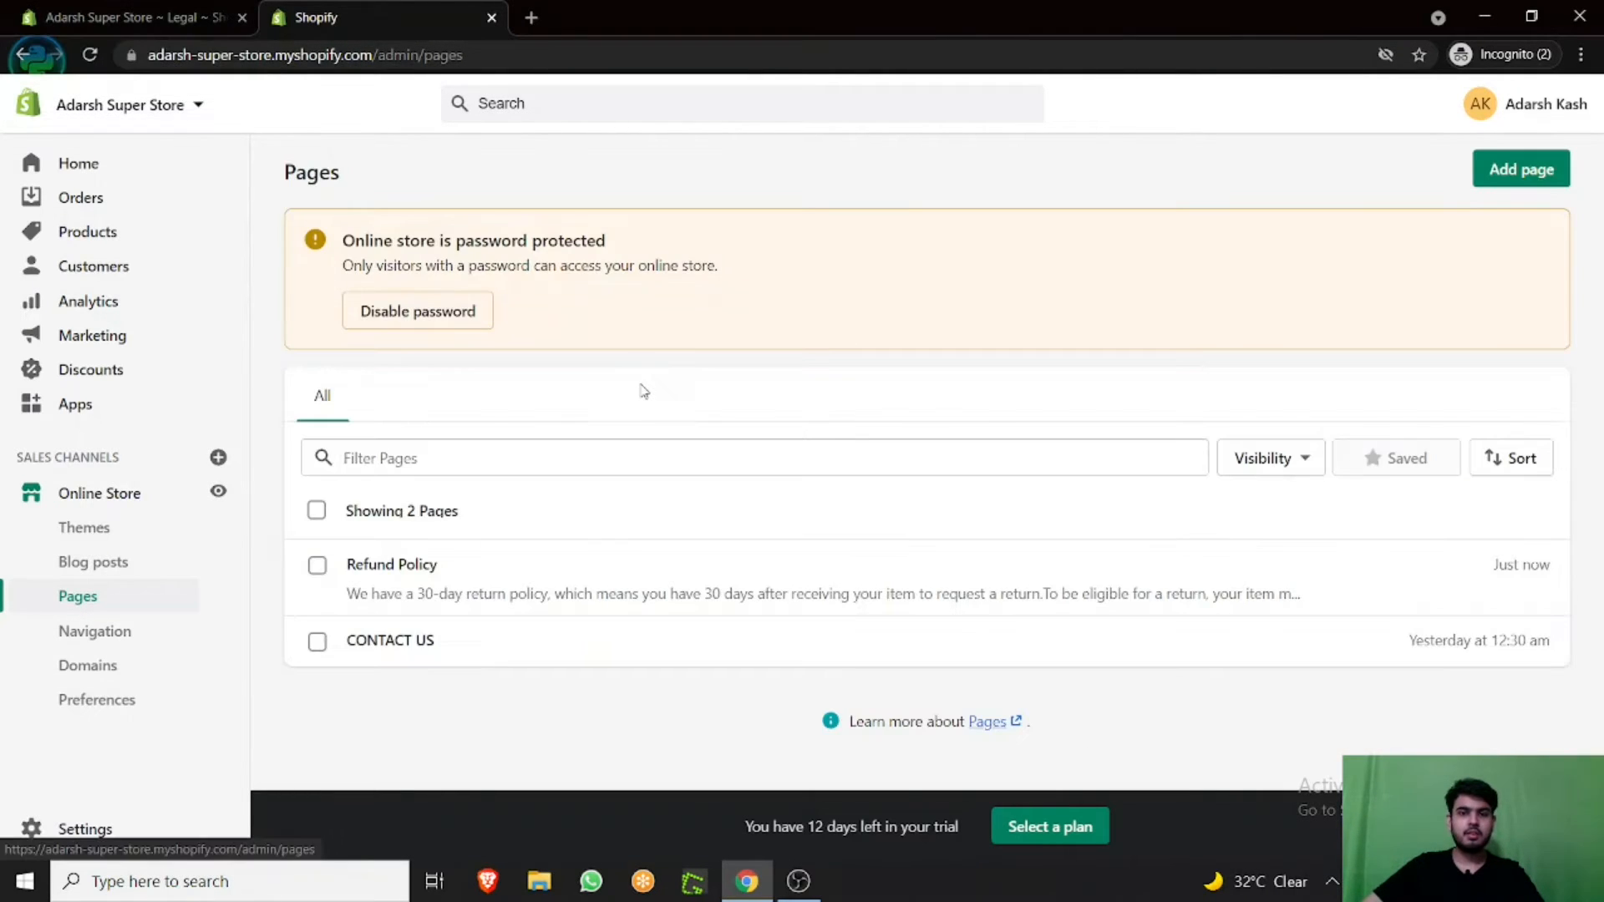
click(1530, 173)
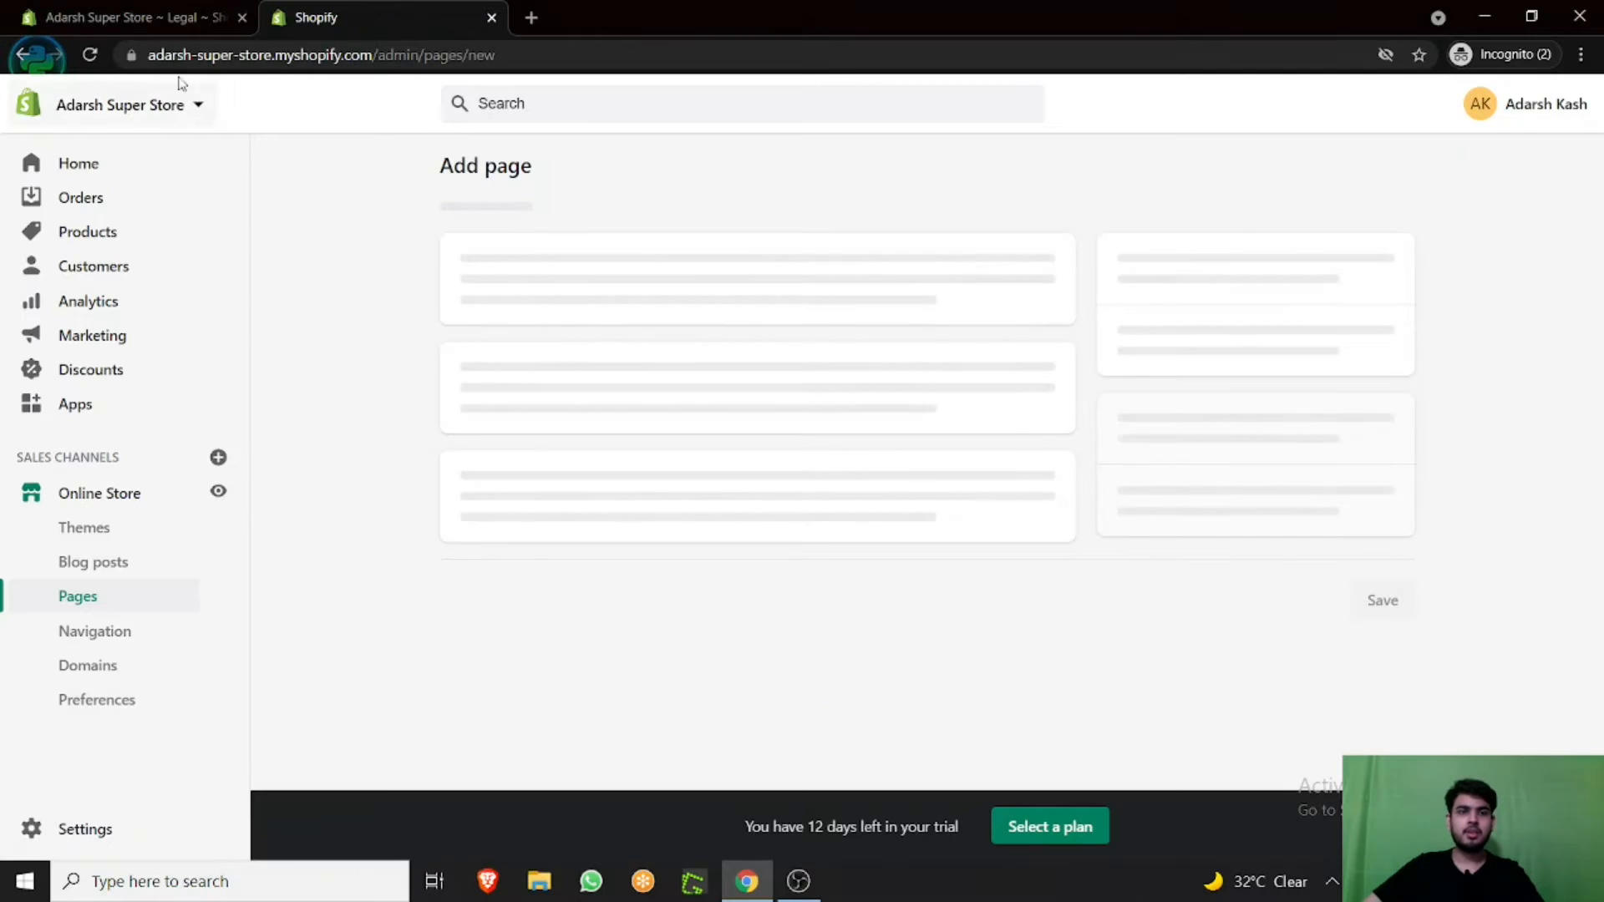
click(671, 269)
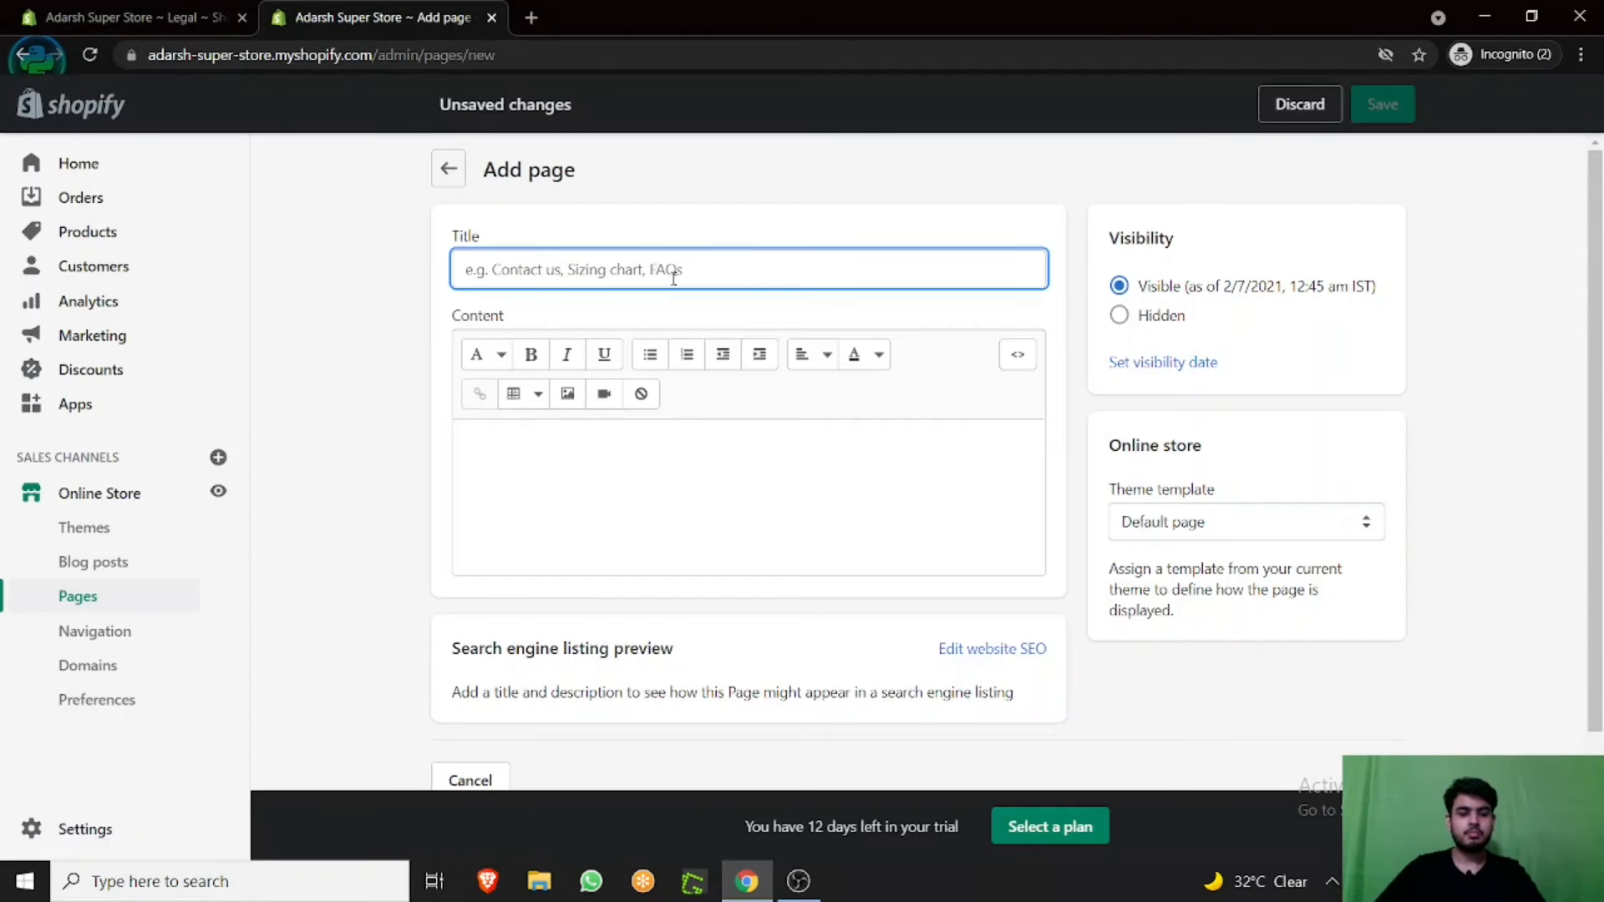
text(Pr)
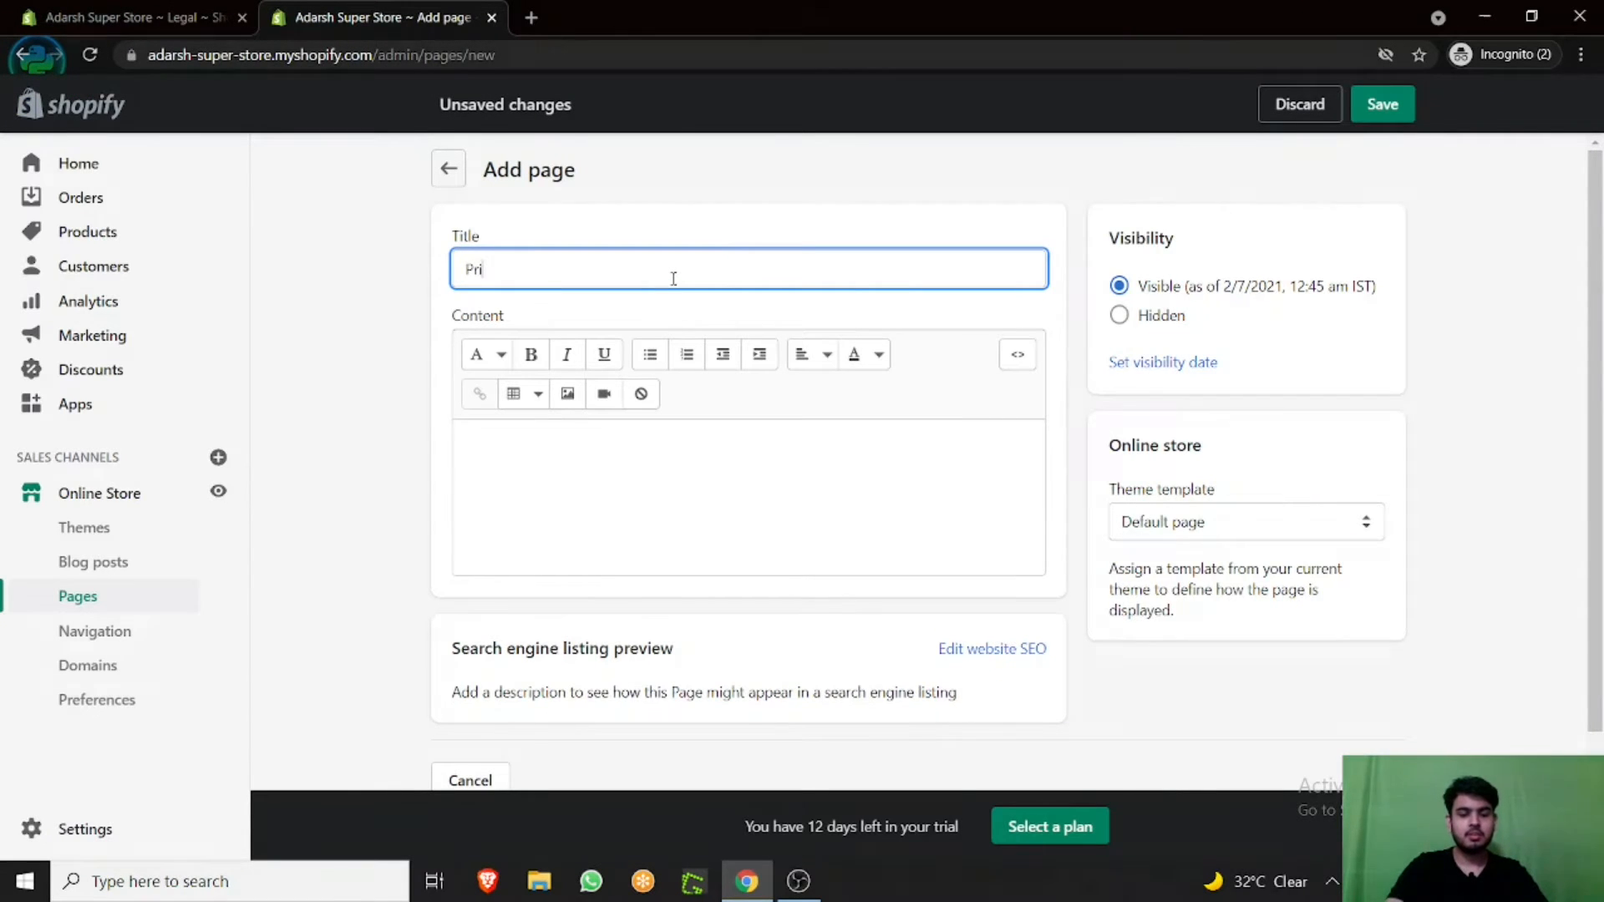
text(ivacy )
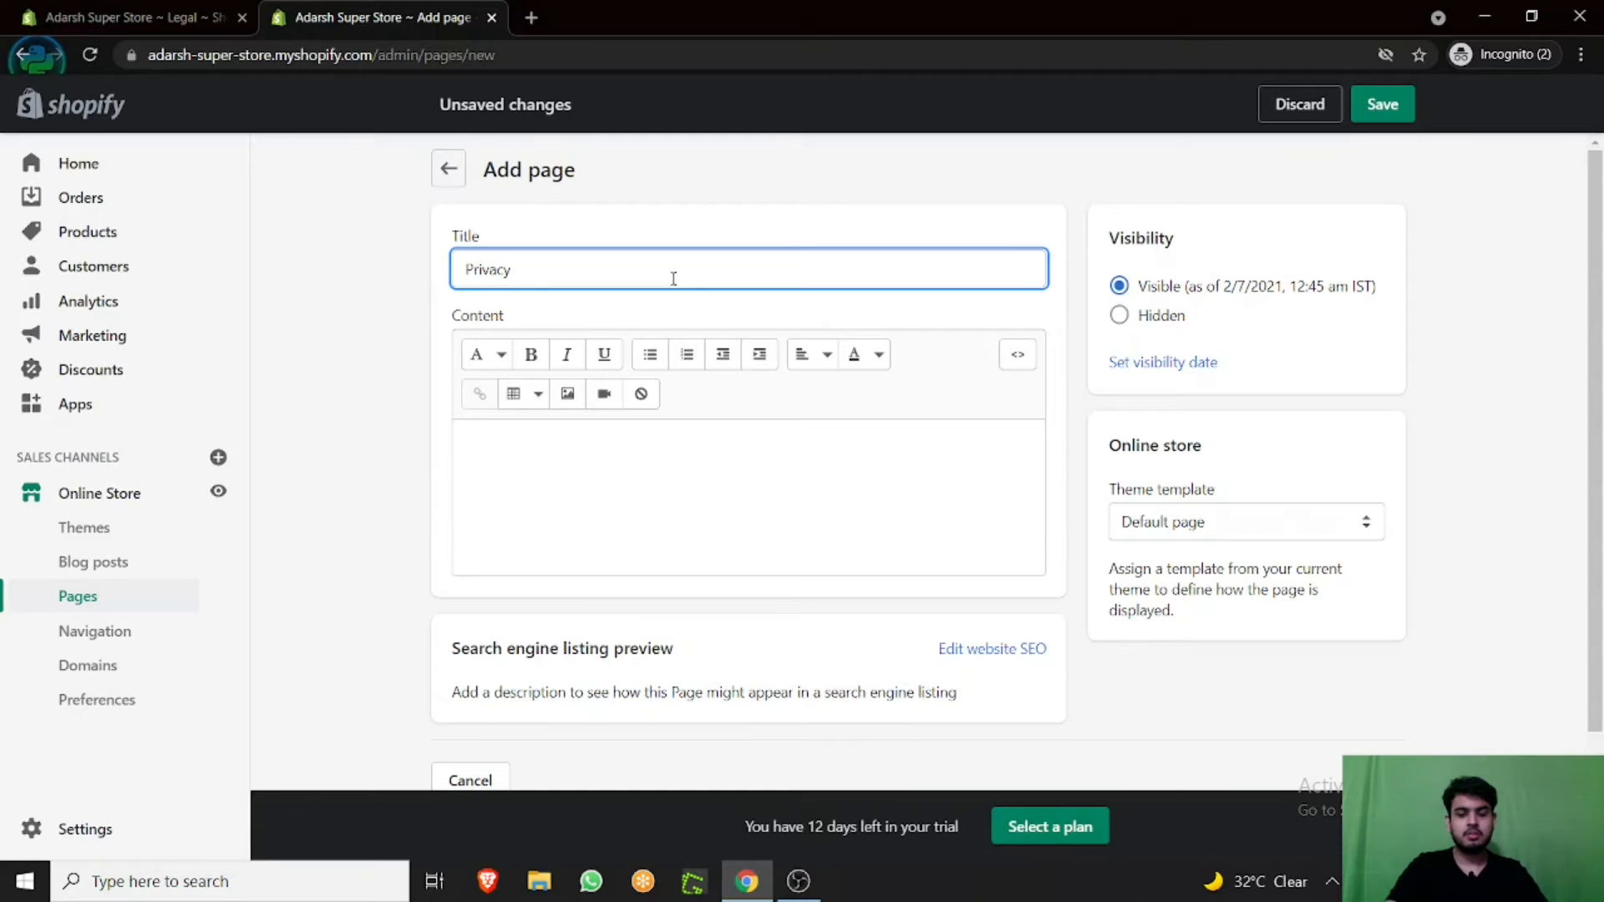
text(Policy)
click(537, 462)
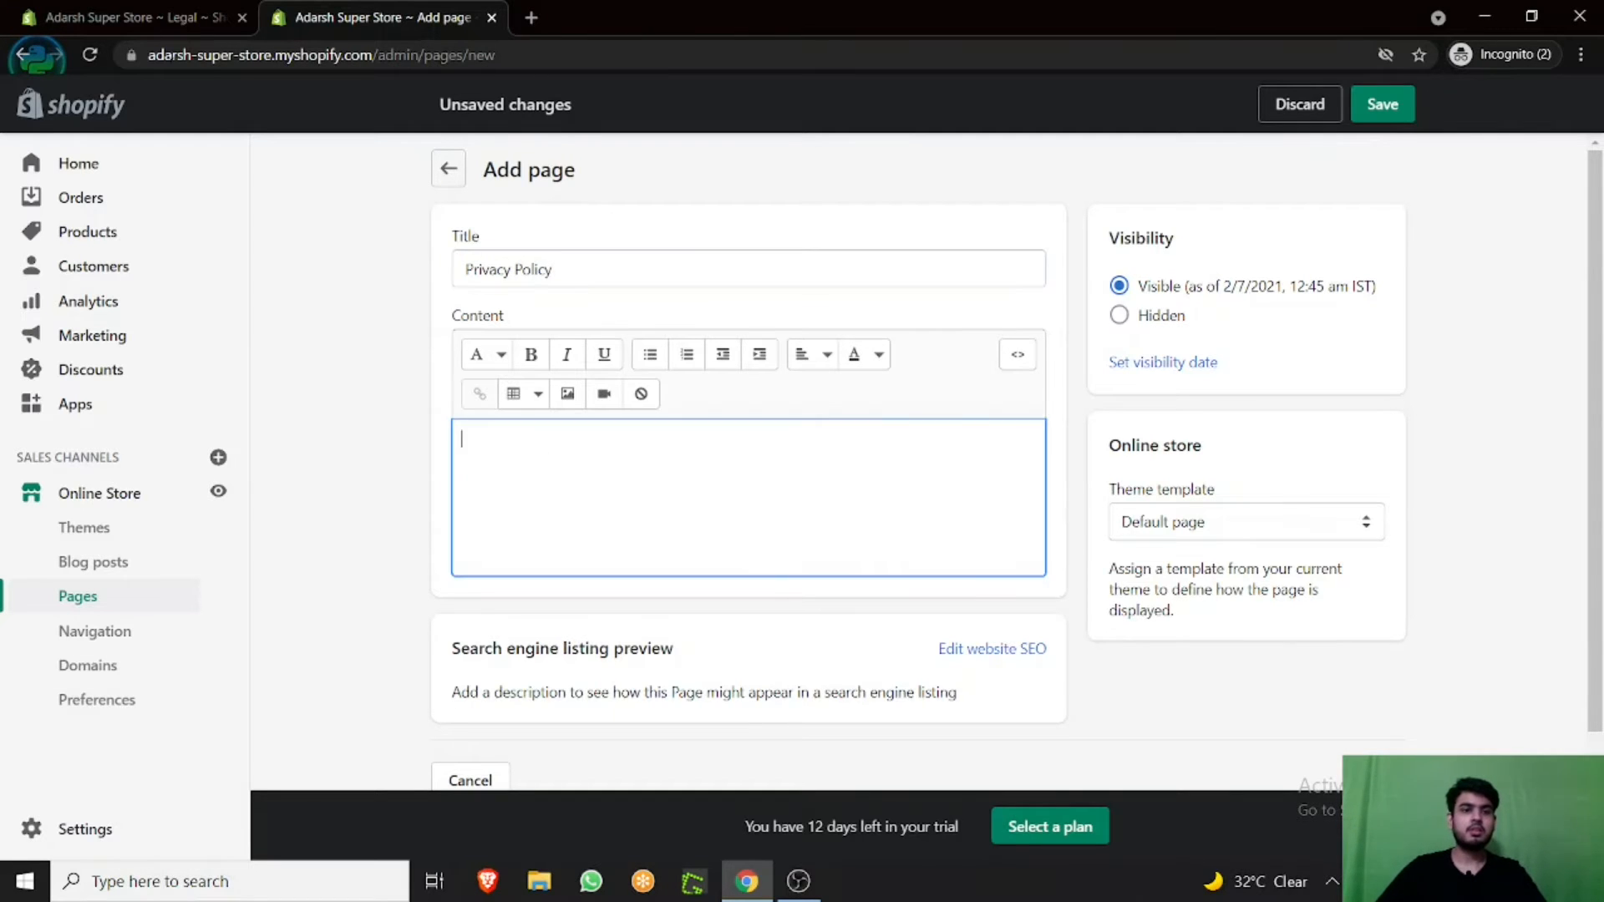
- Create the privacy policy from the template in the store's legal settings and copy its entire text
key(ctrl+Tab)
scroll(723, 455, down, 4)
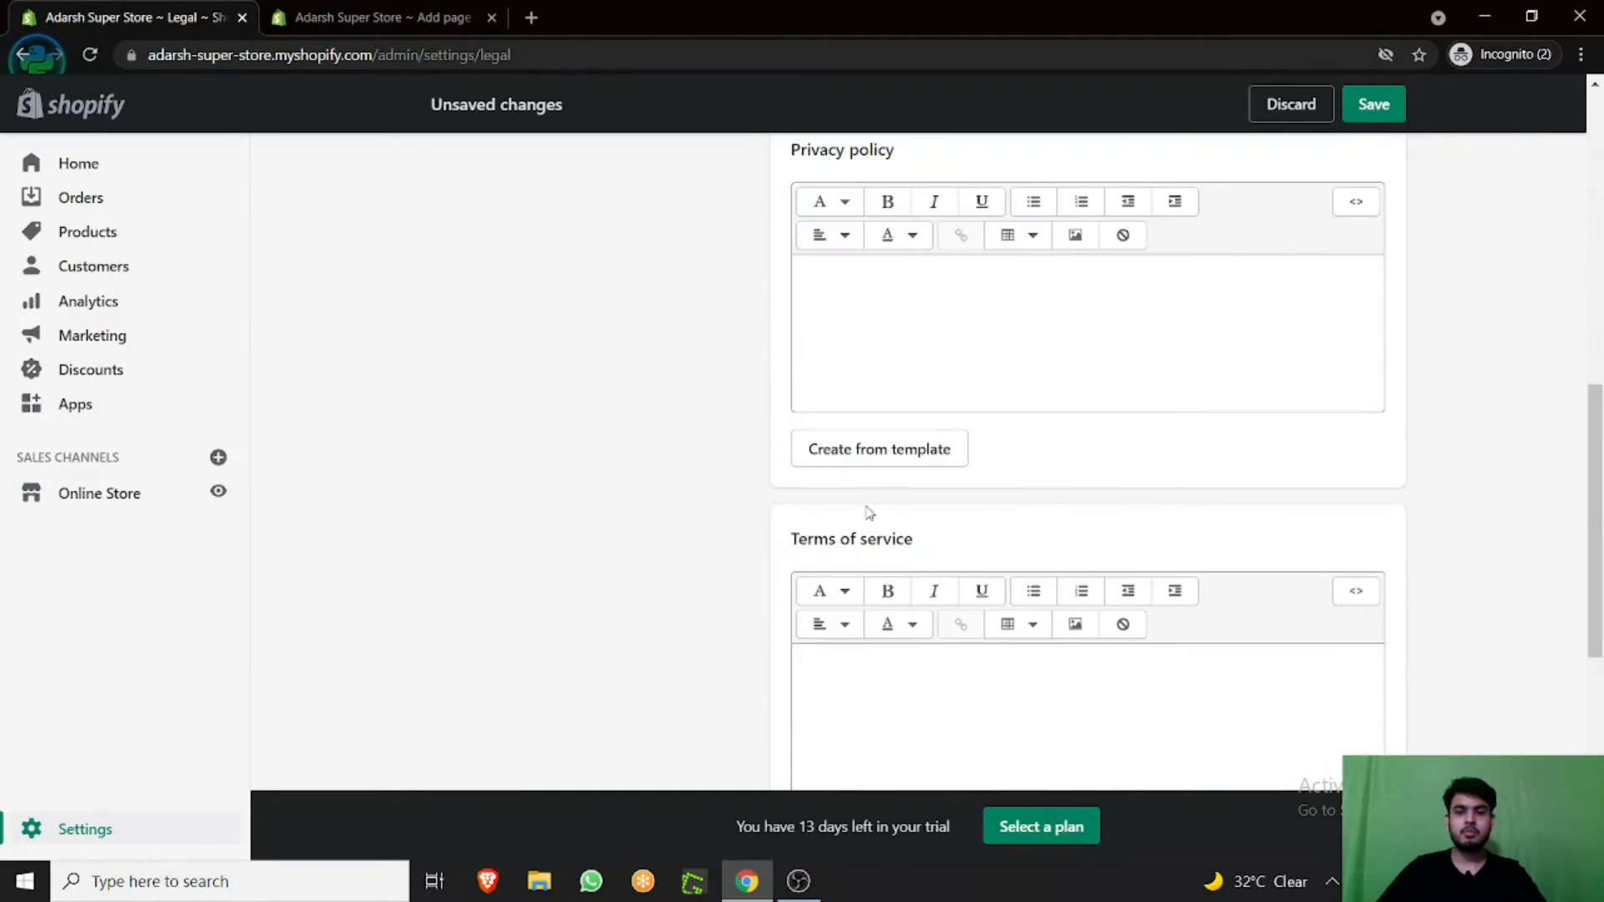
click(881, 455)
scroll(783, 311, up, 9)
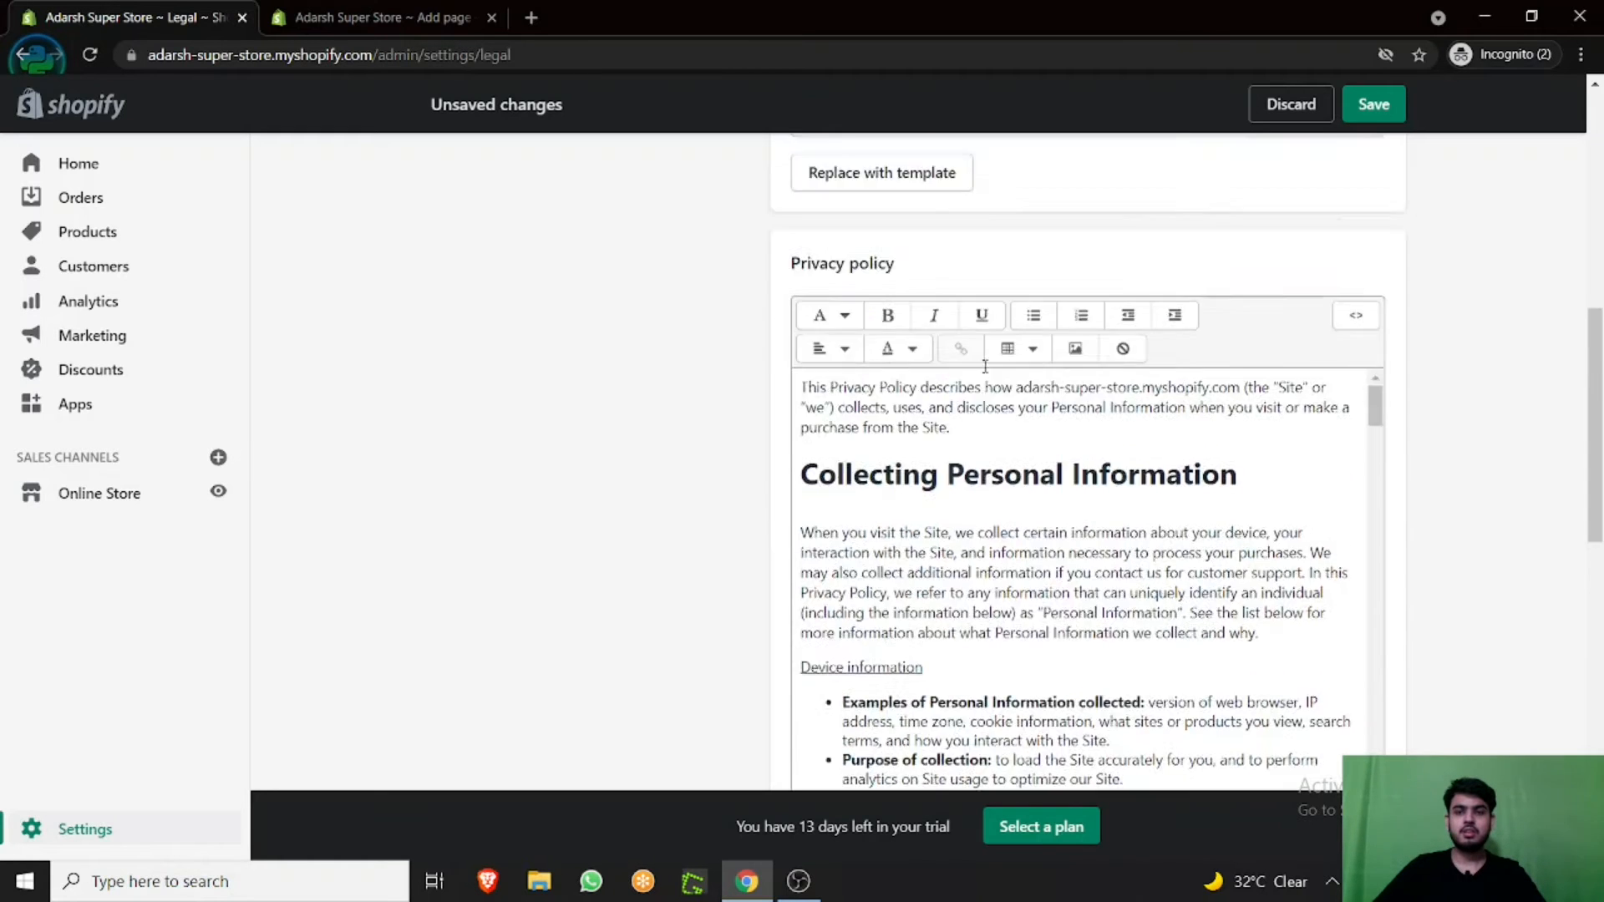
scroll(584, 474, down, 5)
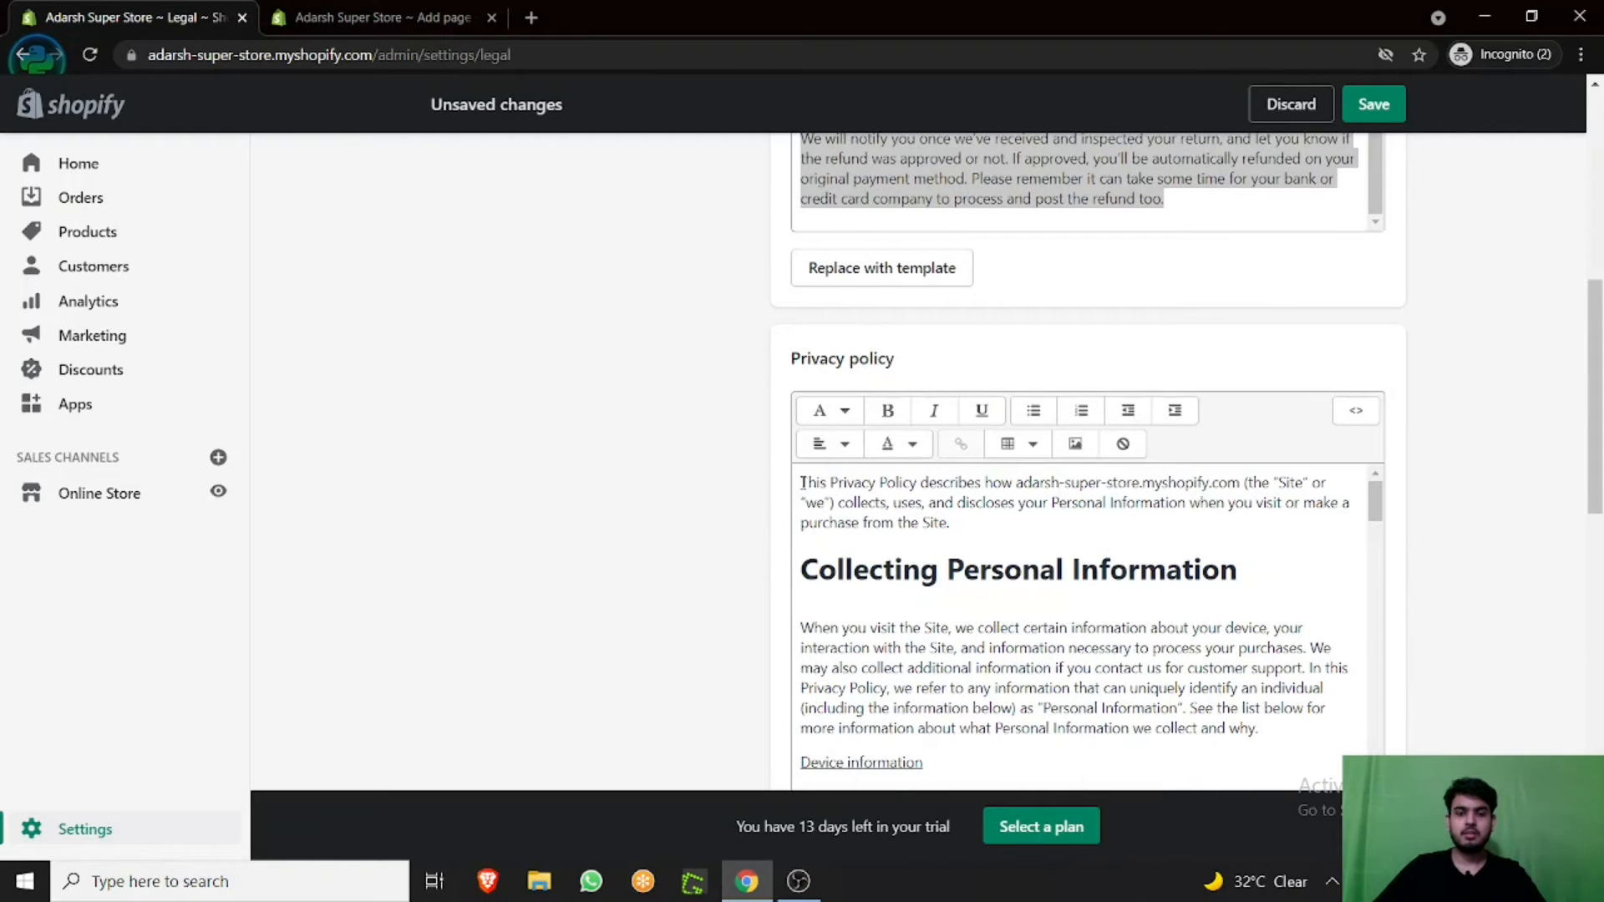
drag(801, 482, 1220, 754)
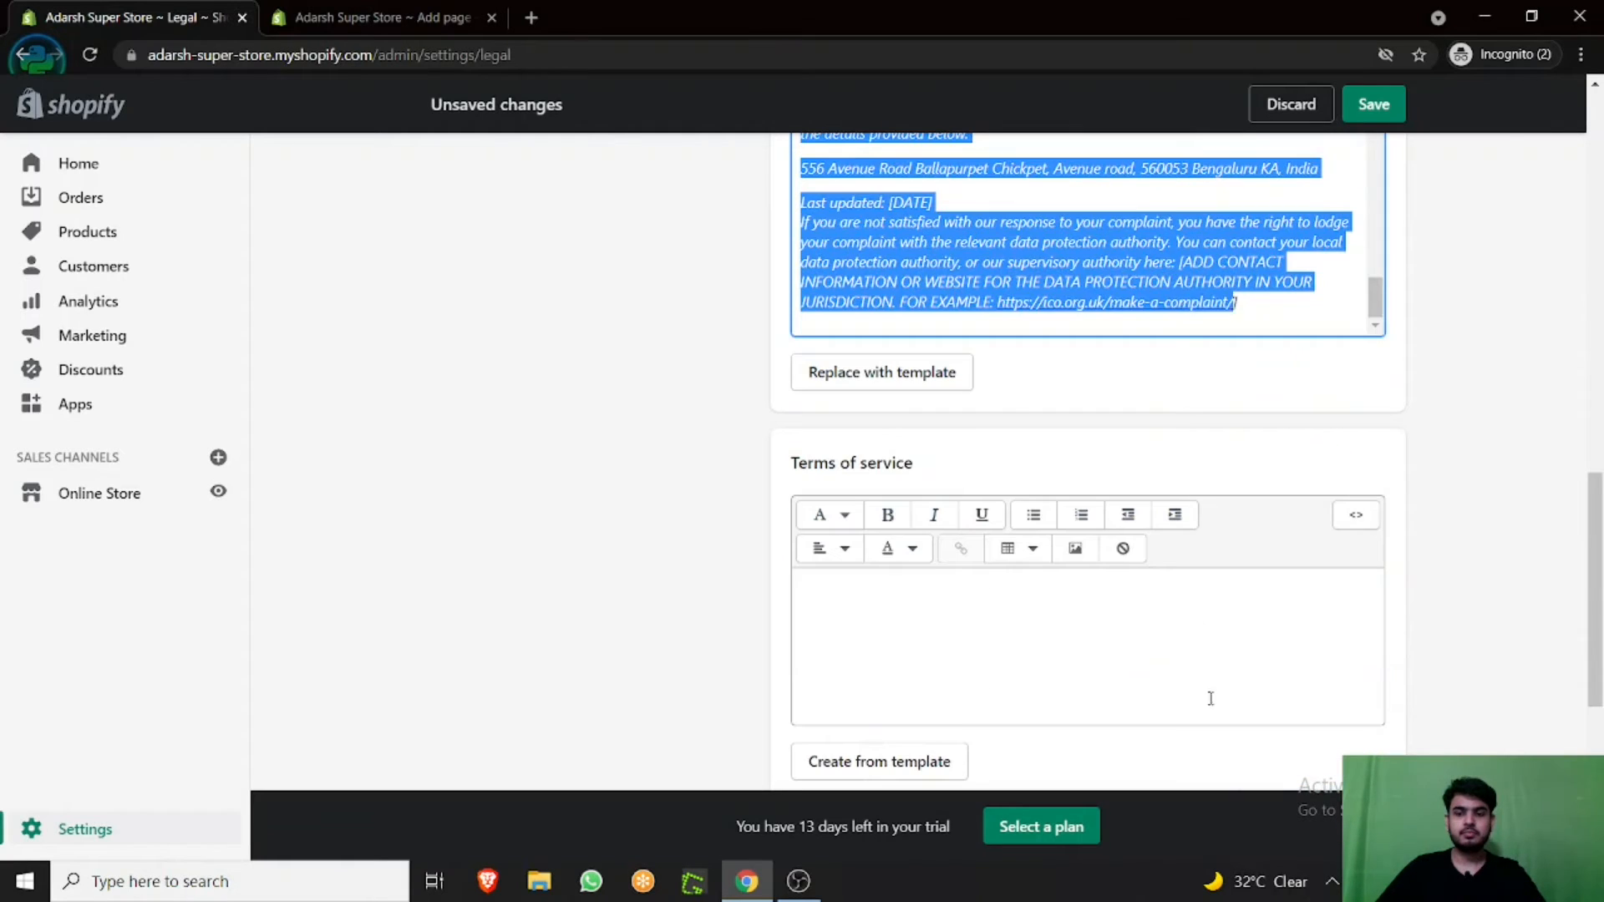
right_click(1091, 261)
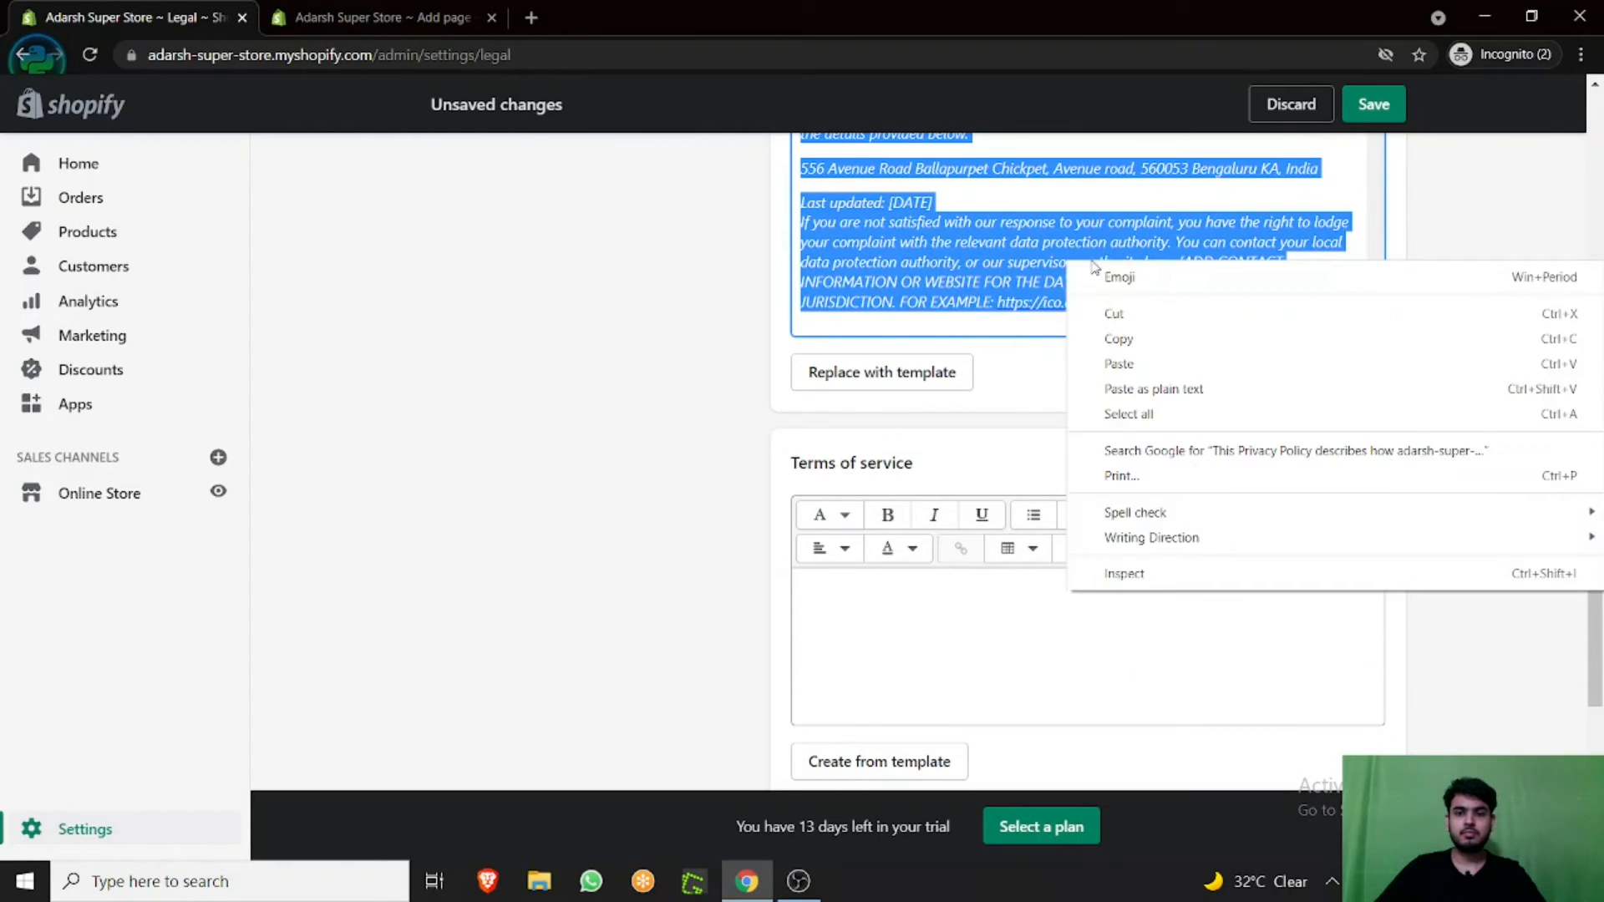
click(1113, 337)
- Paste the copied privacy policy into the content of the Privacy Policy page and save the page
click(352, 11)
right_click(636, 451)
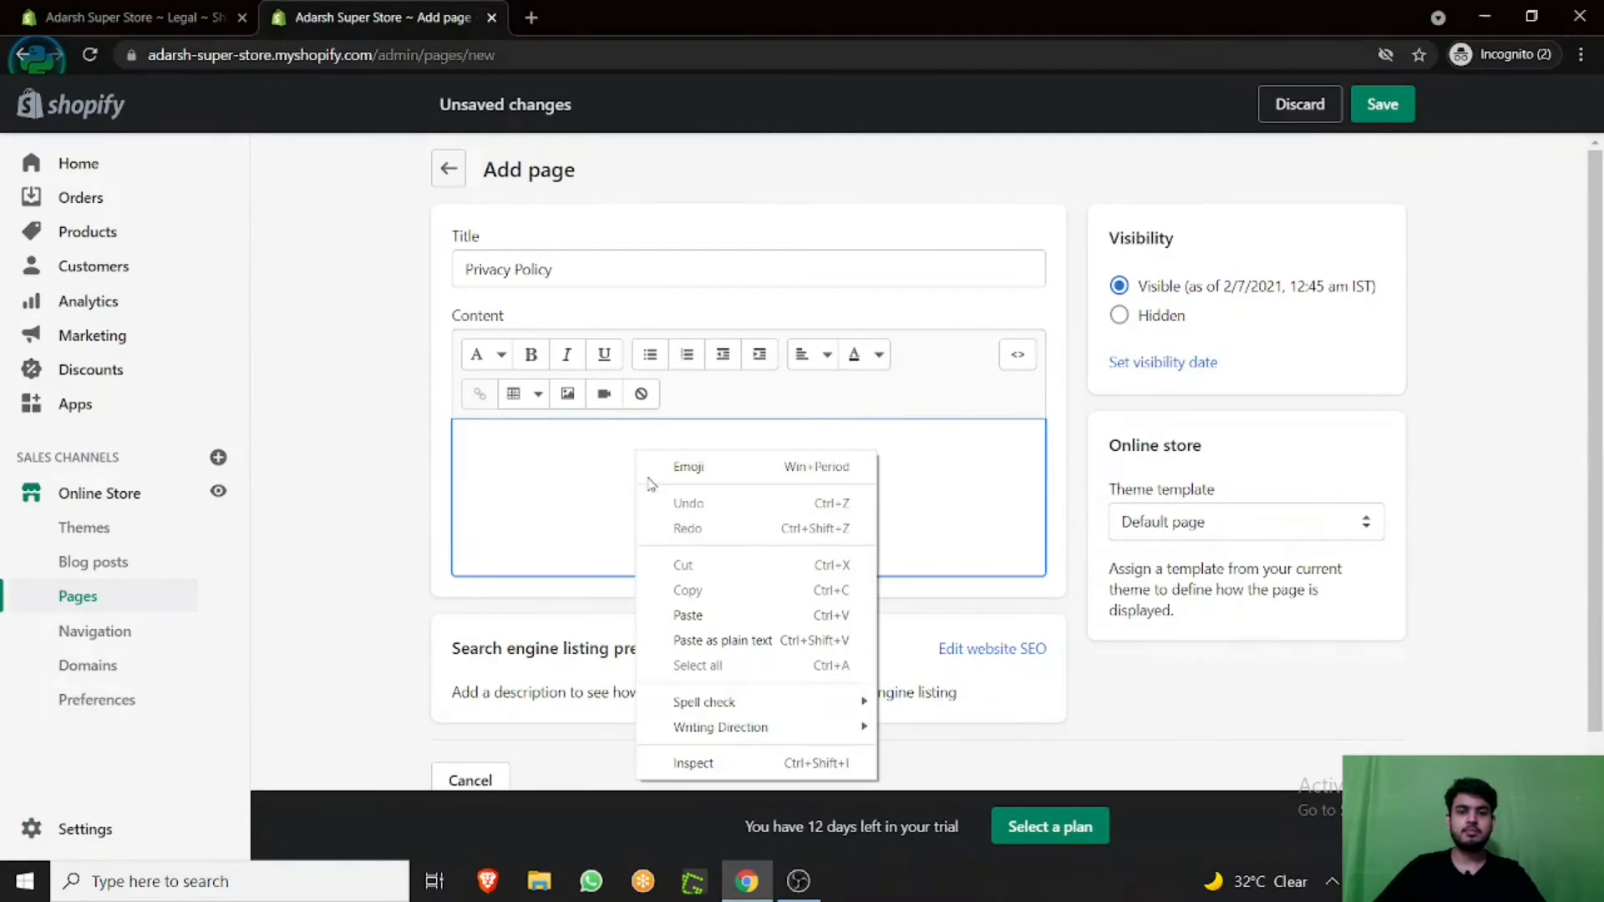
click(676, 611)
scroll(323, 440, down, 6)
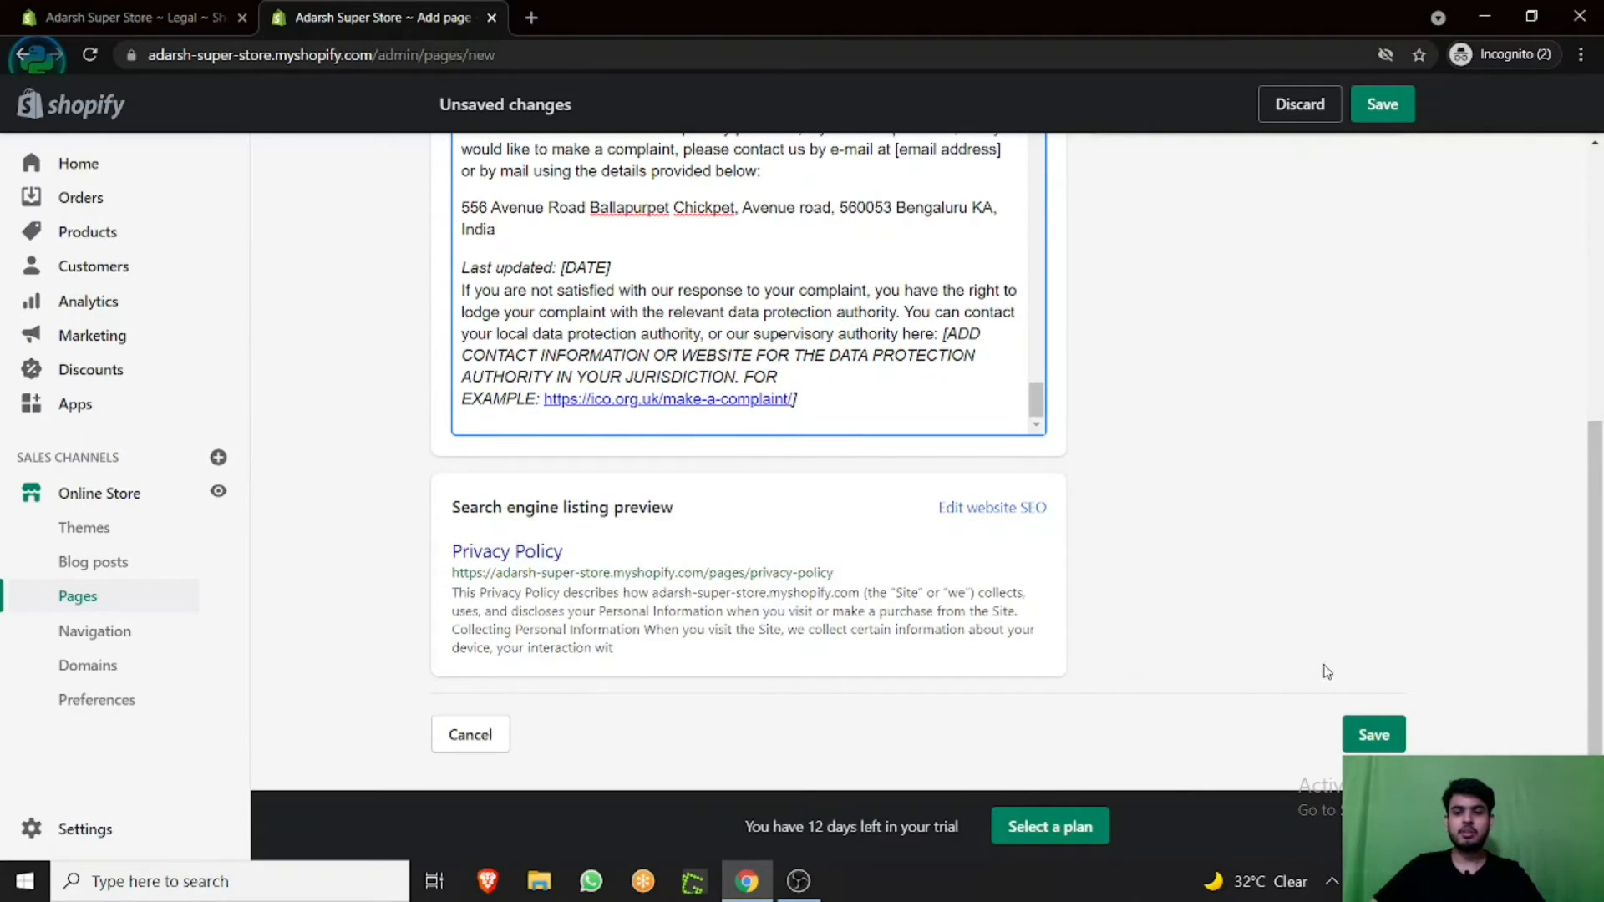
click(1373, 734)
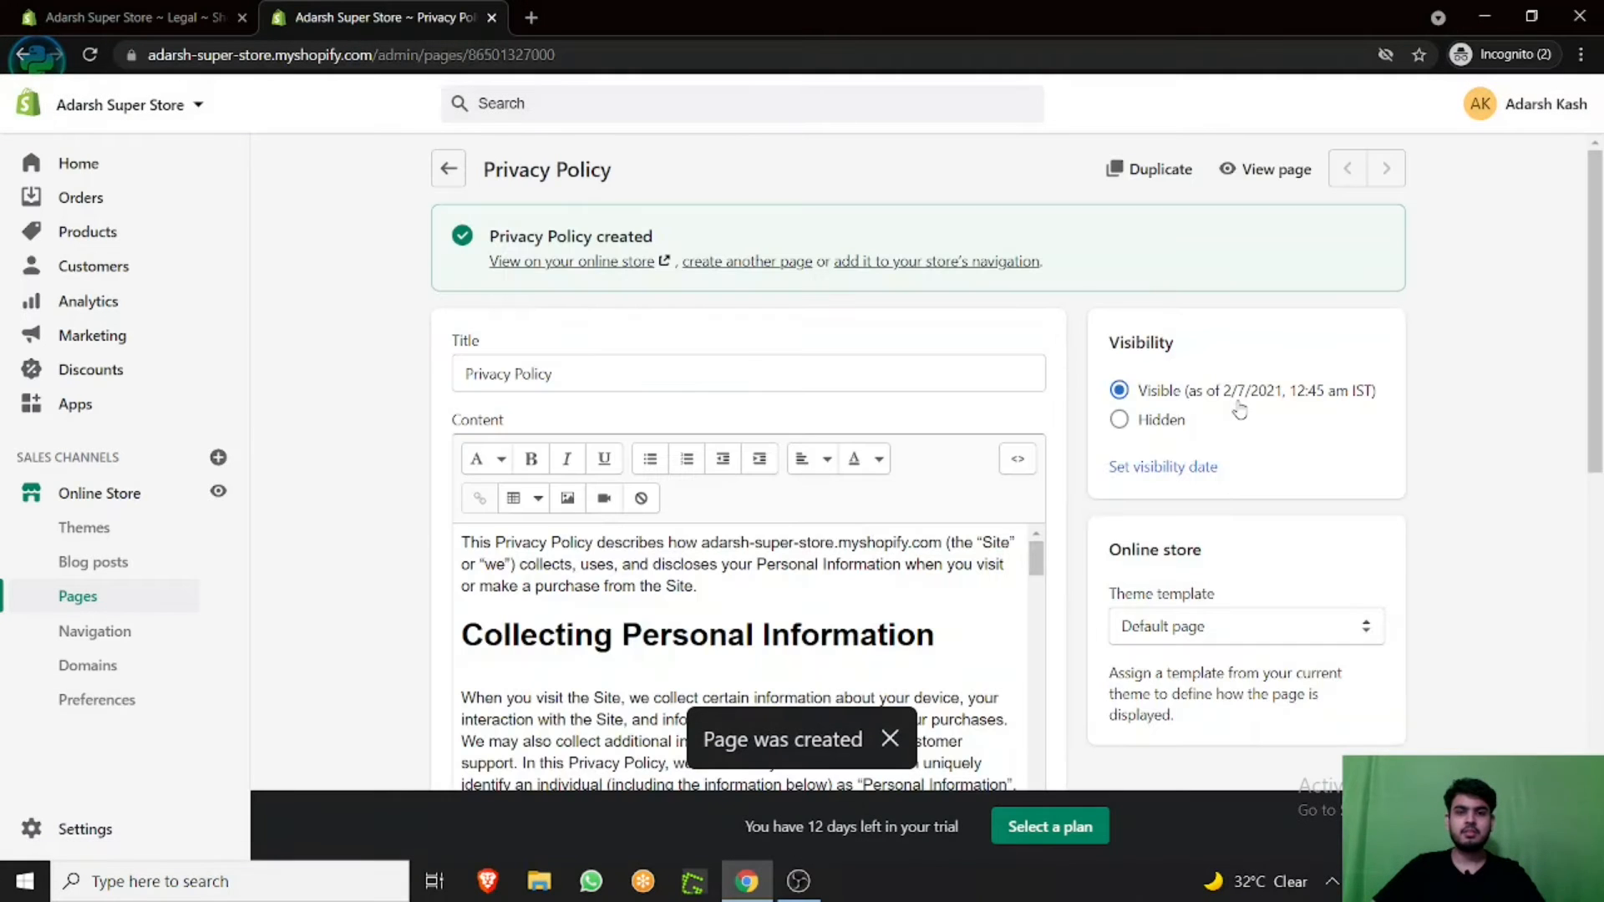
- Add another page and title it "Terms of service", copying the title from the section heading in the legal settings
click(447, 167)
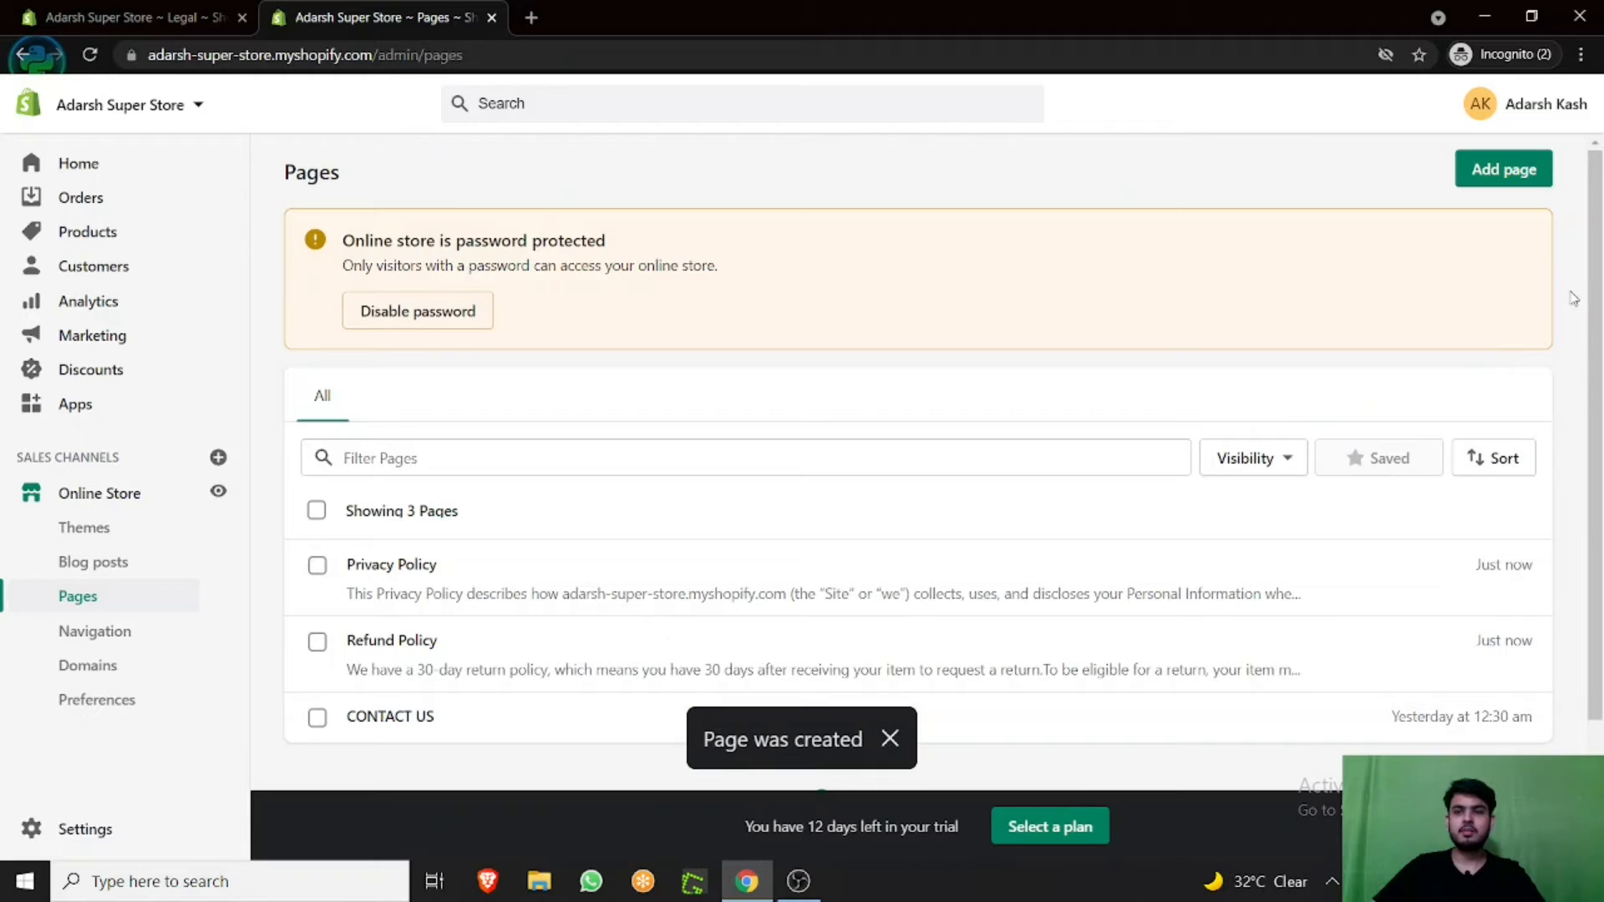
click(1512, 170)
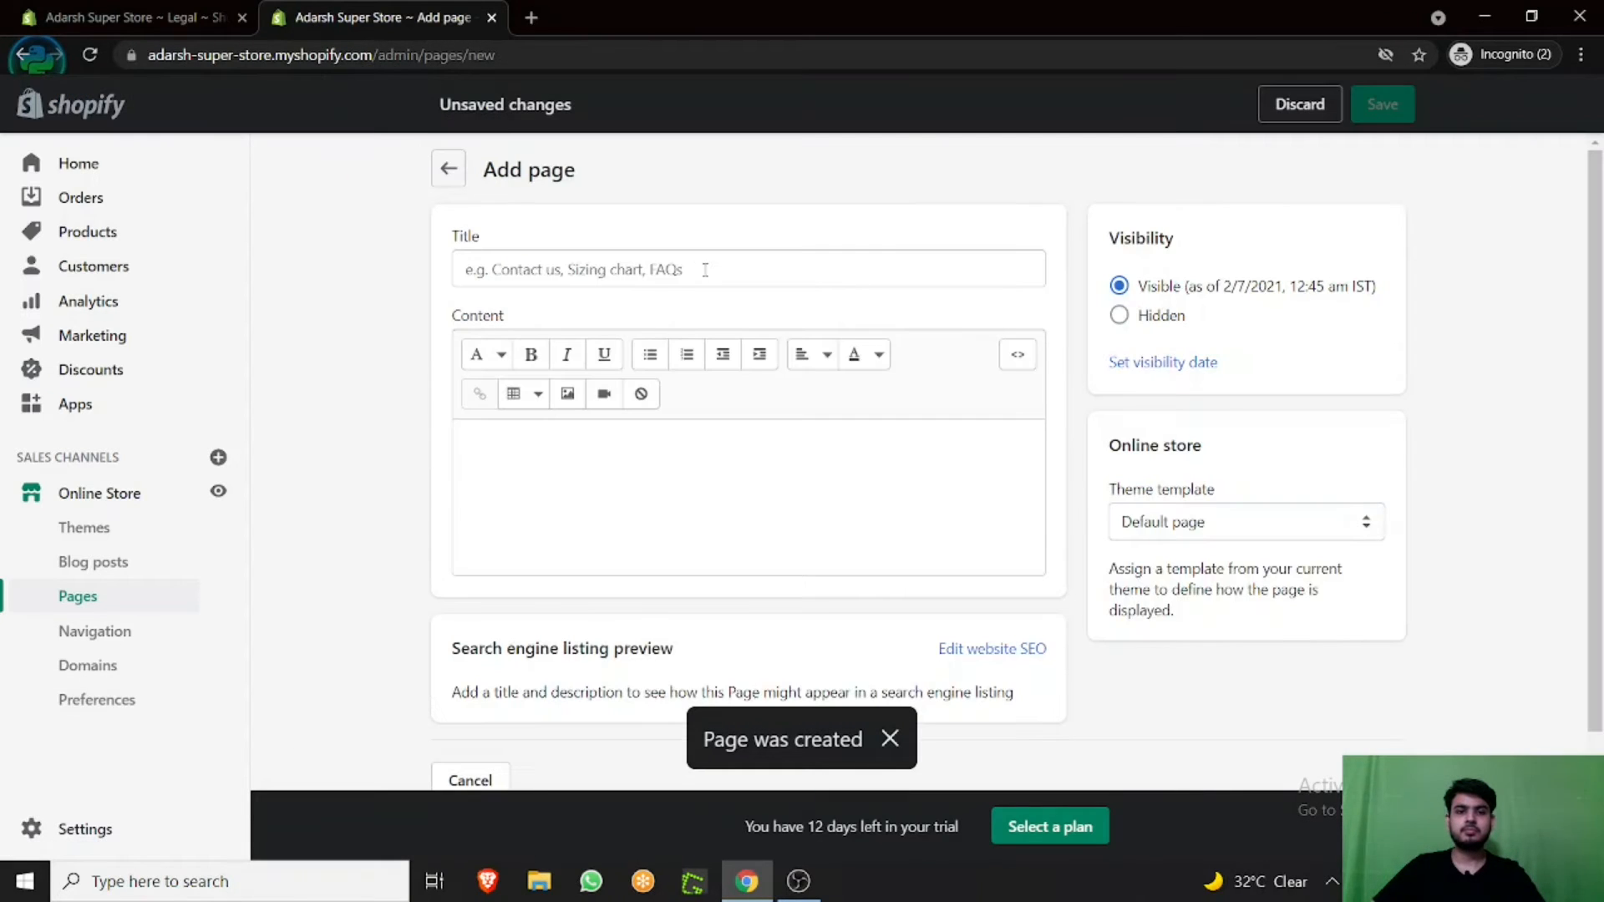
click(138, 7)
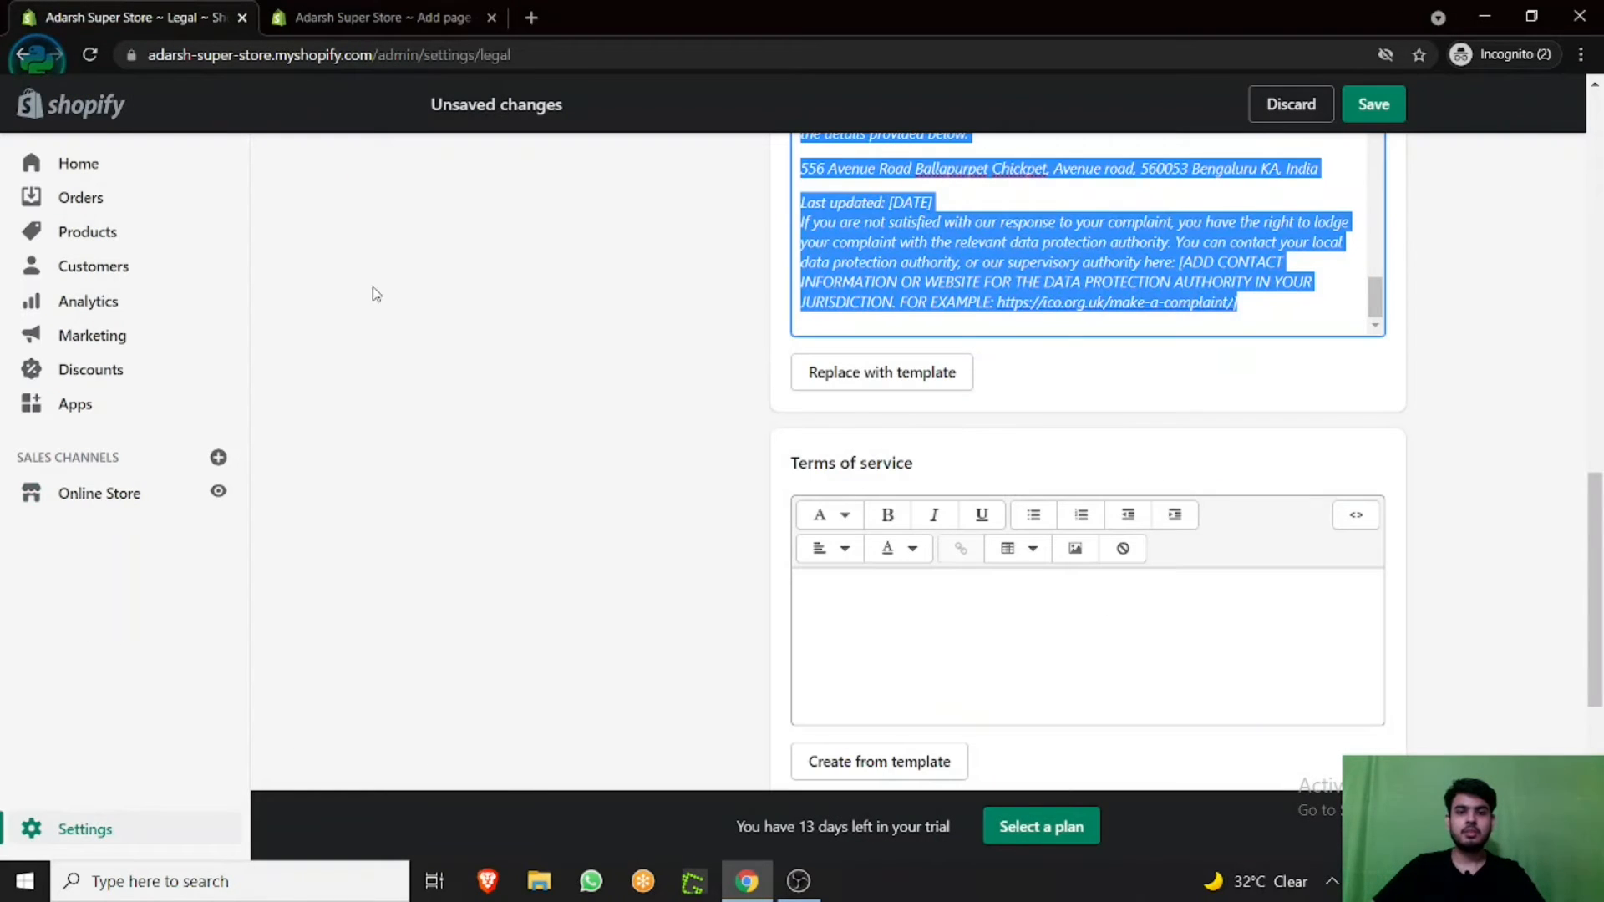
drag(917, 465, 785, 460)
key(ctrl+c)
click(376, 18)
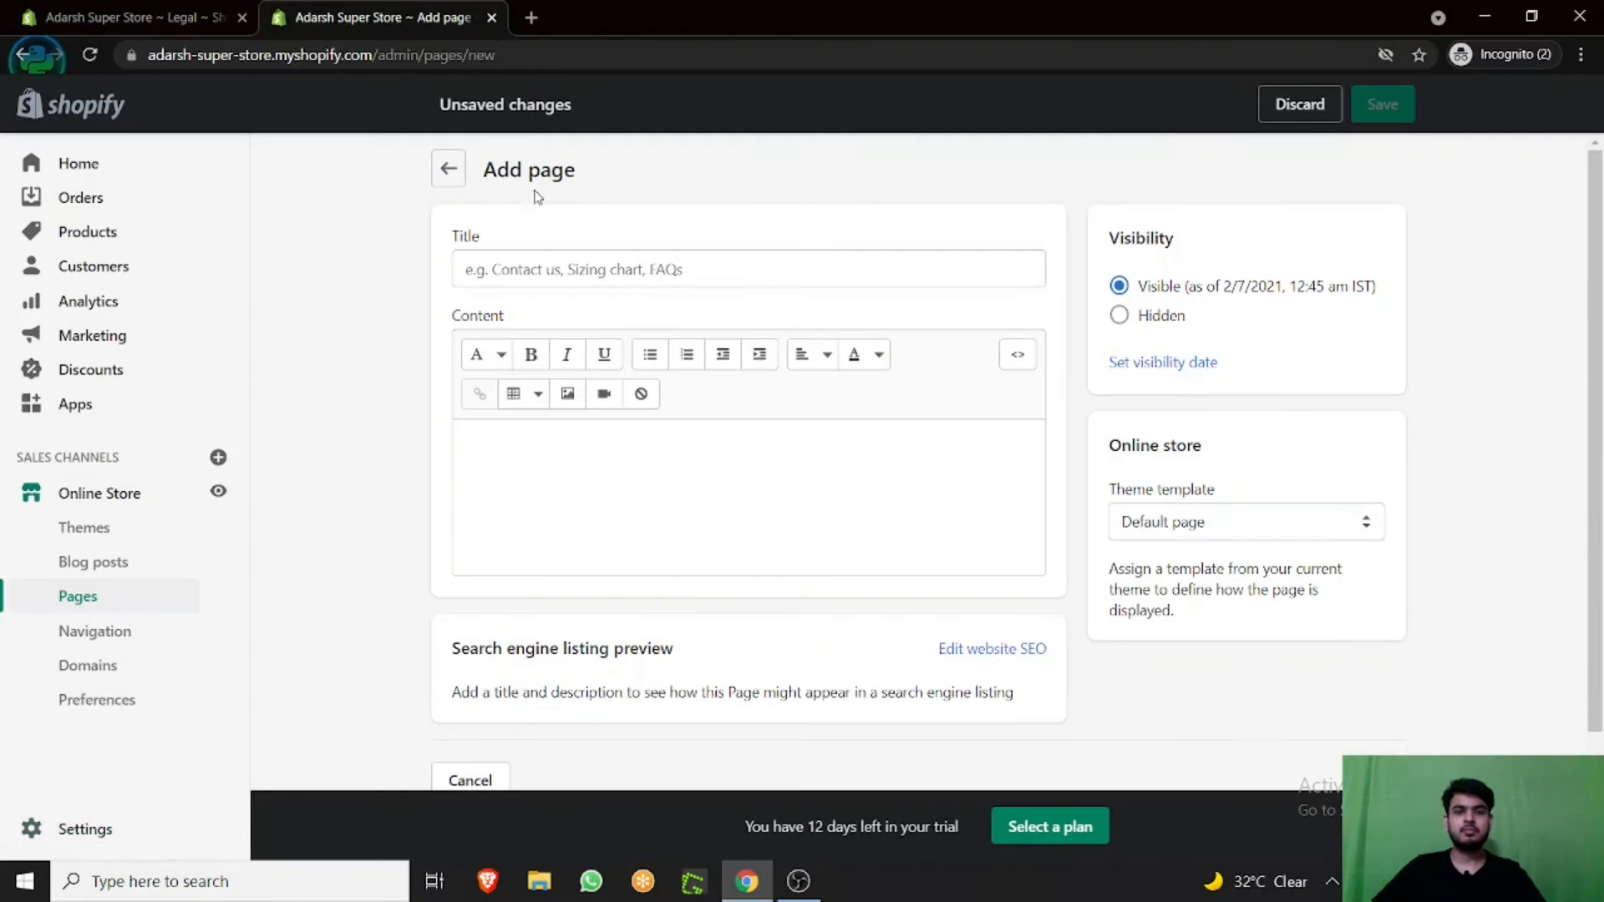
click(794, 255)
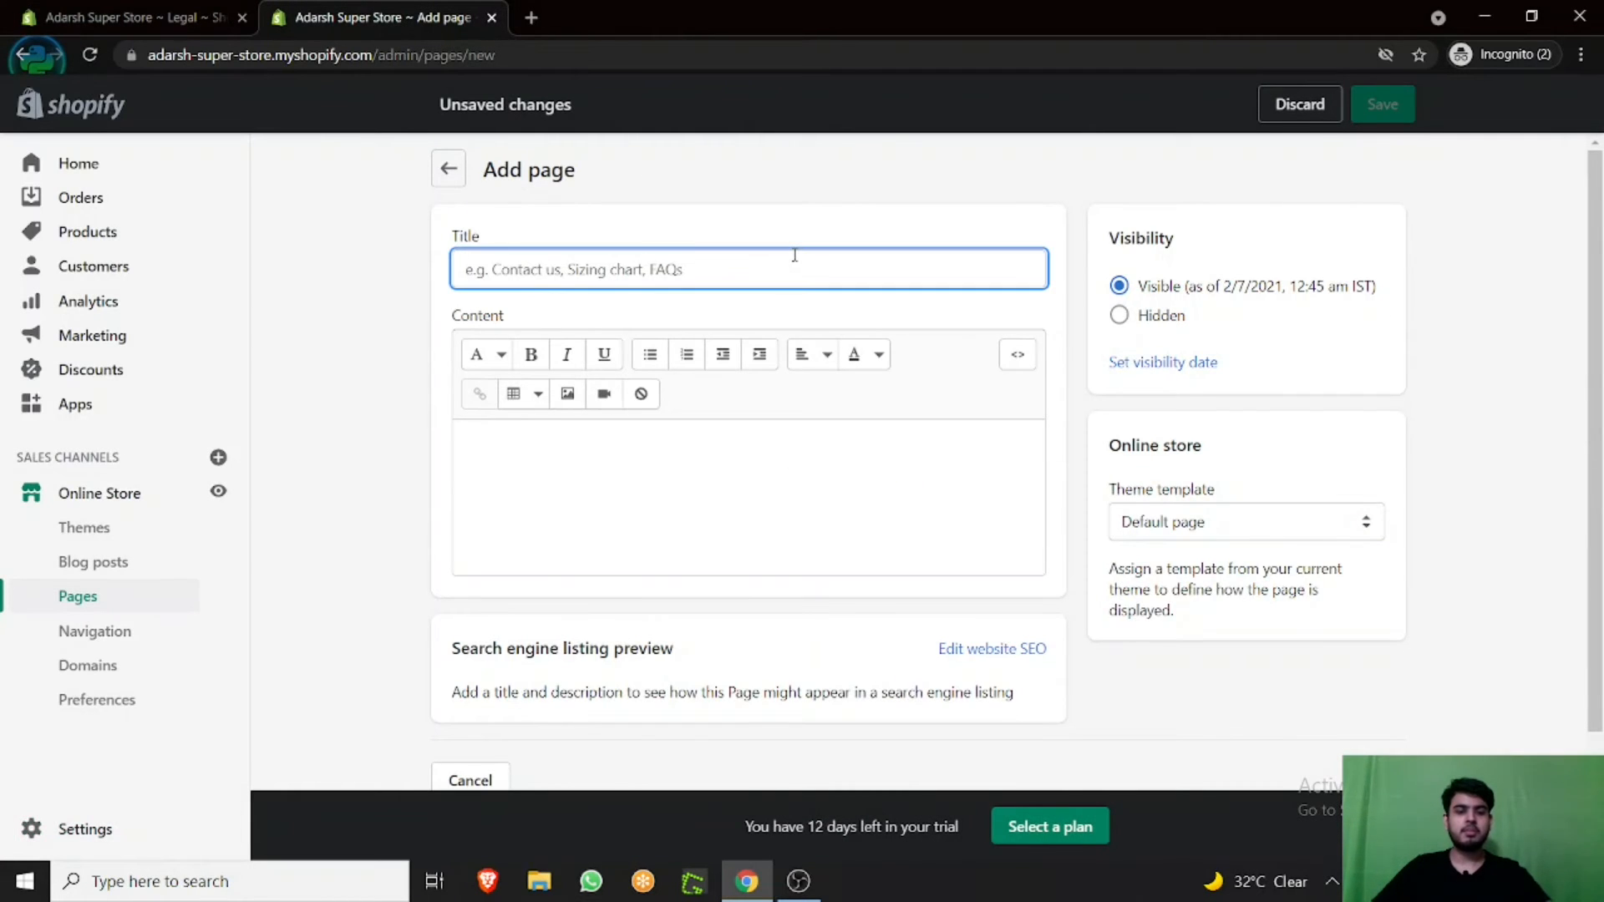
key(ctrl+v)
click(673, 519)
- Create the terms of service from the template in the legal settings and copy the text from OVERVIEW through Section 20
click(134, 18)
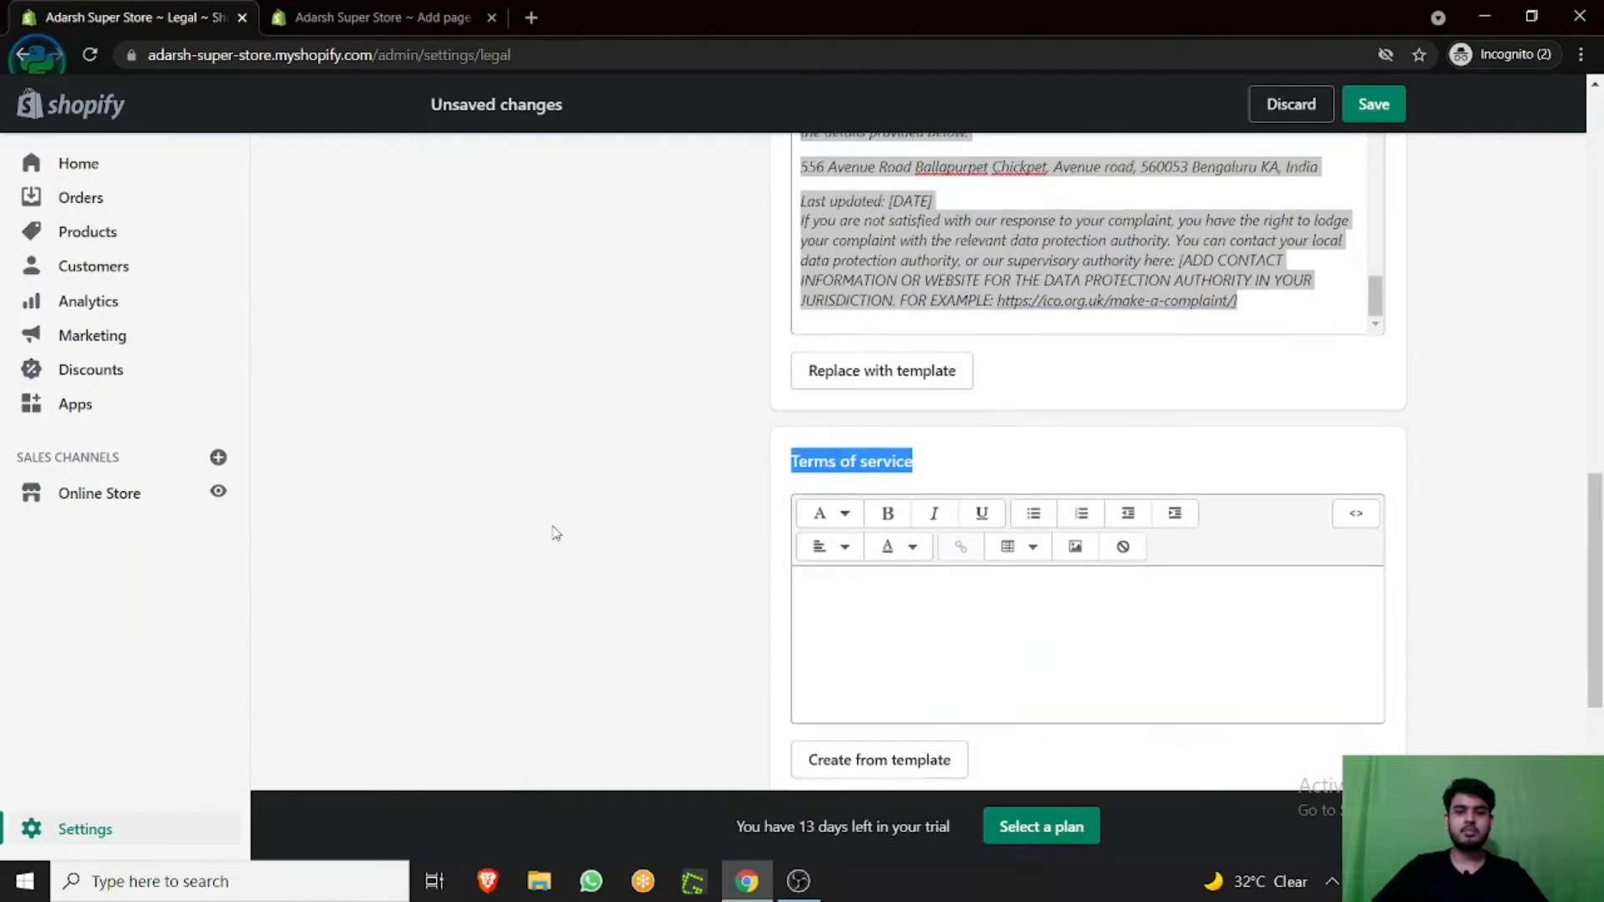
scroll(555, 533, down, 3)
click(934, 565)
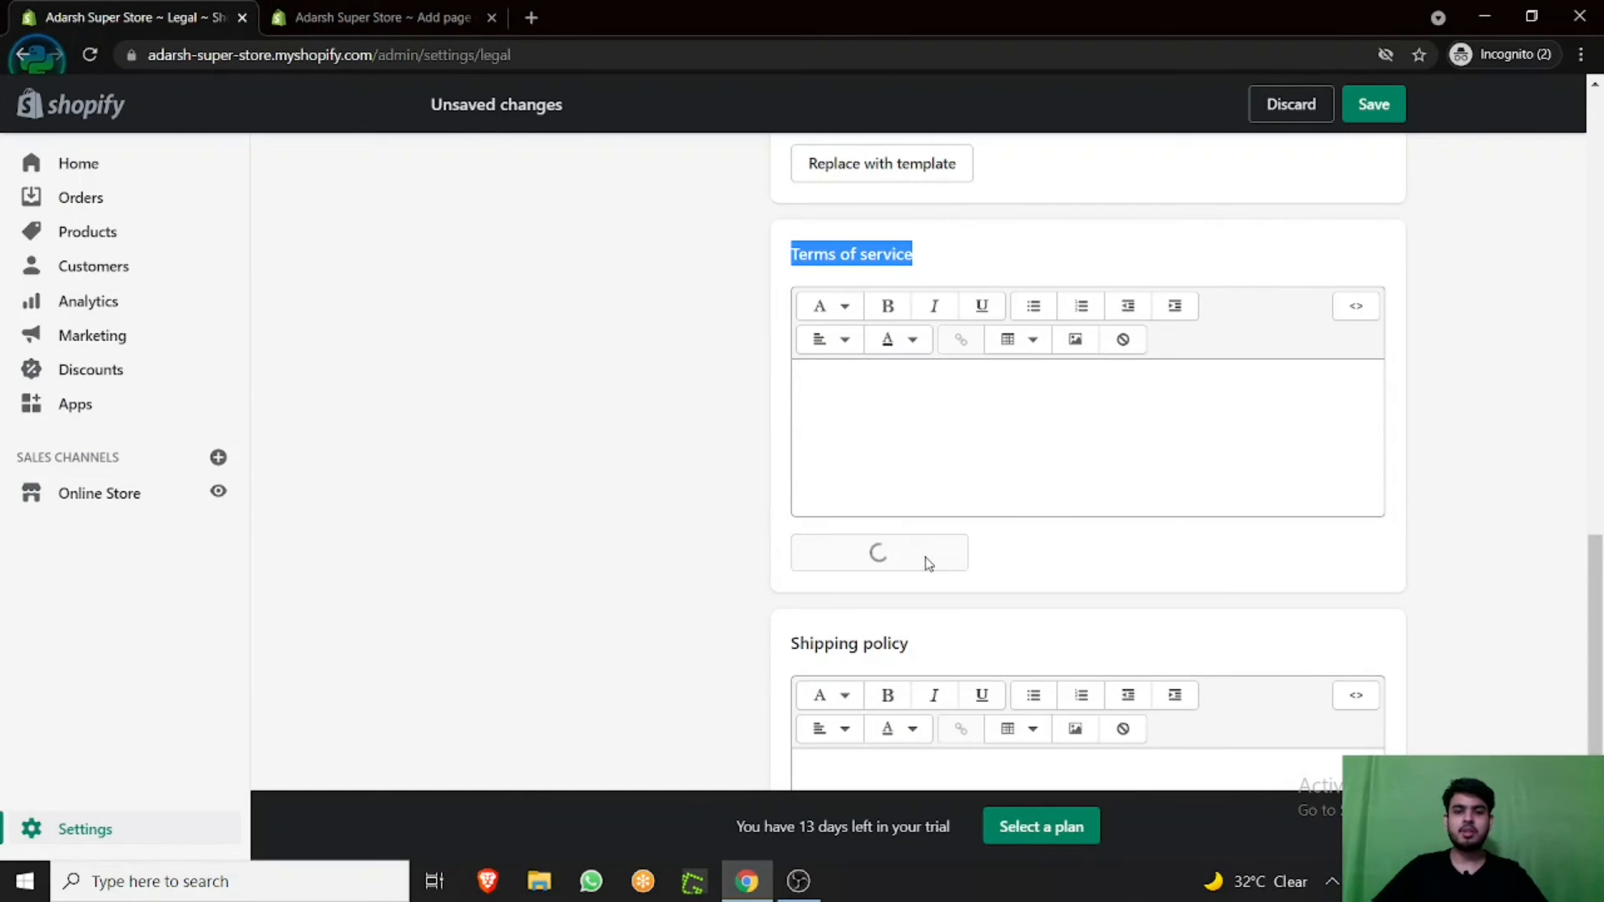
drag(802, 379, 1115, 827)
scroll(1120, 729, down, 5)
drag(1120, 729, 1452, 567)
right_click(1085, 330)
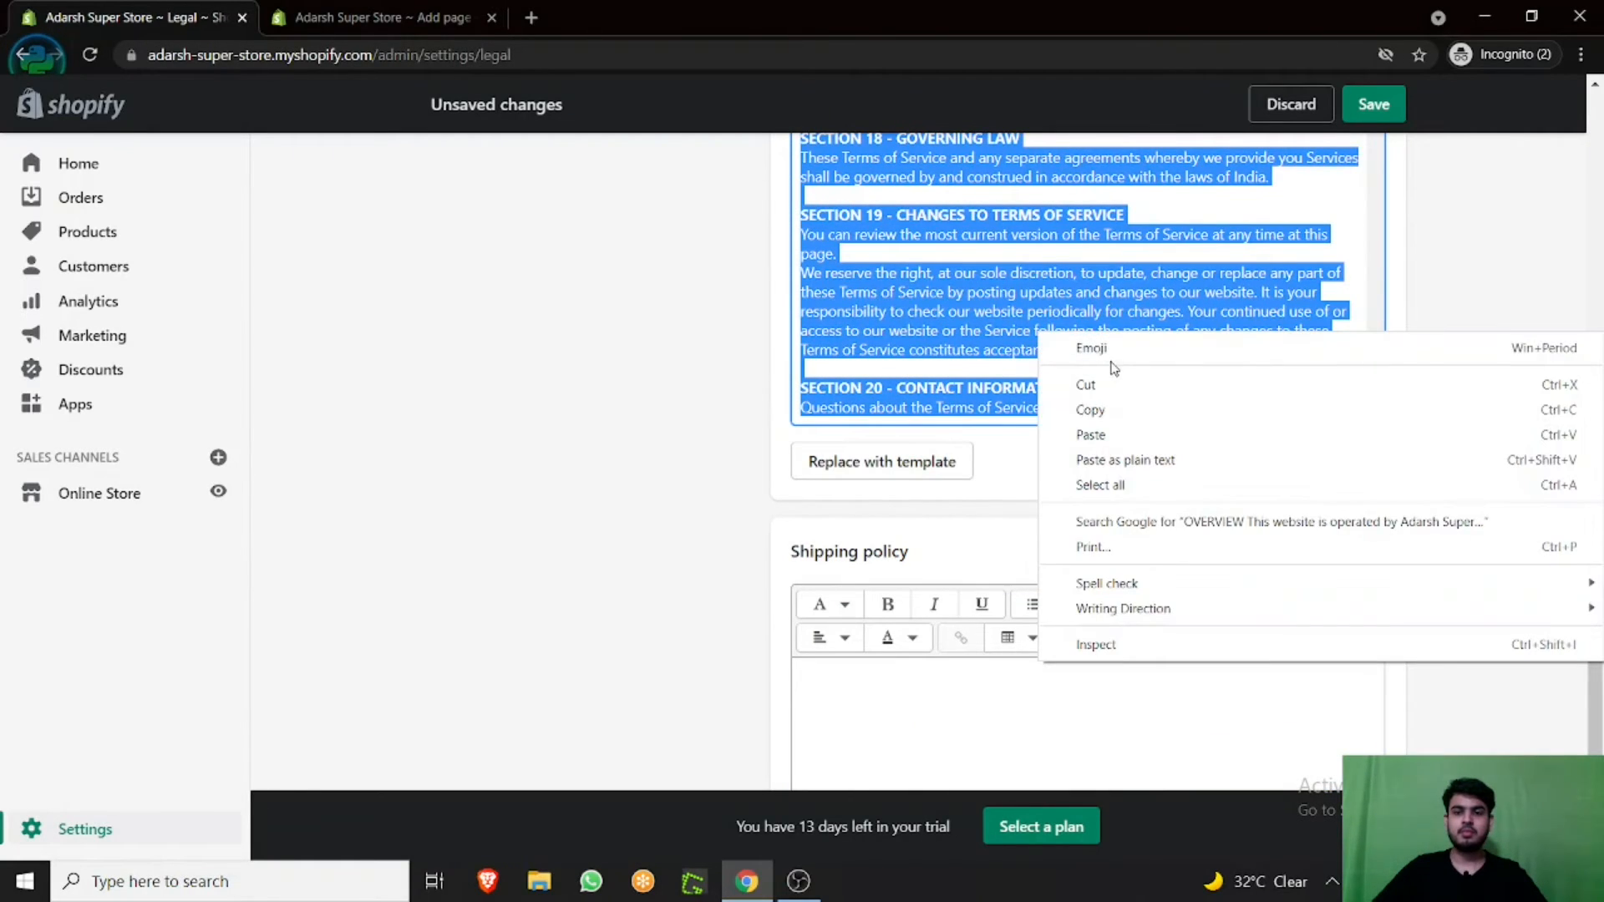
click(1111, 409)
- Paste the copied terms into the content of the Terms of service page and save the page
click(301, 10)
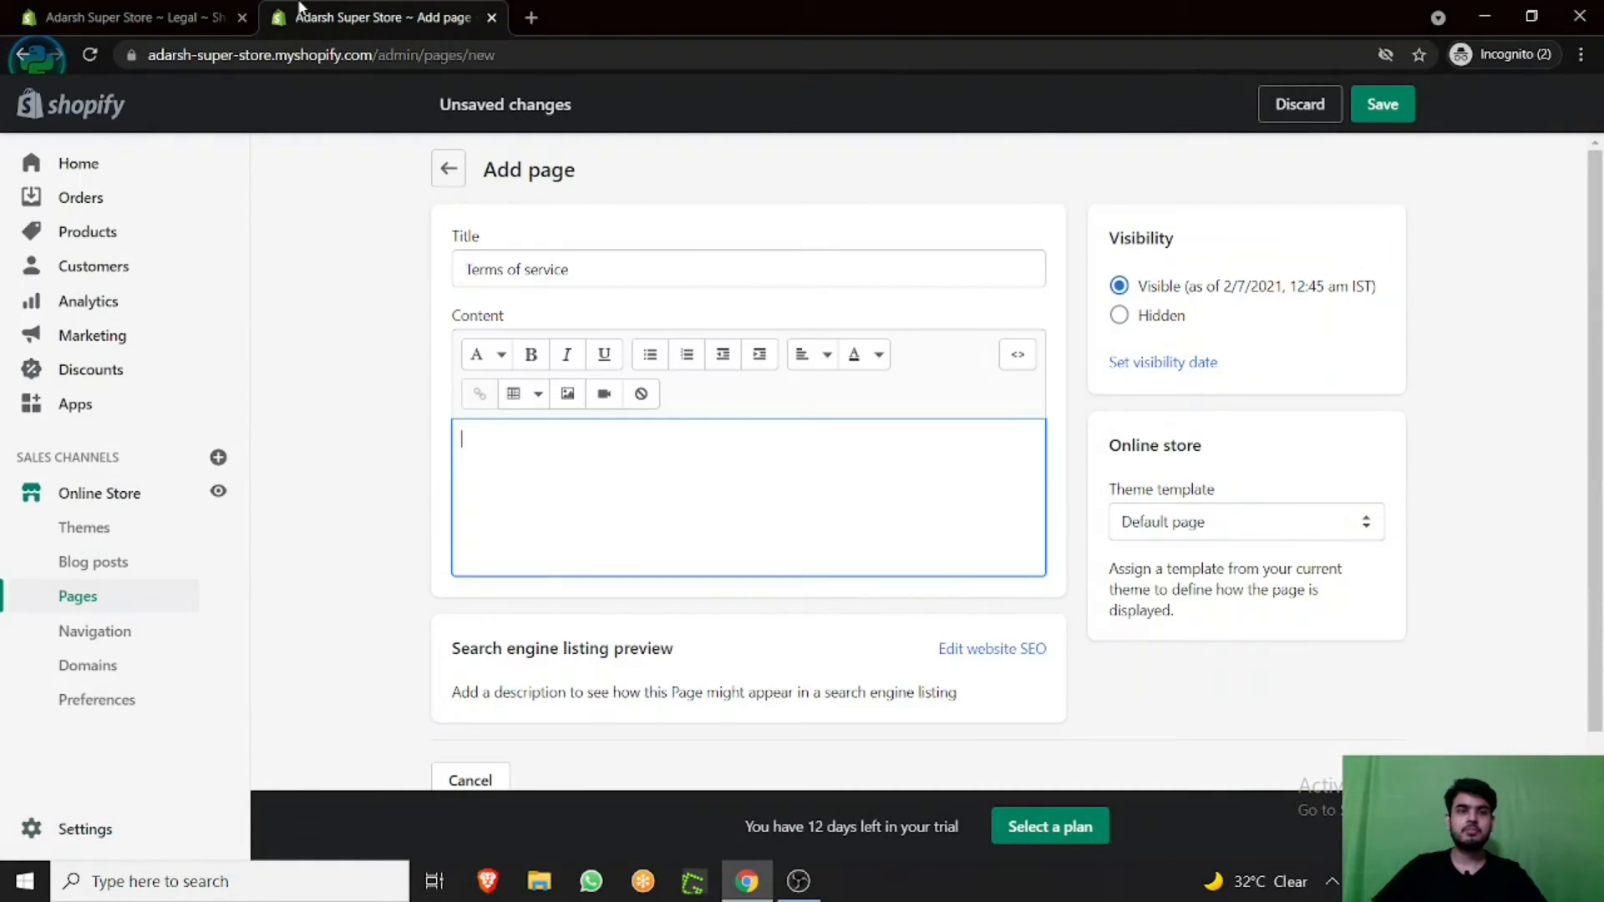
right_click(688, 442)
click(725, 611)
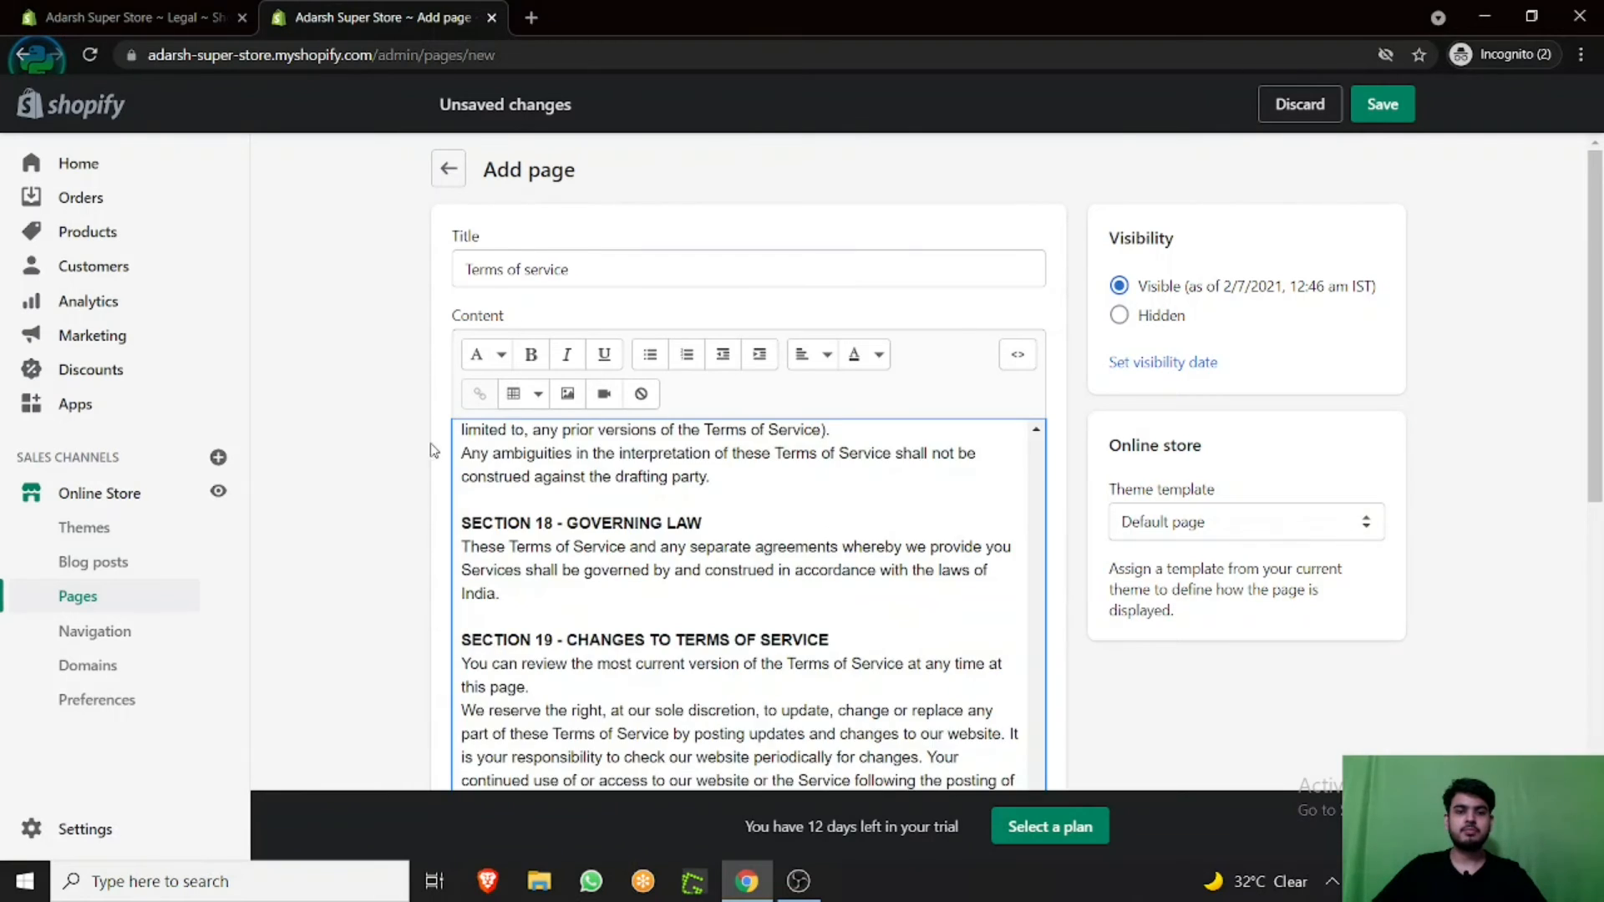
scroll(330, 391, down, 3)
scroll(331, 391, down, 3)
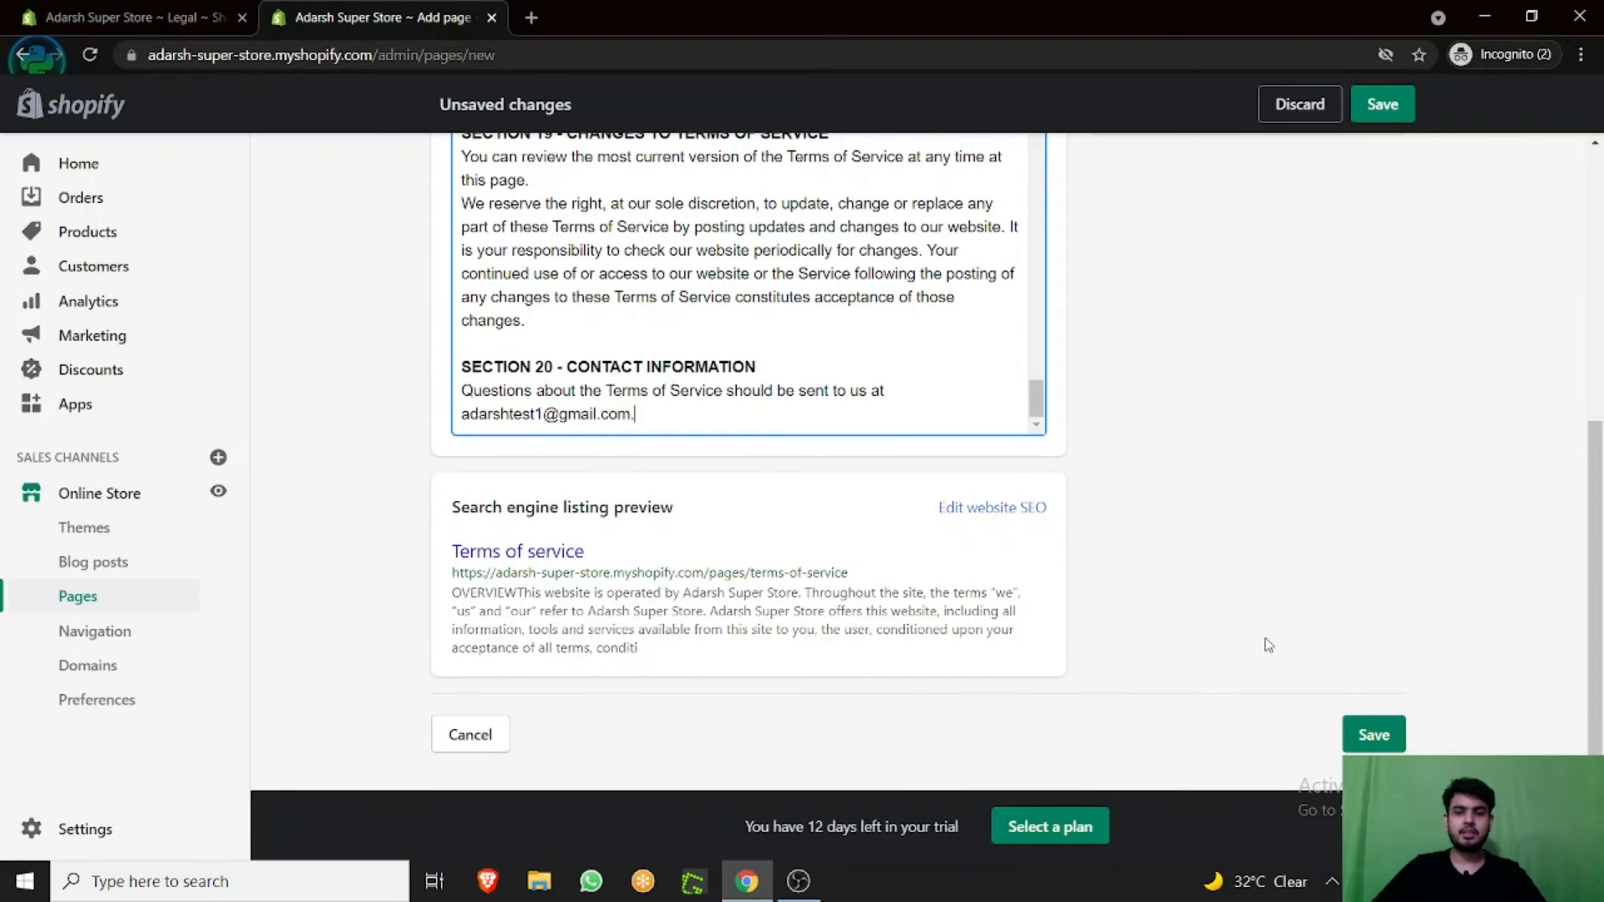
click(1371, 734)
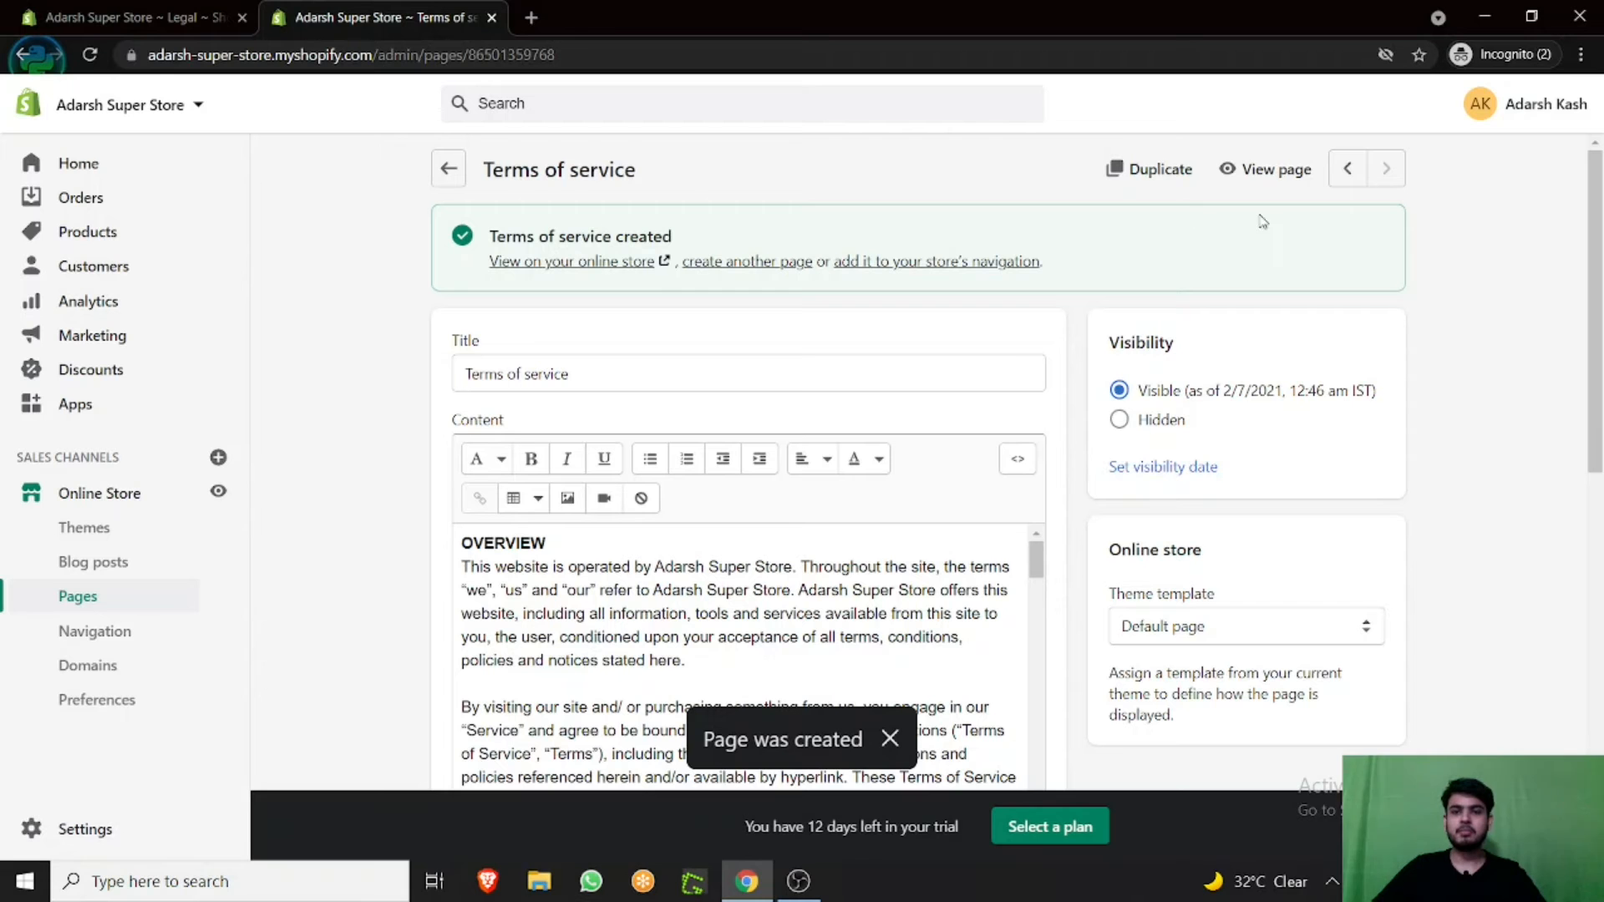
- Open the storefront view of the saved Terms of service page in a new browser tab
right_click(1255, 178)
click(1303, 184)
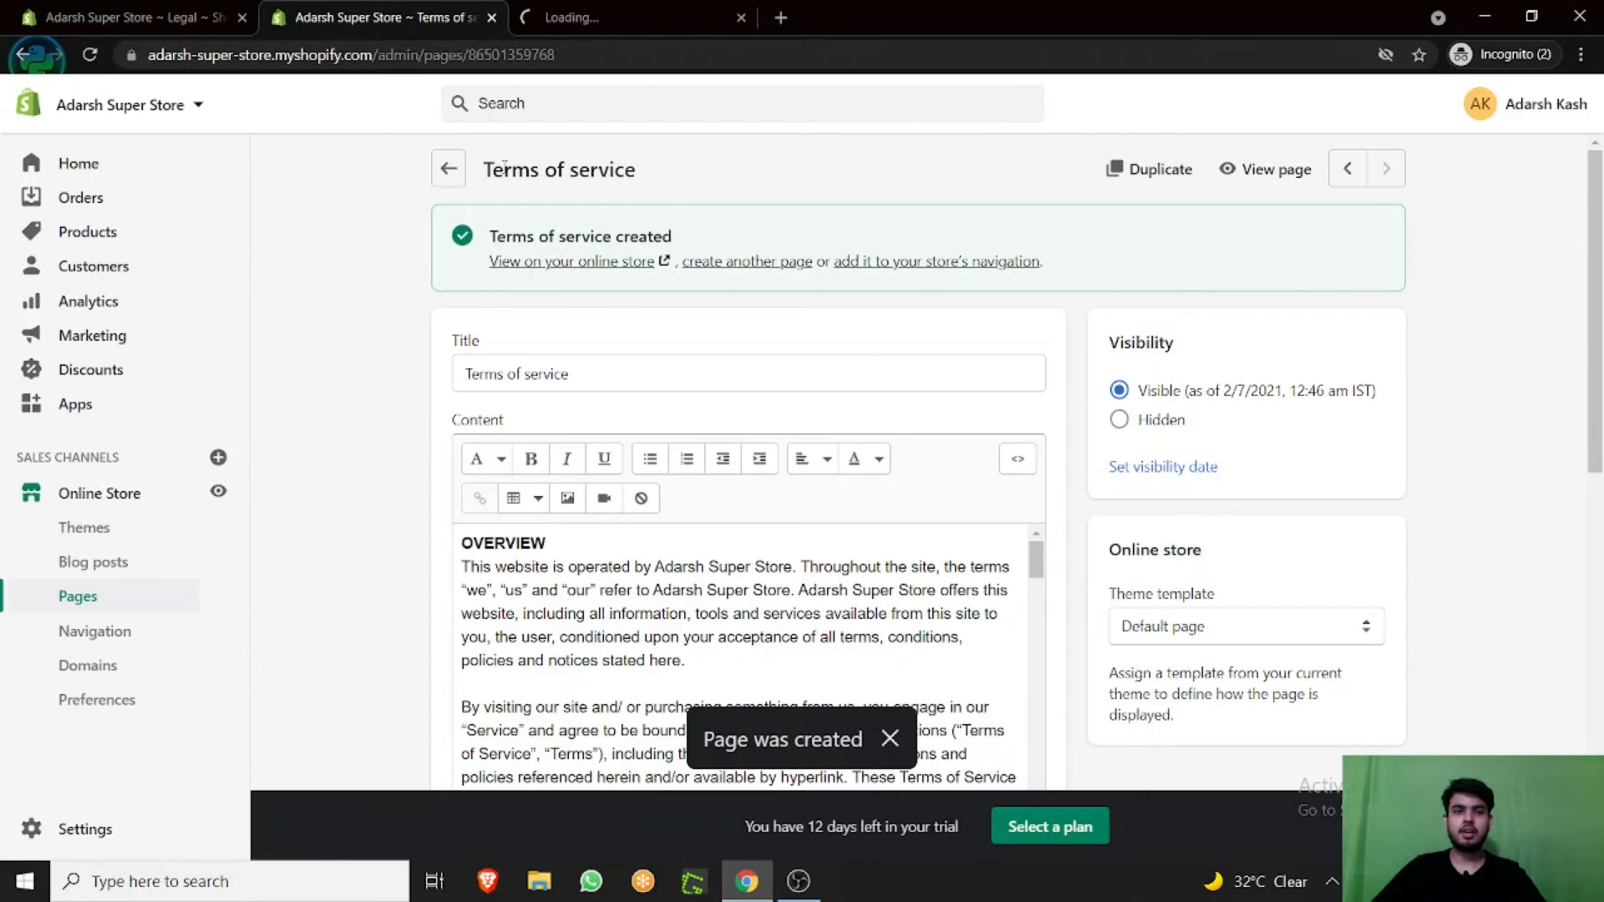
- Return the admin to the pages list and read through the Terms of service page on the storefront down to its footer
click(449, 176)
click(631, 17)
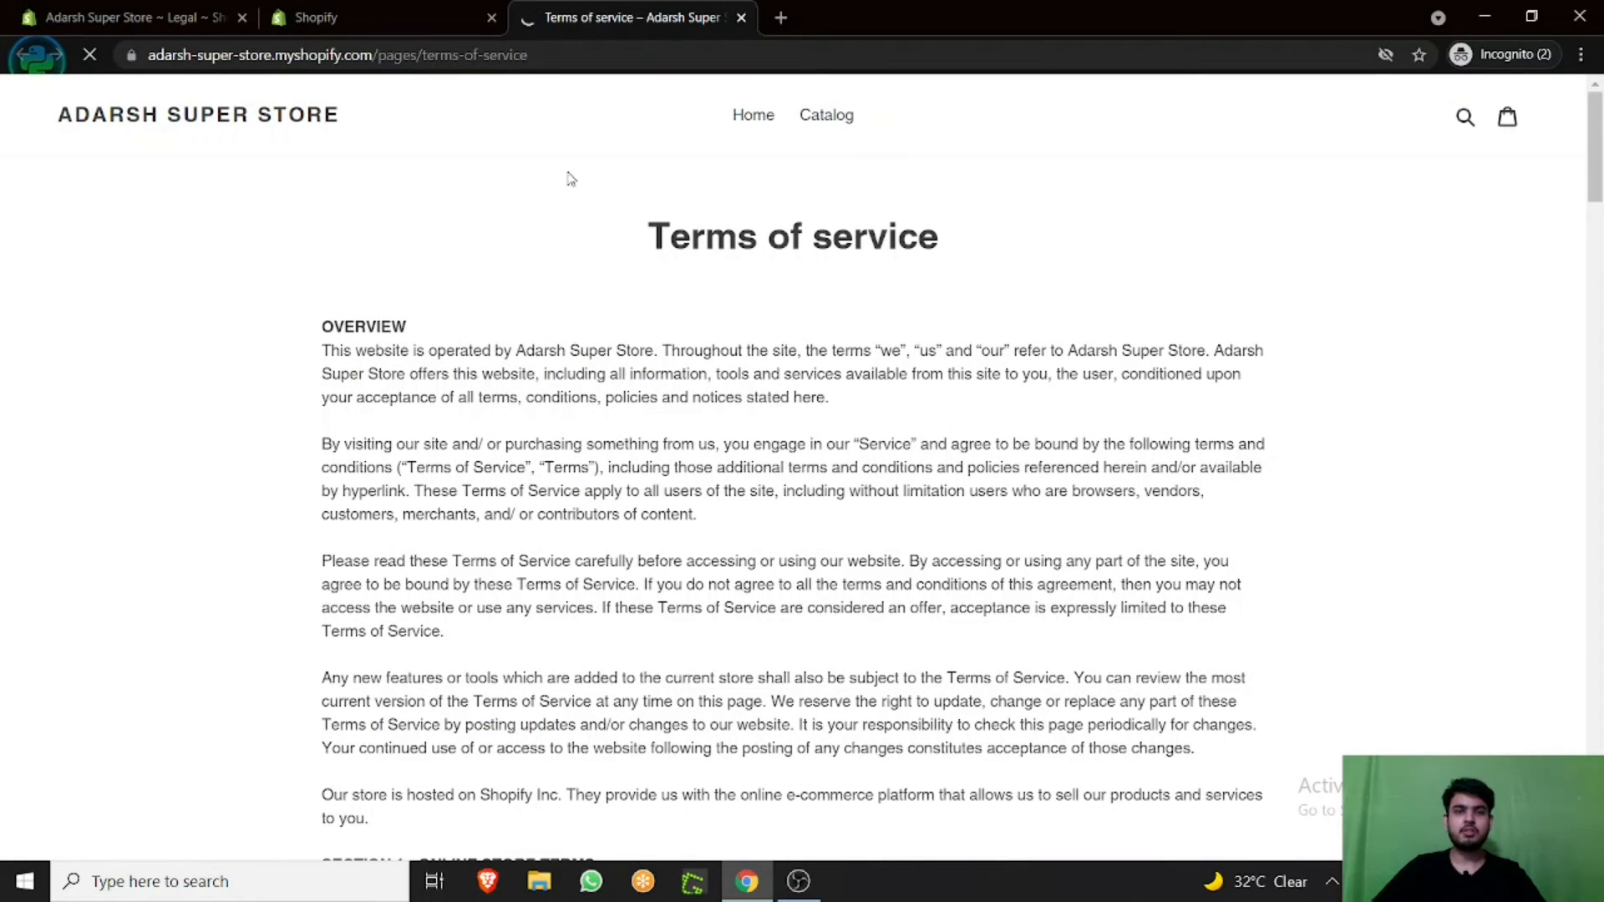
scroll(593, 209, down, 3)
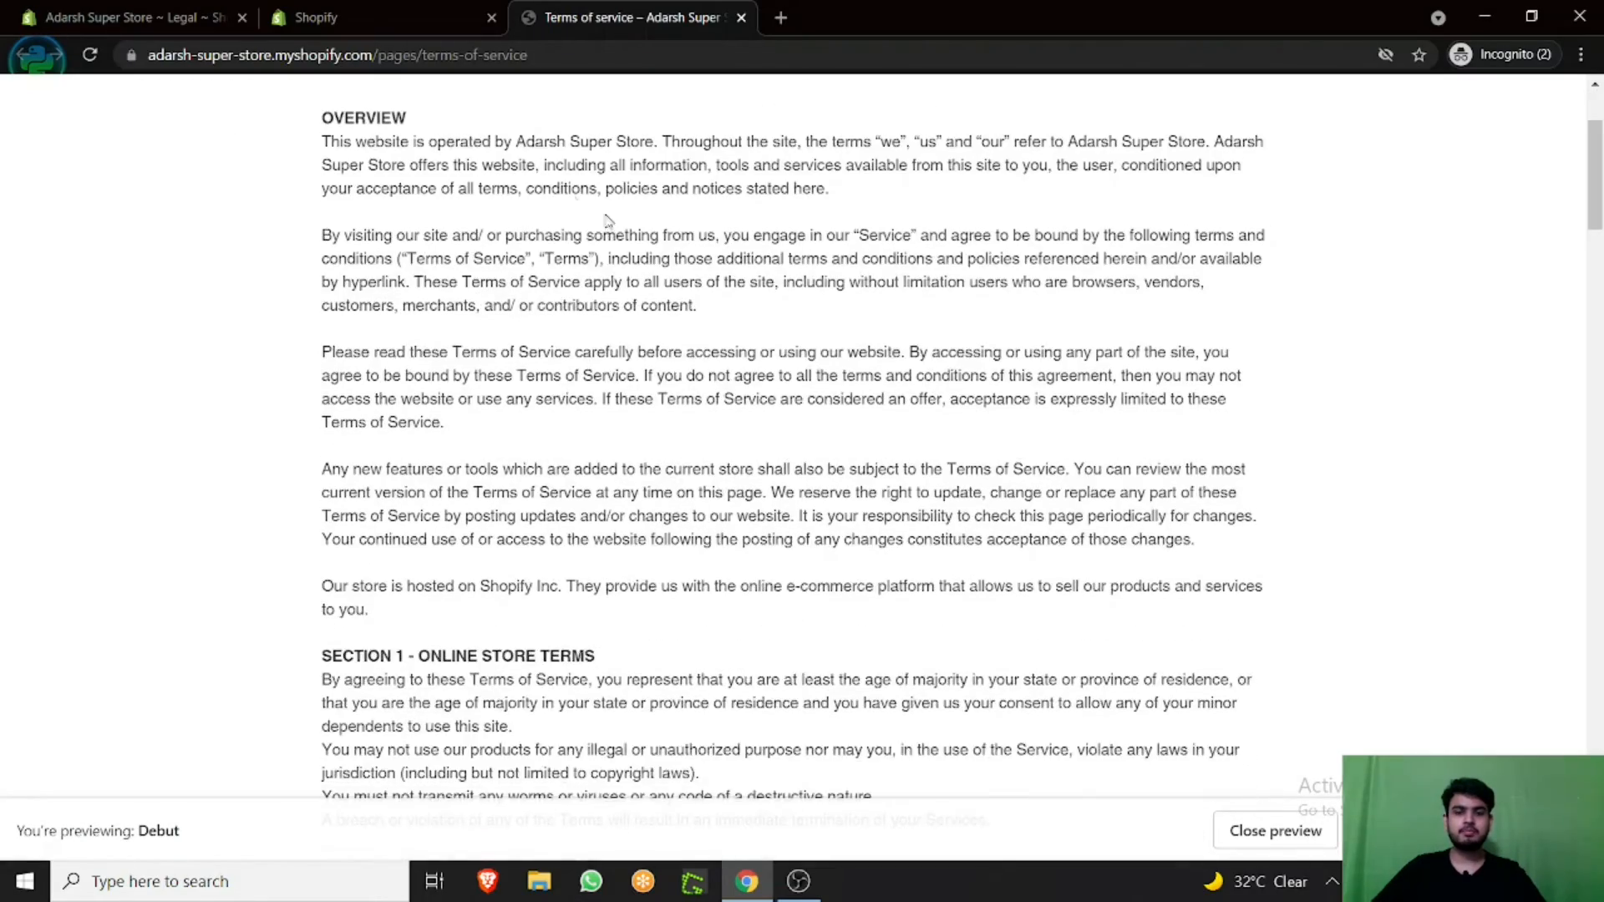
scroll(607, 219, down, 15)
scroll(551, 309, down, 20)
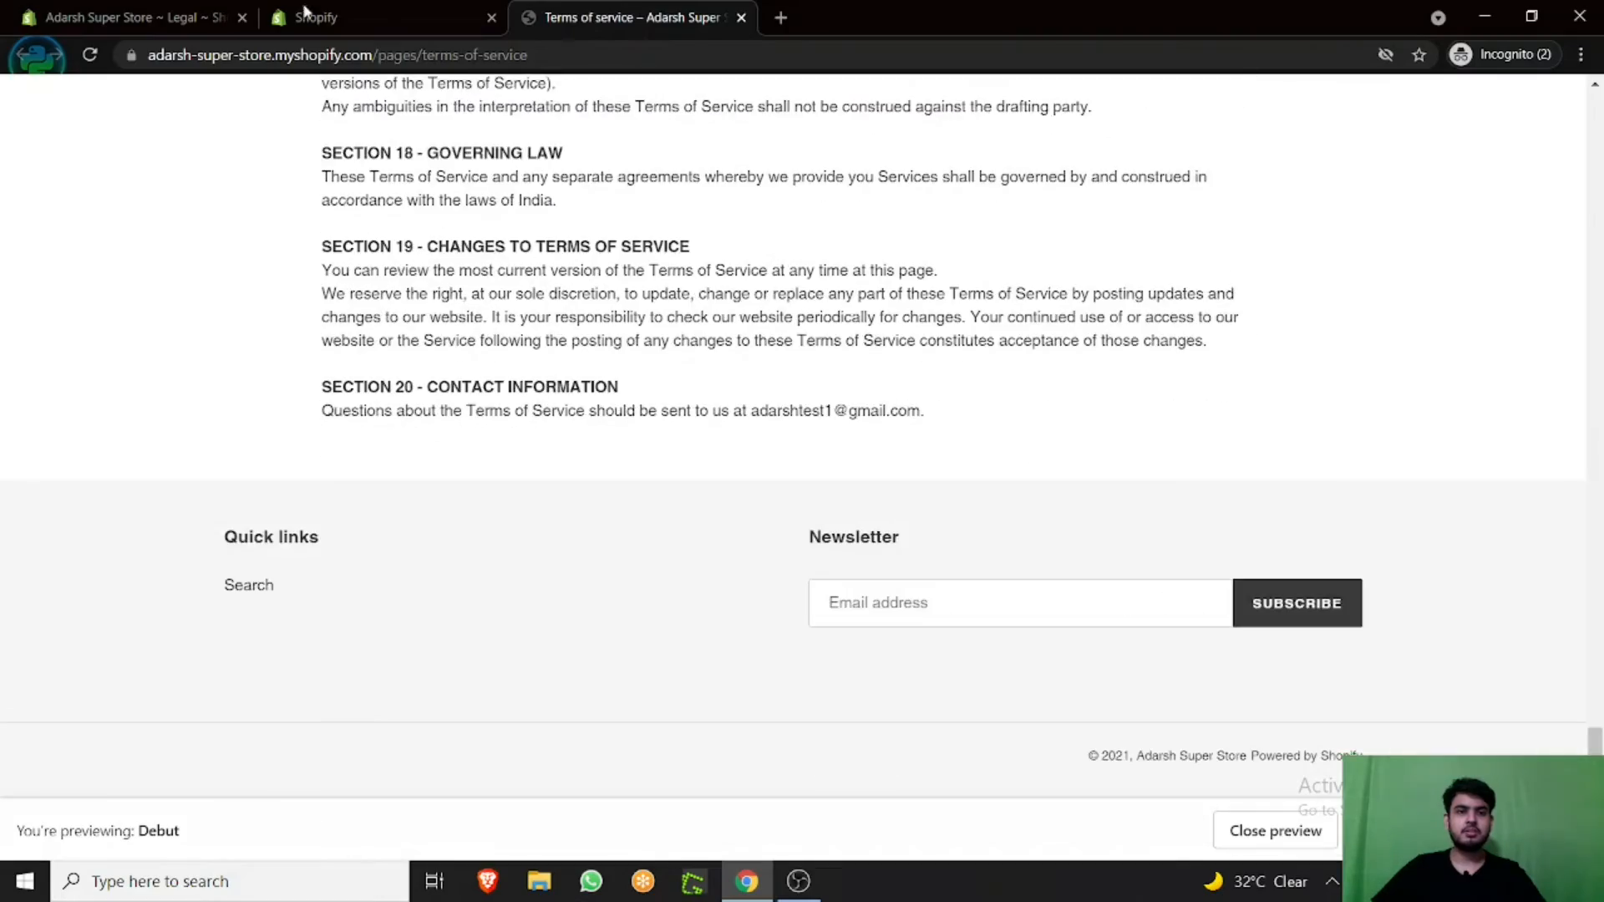
- Open the Privacy Policy page from the admin's pages list and look through its storefront view, including the bracketed template placeholders
click(305, 11)
scroll(477, 533, down, 2)
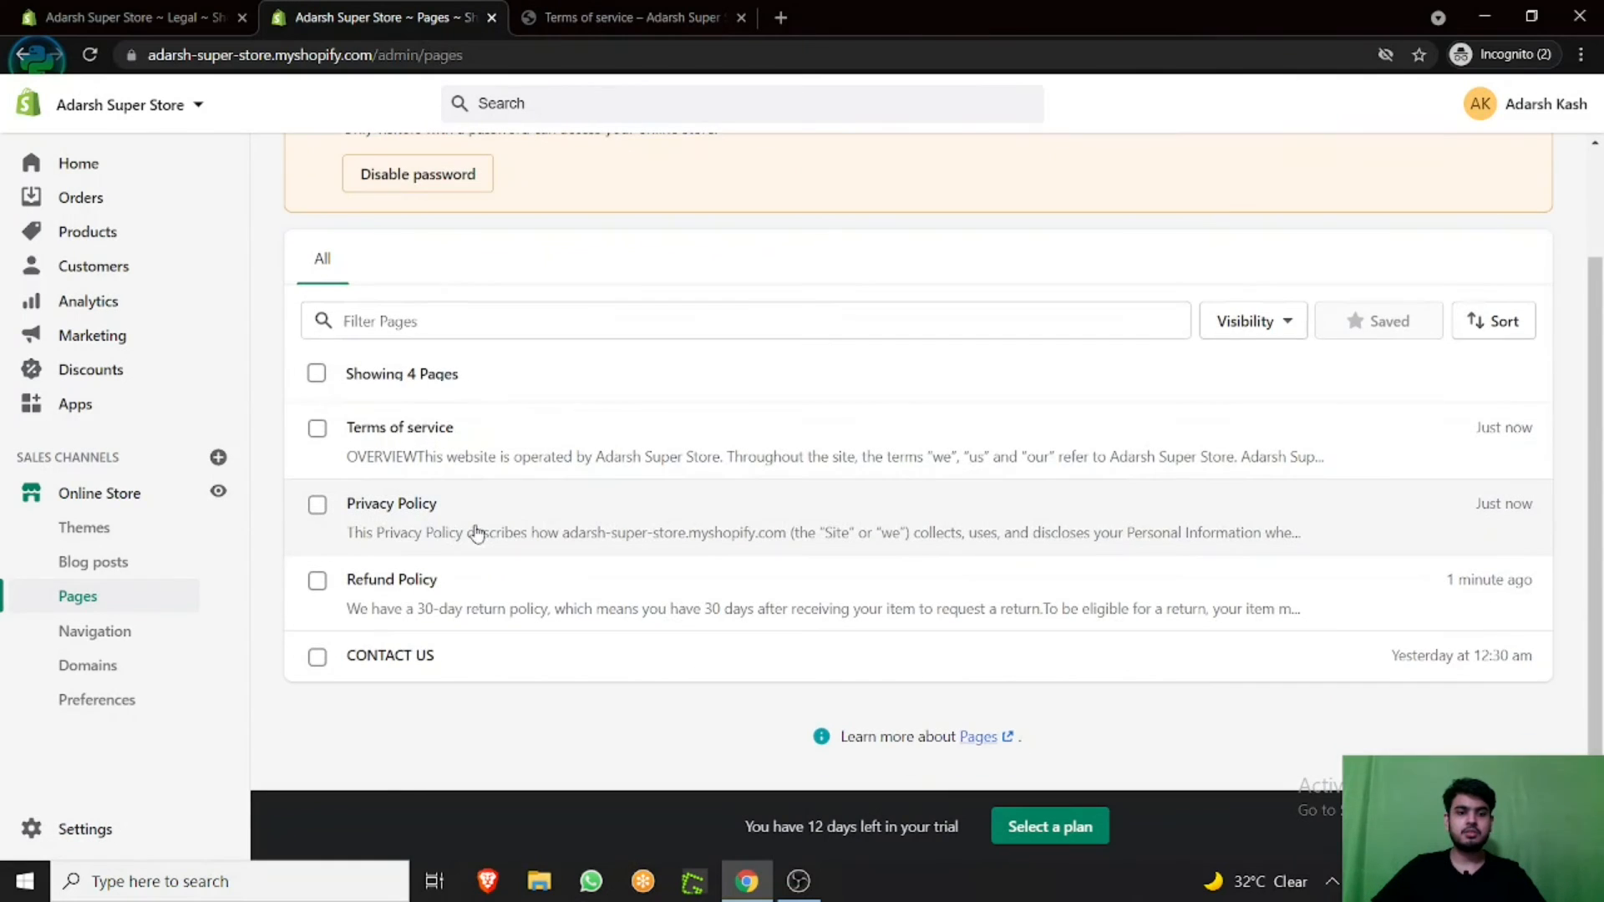
right_click(395, 507)
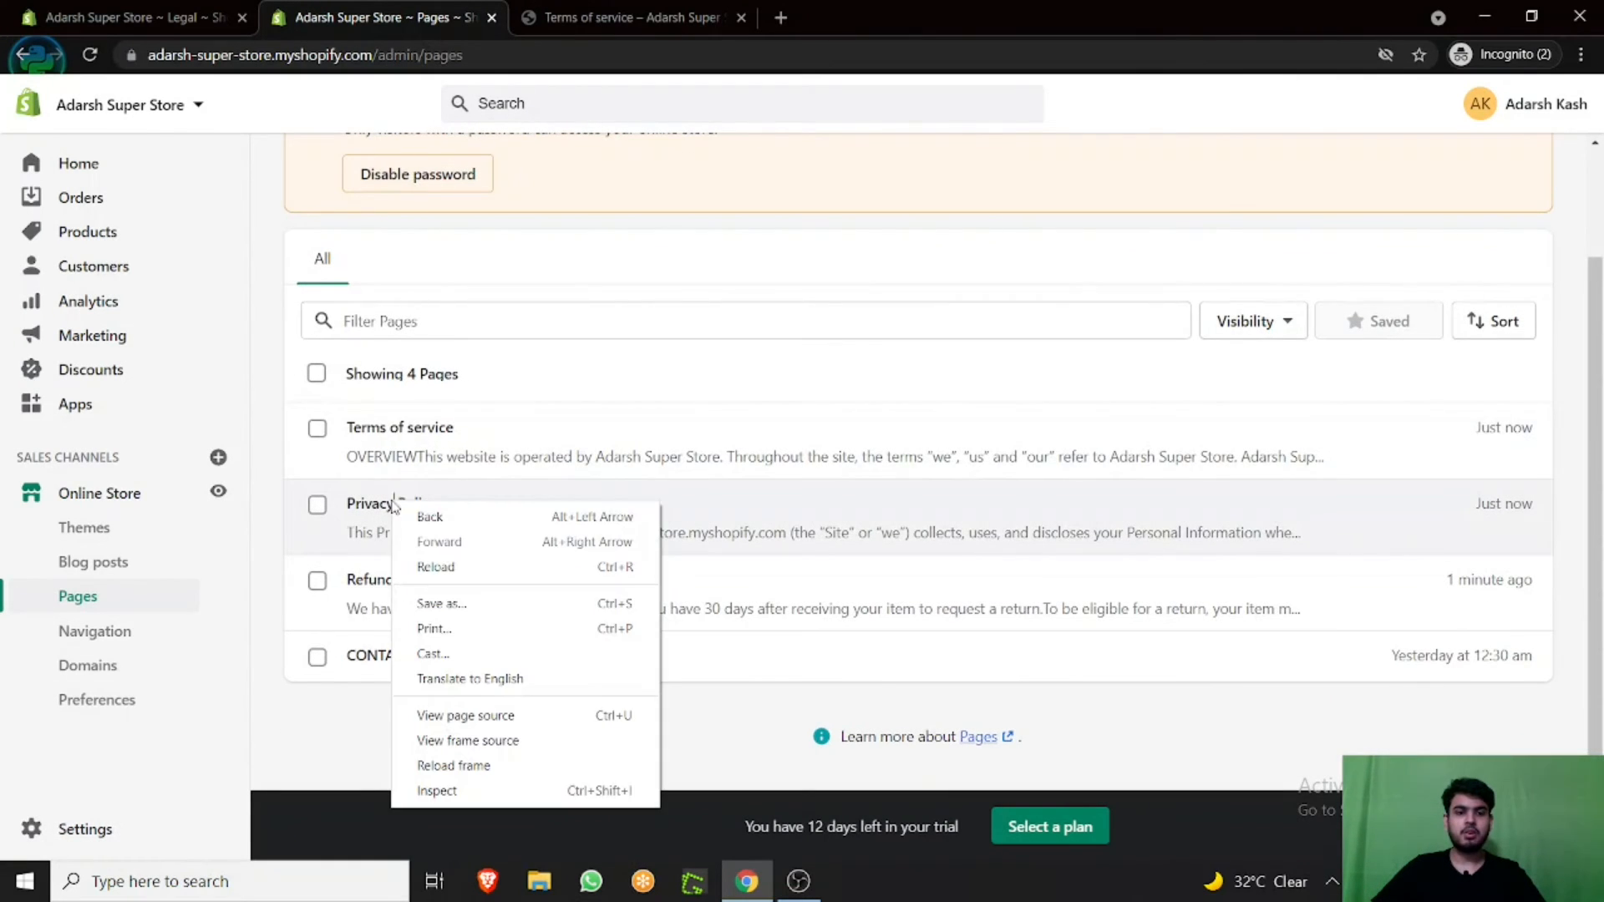
click(367, 505)
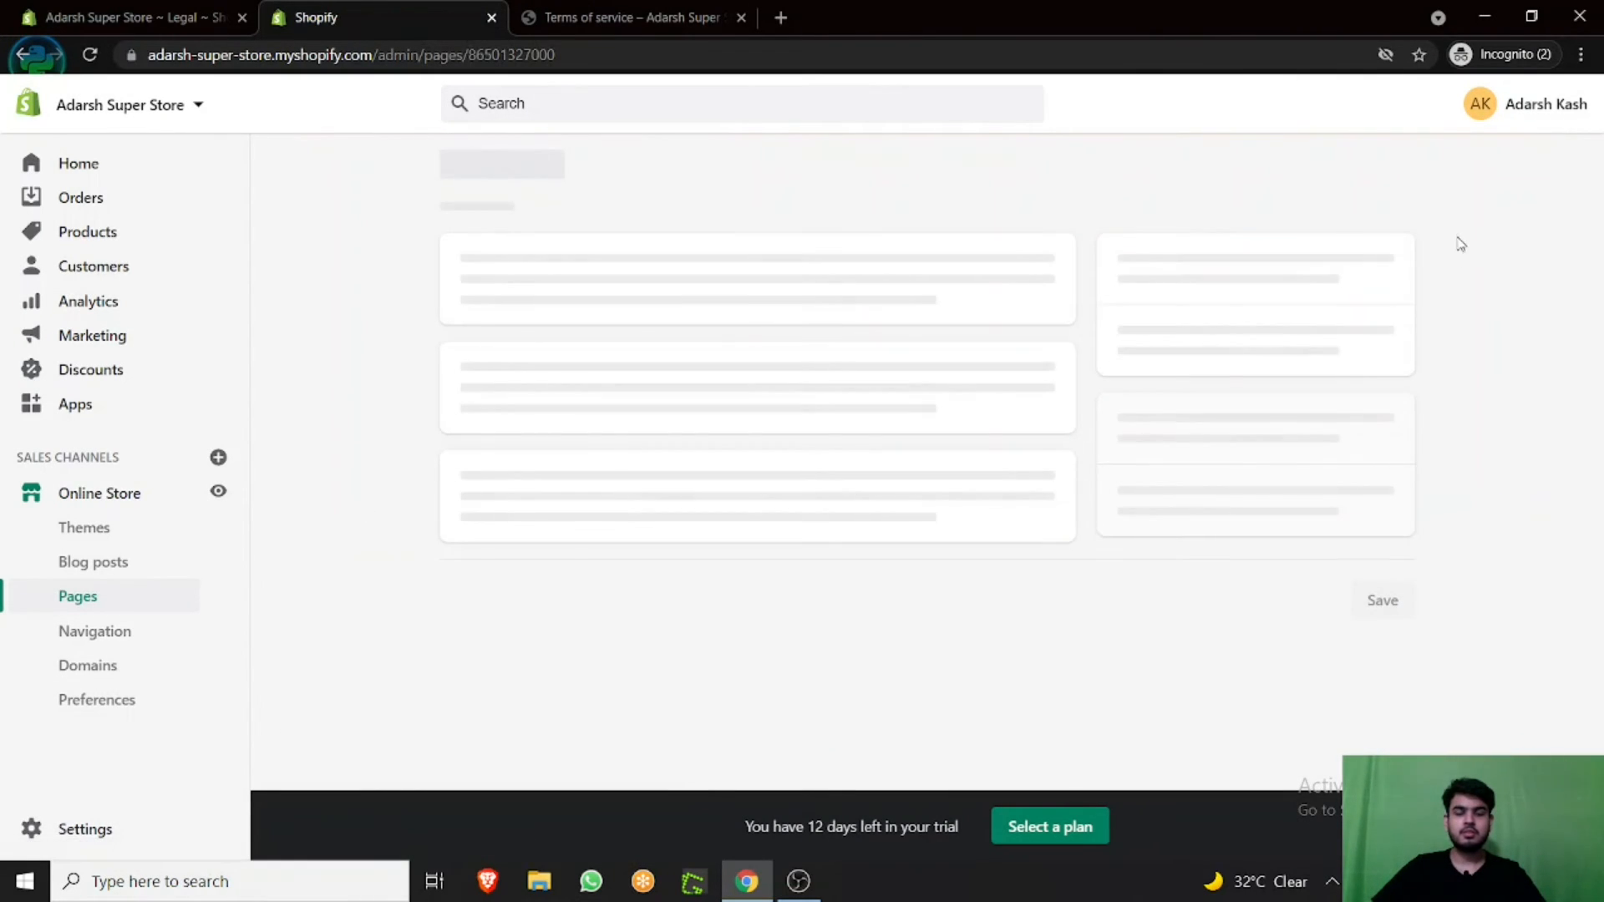
click(1272, 170)
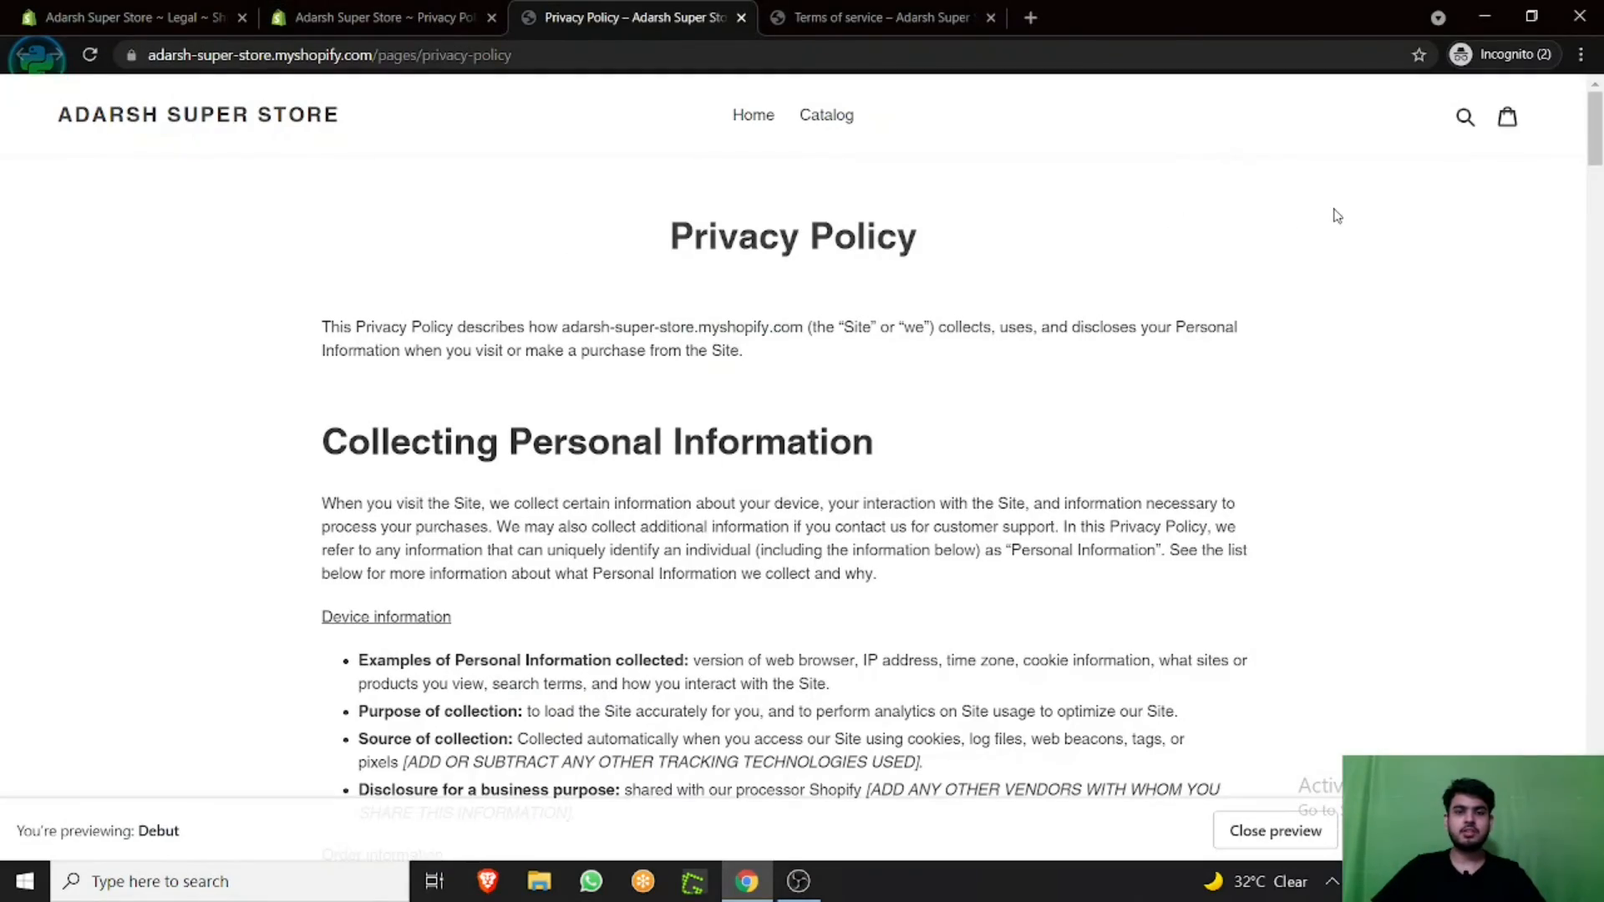
scroll(1337, 217, down, 15)
scroll(1345, 224, down, 20)
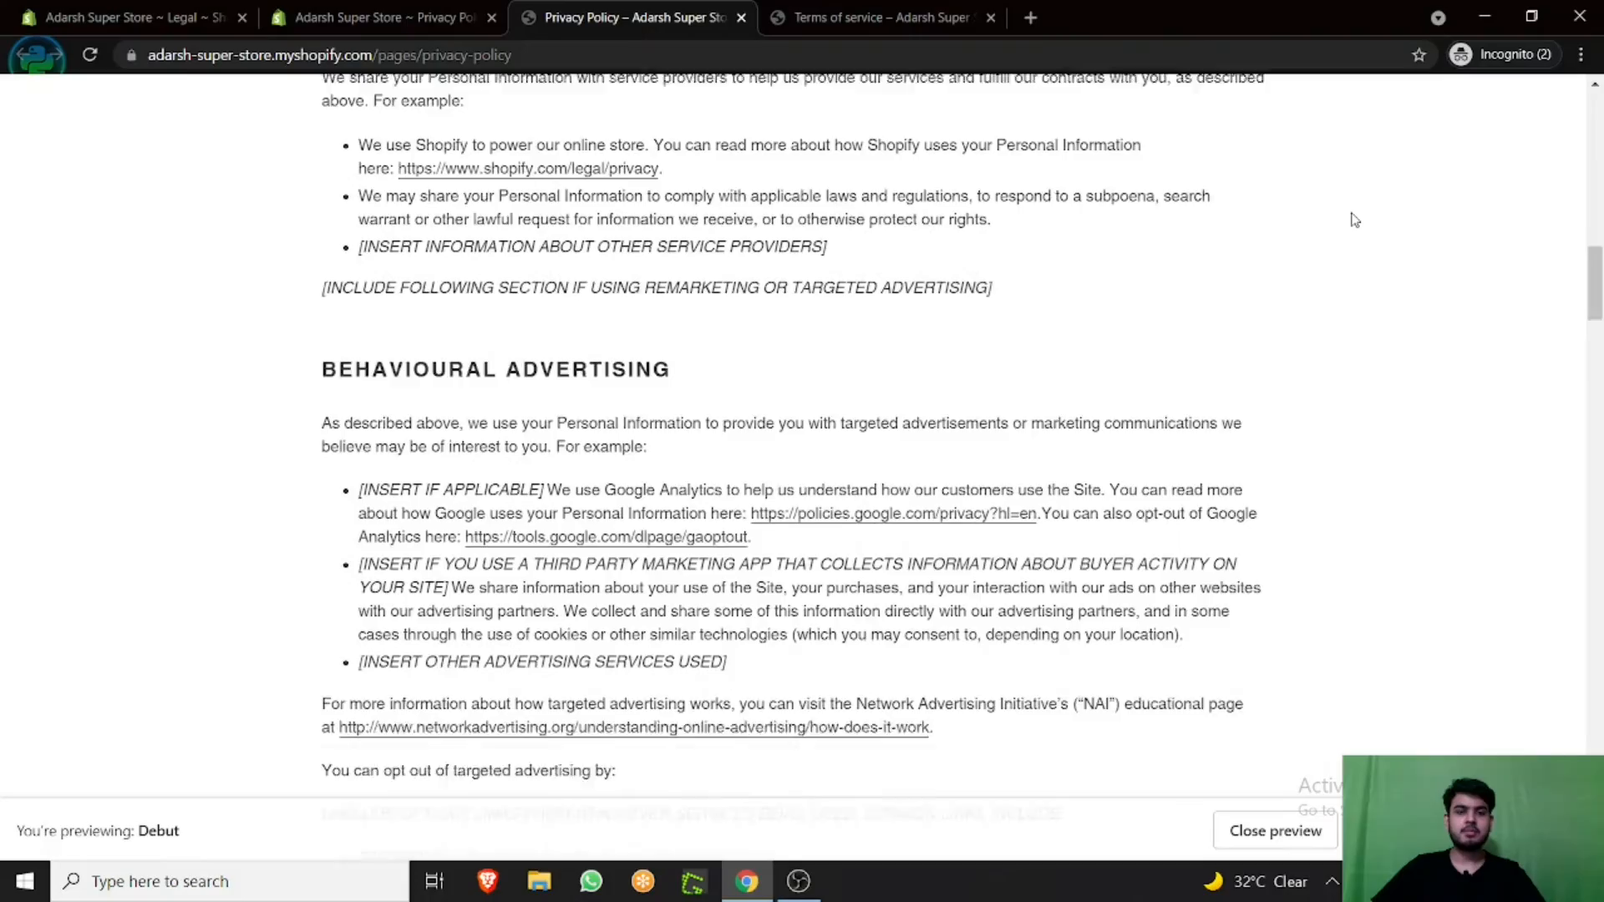
scroll(1092, 239, up, 18)
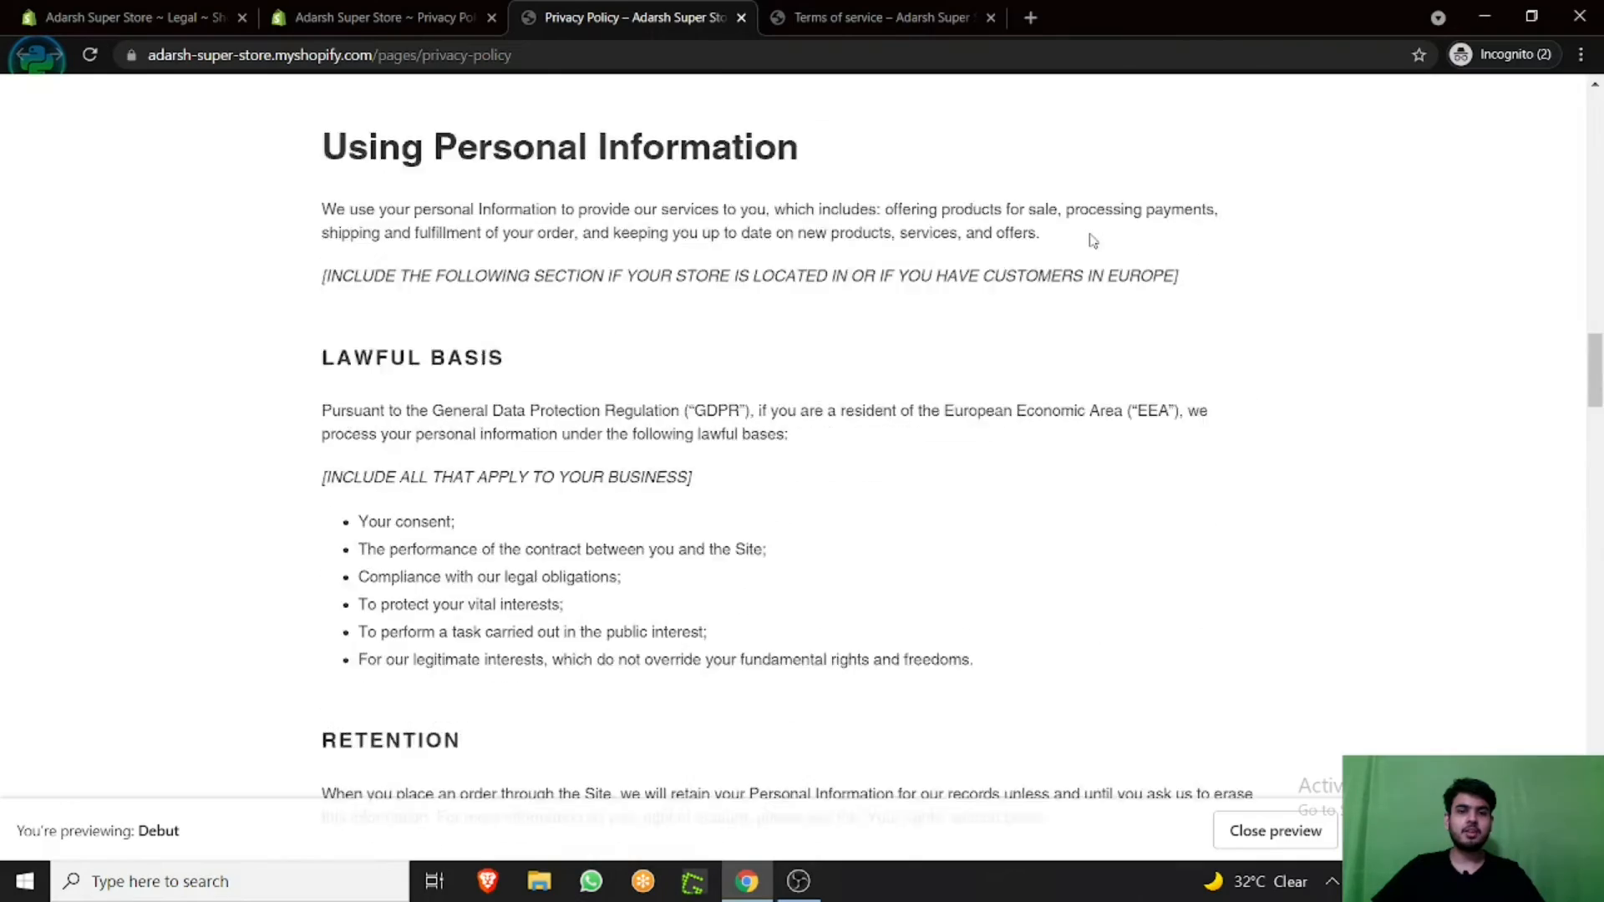
scroll(748, 213, up, 20)
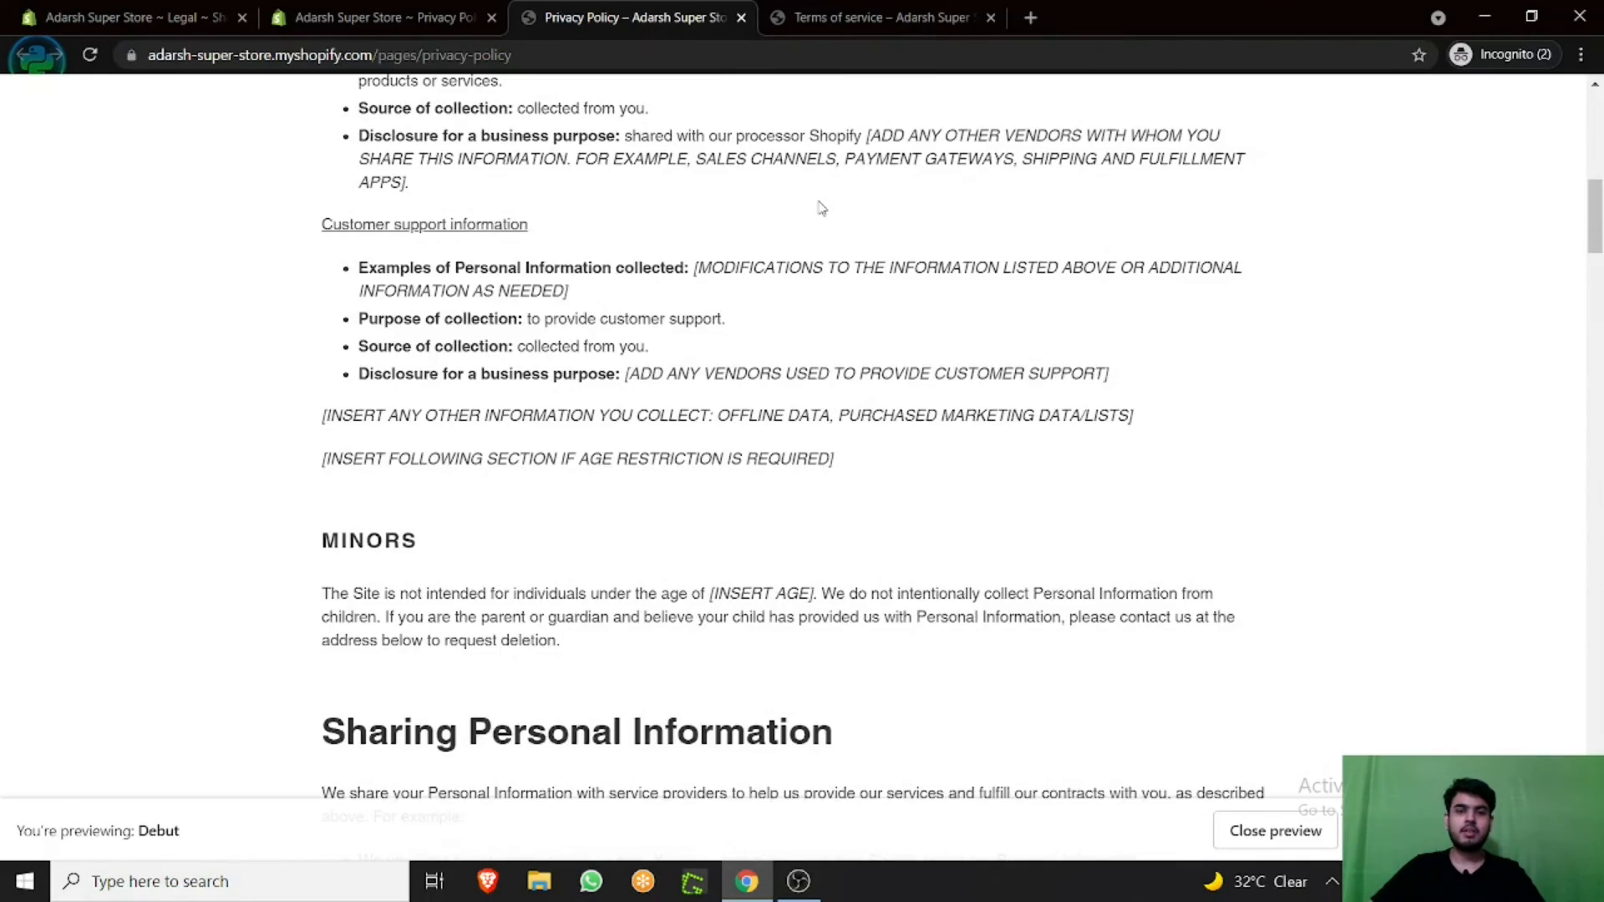
scroll(1030, 179, up, 4)
- Open the Terms of service page from the admin's pages list and bring up its visibility date settings
click(353, 9)
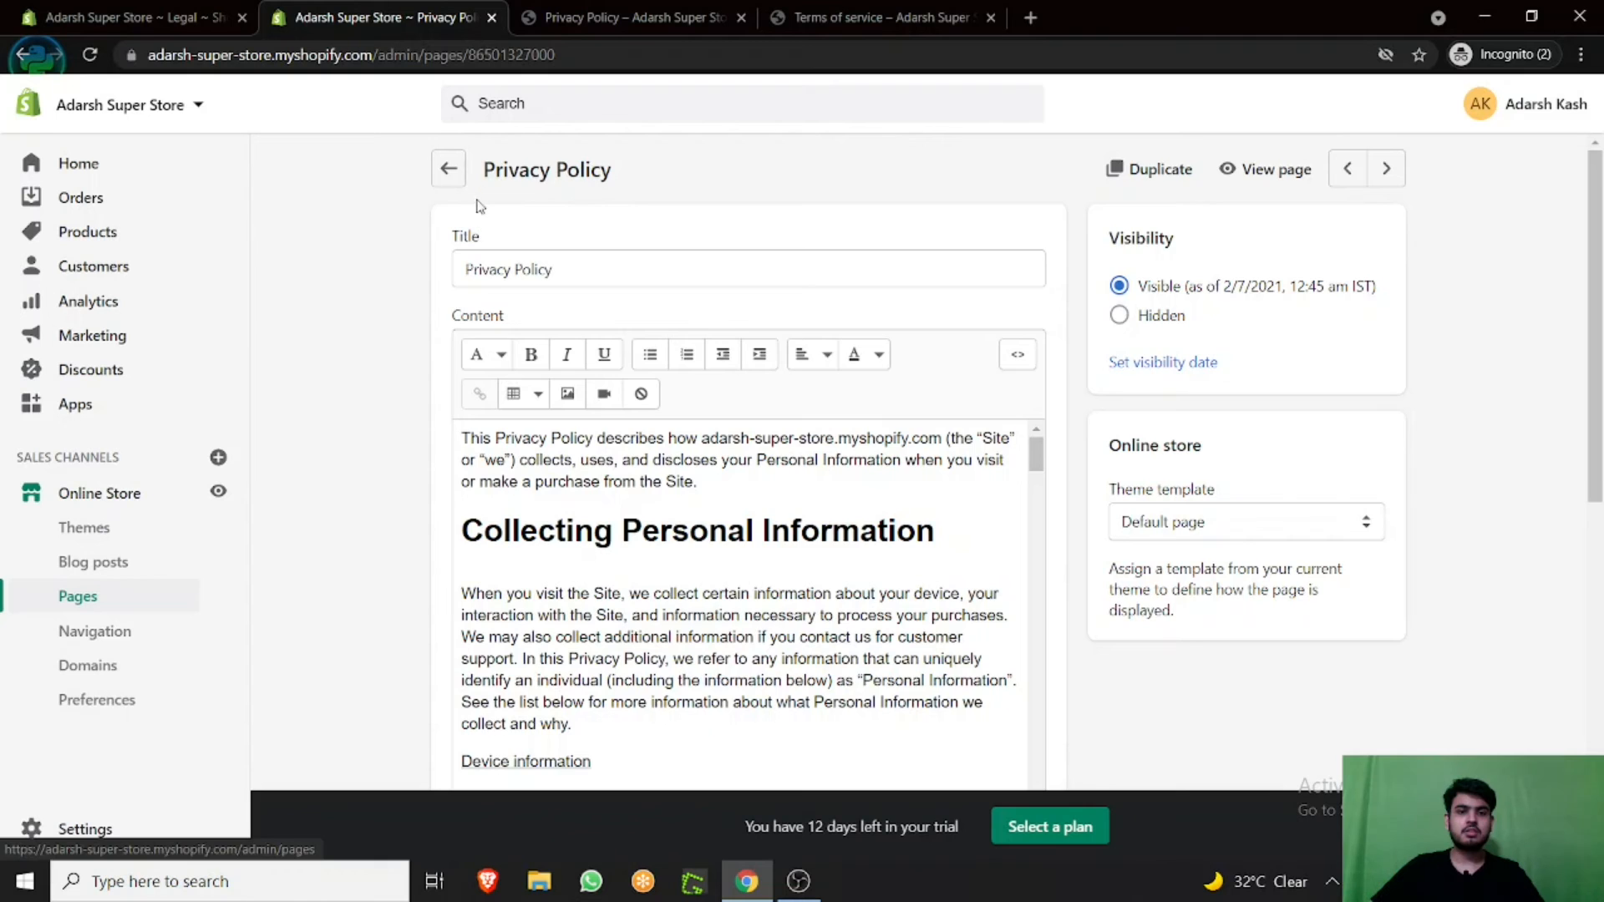
click(448, 169)
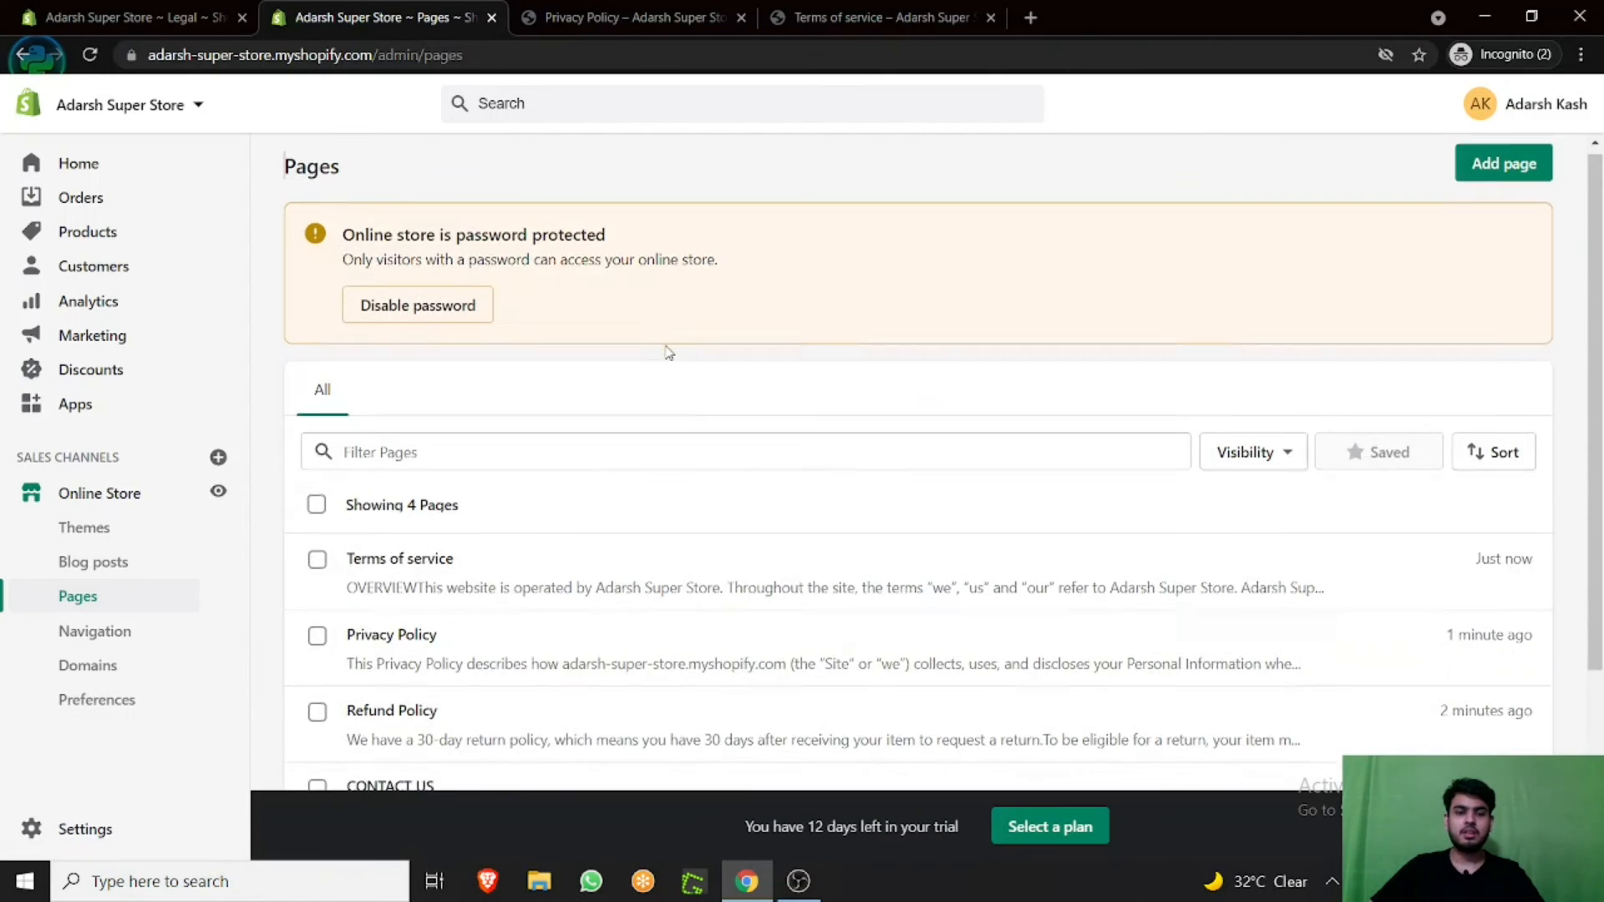
scroll(668, 352, down, 2)
click(403, 453)
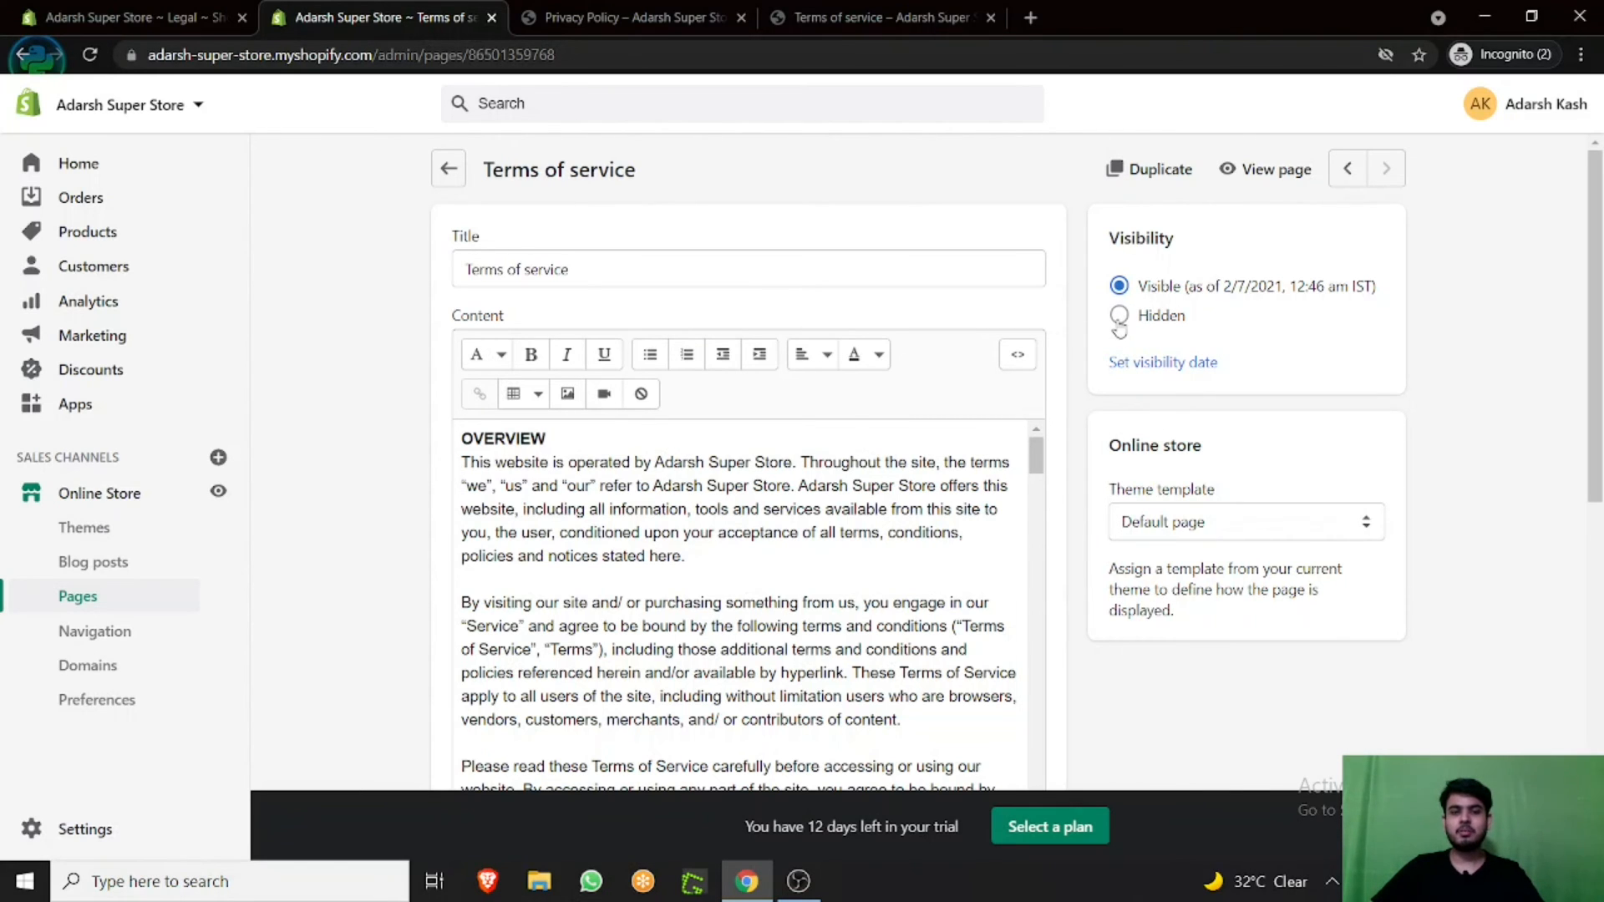
click(1134, 364)
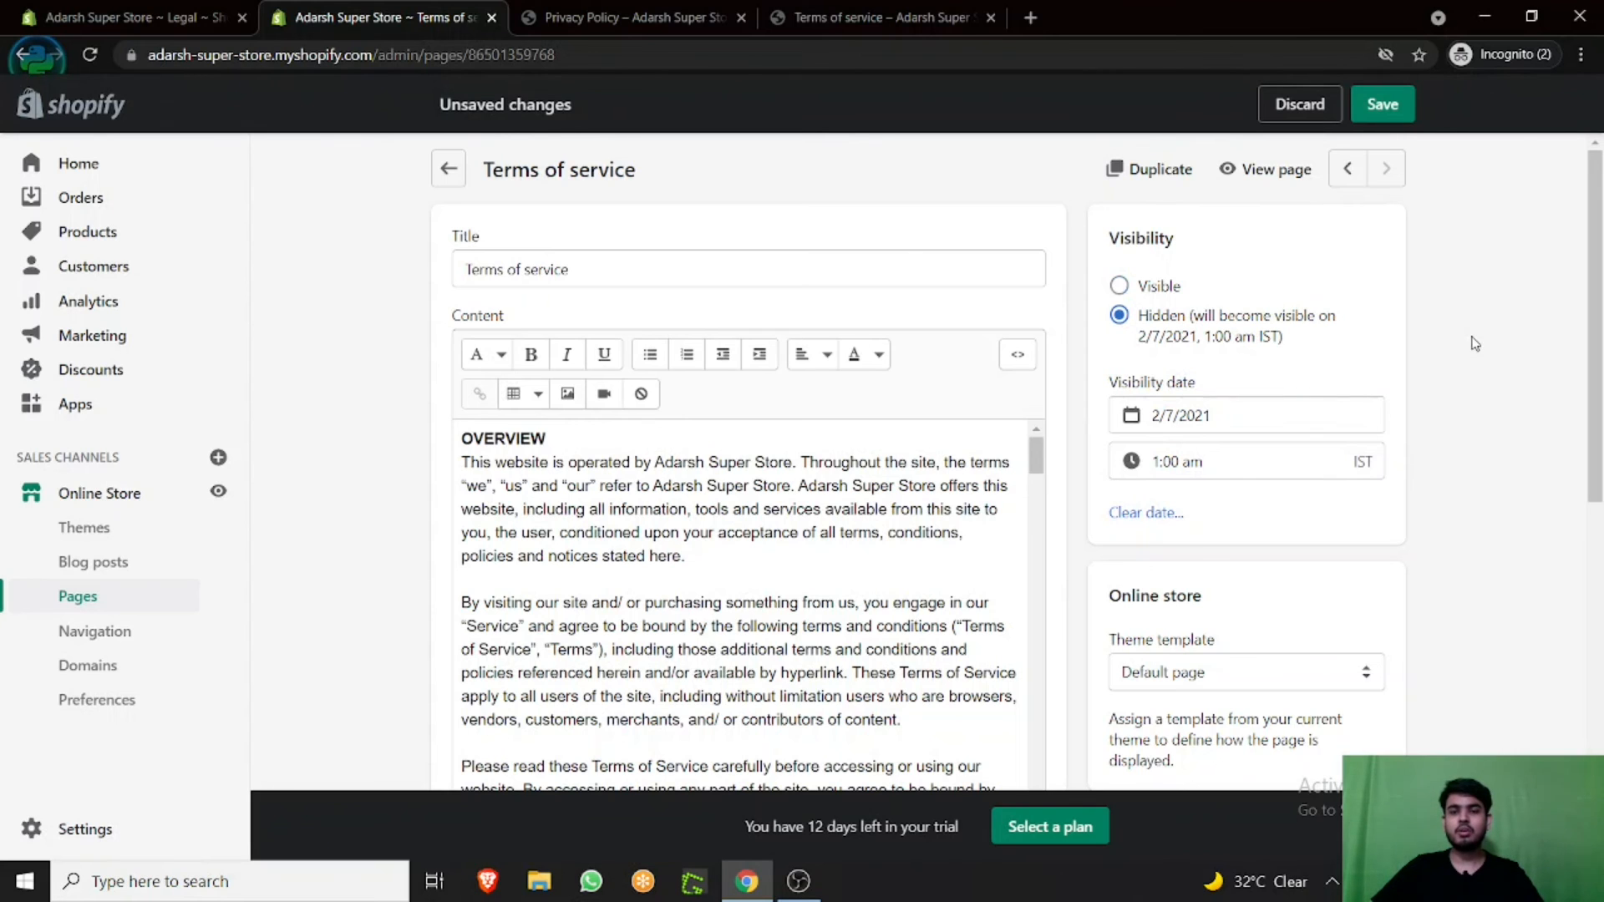